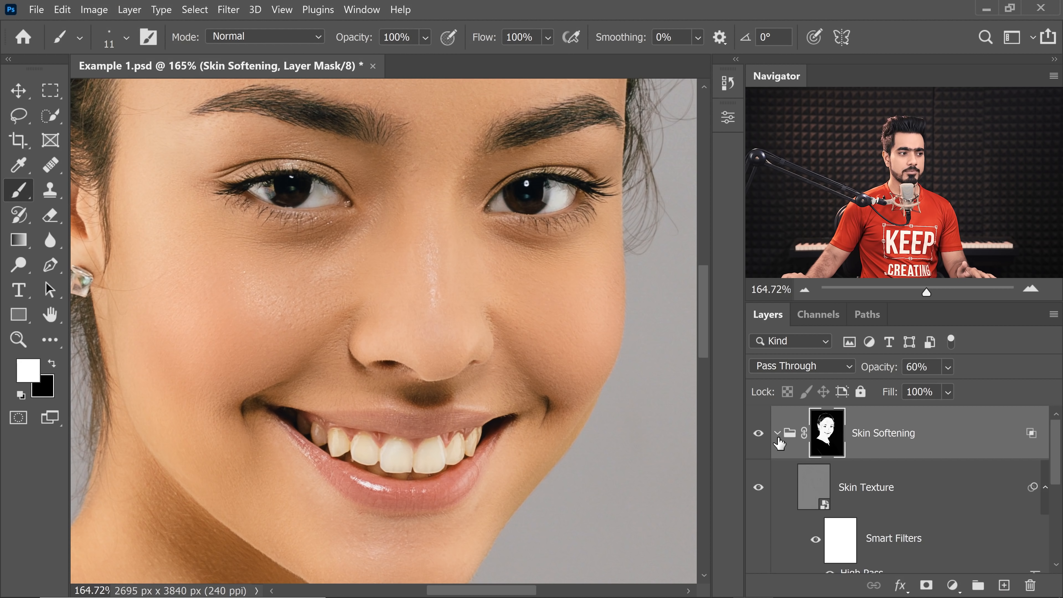
Step: Examine the layers inside the Skin Softening group, including the Skin Texture layer's smart filters, and collapse the group
scroll(833, 481, down, 3)
scroll(854, 502, up, 2)
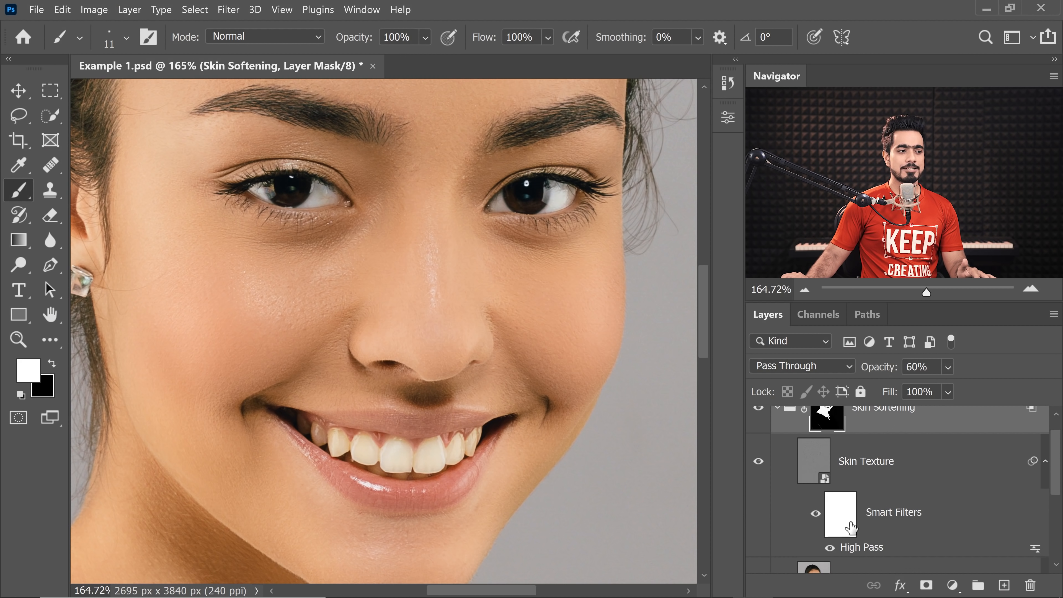
scroll(771, 443, up, 1)
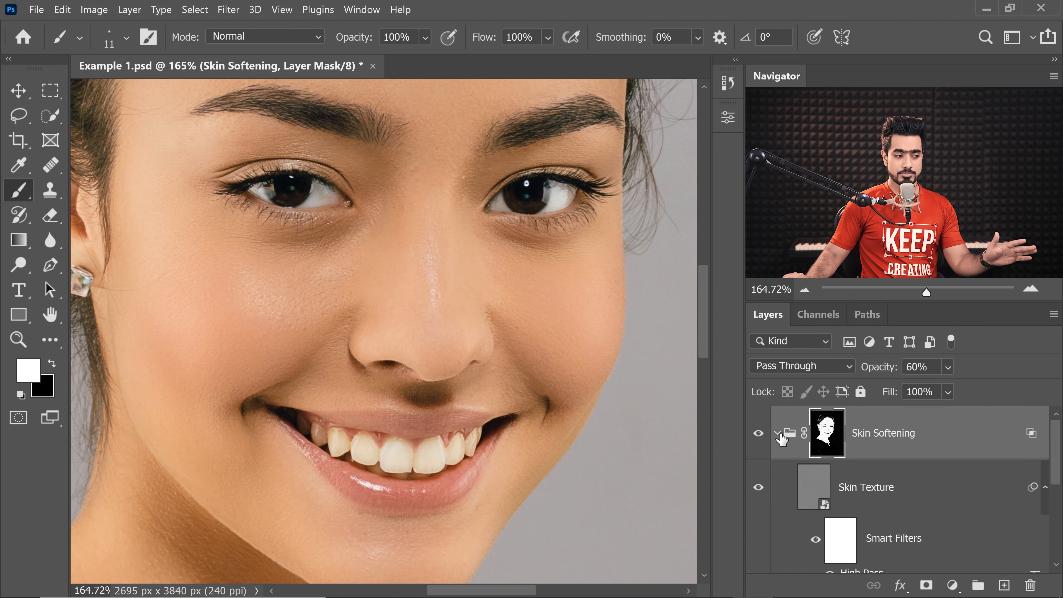
click(779, 433)
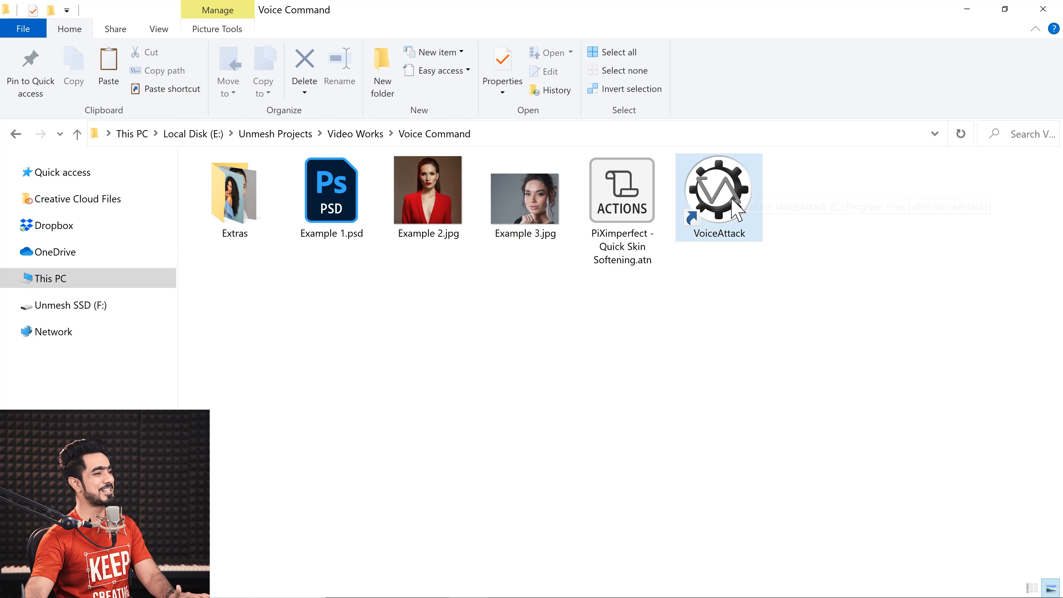
Step: Switch to the Voice Command folder, launch VoiceAttack from its shortcut and suspend voice listening
click(722, 205)
double_click(719, 203)
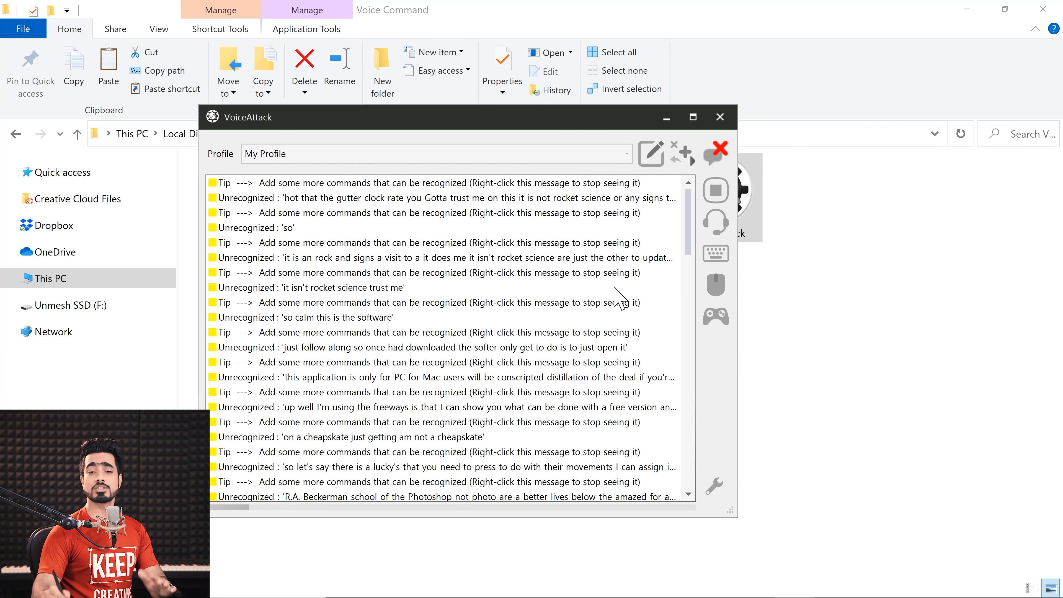
click(716, 222)
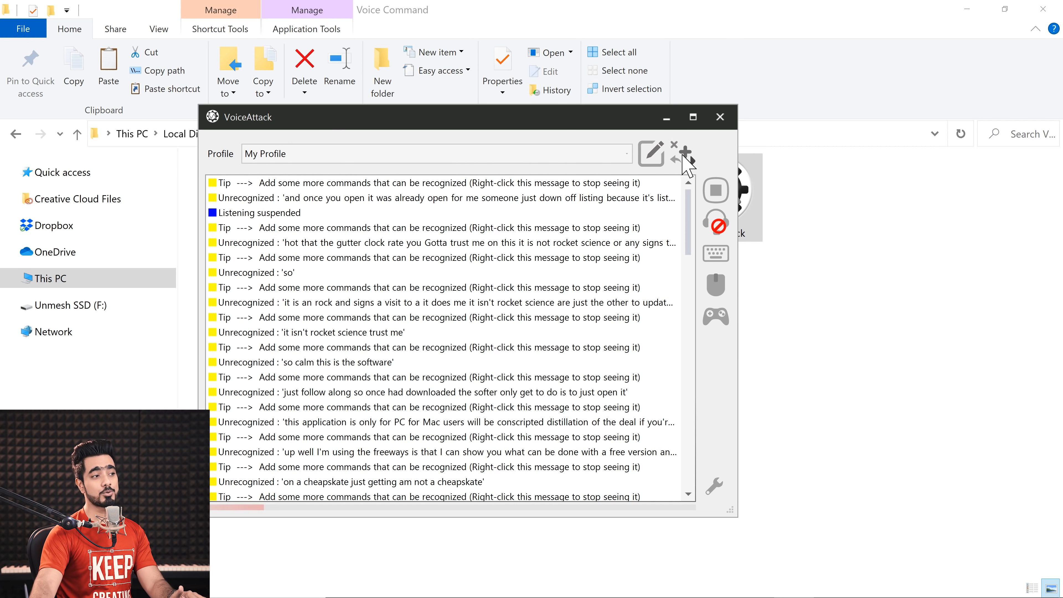
Step: Open My Profile for editing and move the profile editor window clear of the webcam area
click(687, 159)
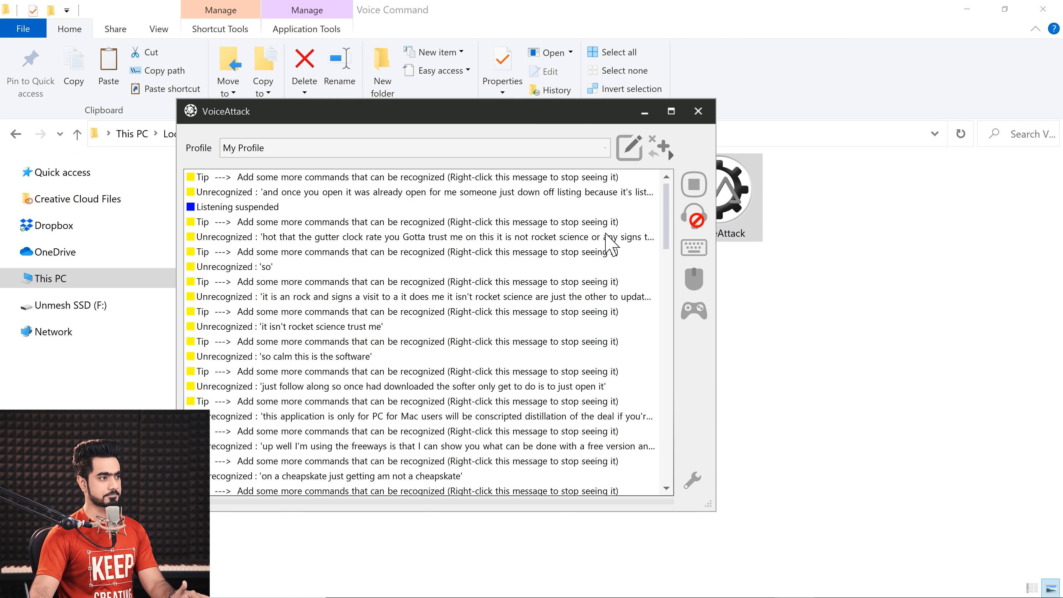
key(alt+e)
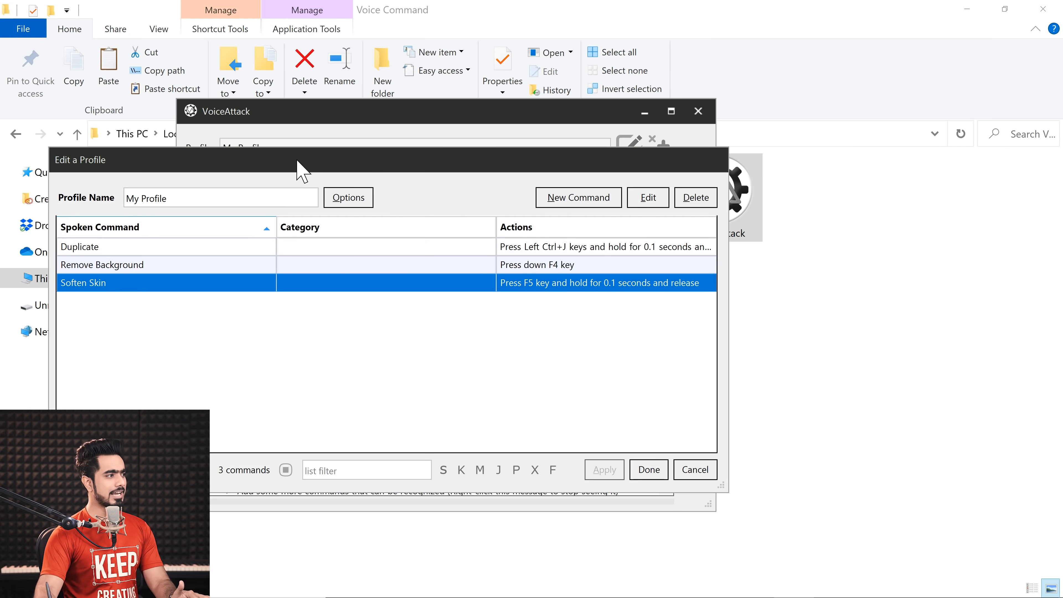
drag(300, 170, 458, 177)
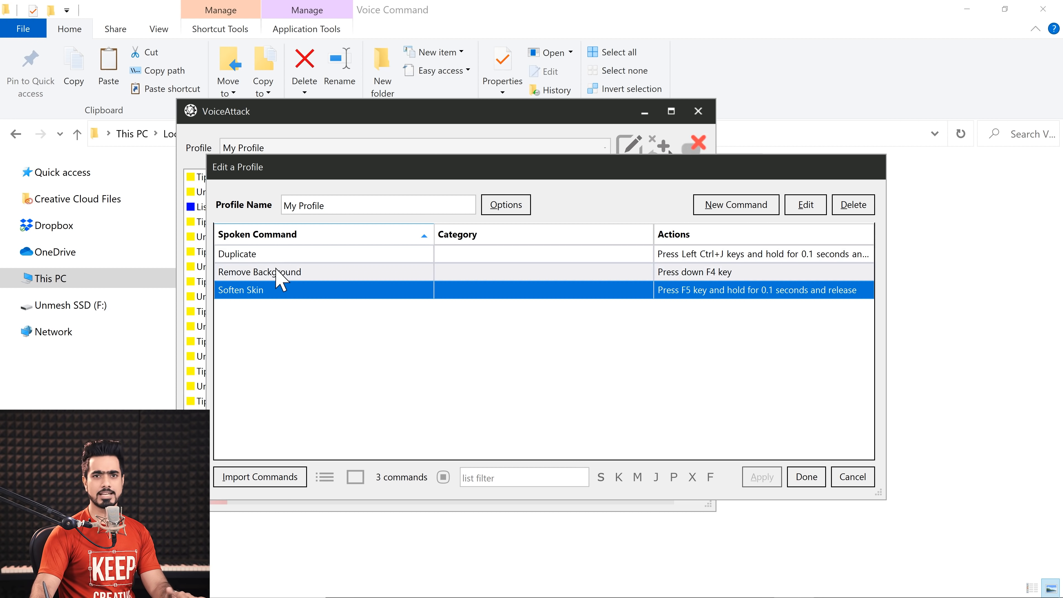
Step: Switch to Photoshop and delete the layer above the Background in Example 1.psd
mouse_move(445, 595)
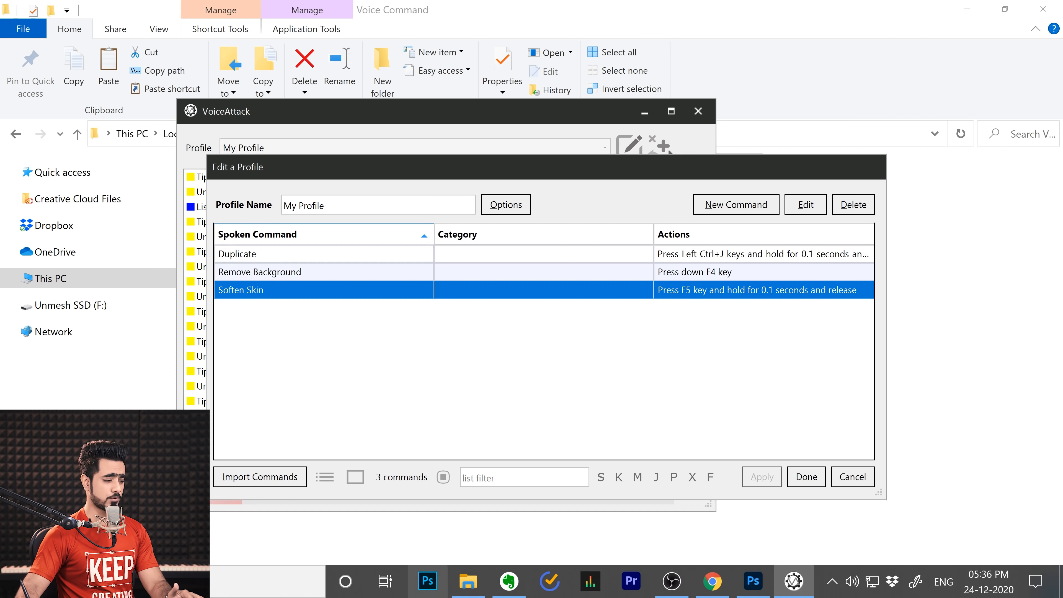
click(752, 580)
drag(975, 431, 1030, 584)
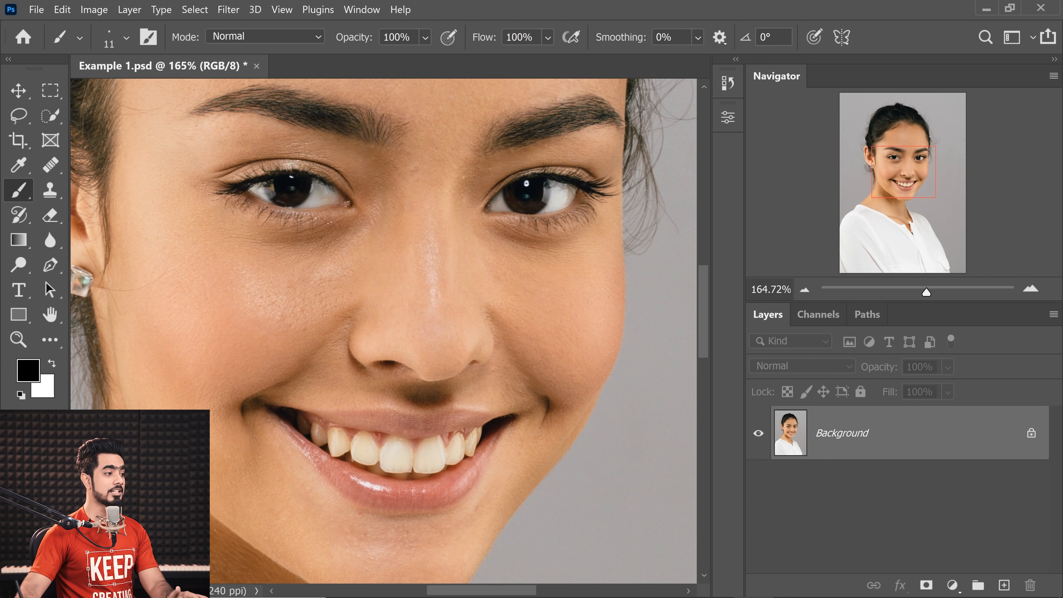
Step: Switch to VoiceAttack, review the Duplicate command against the Background layer in Photoshop, and finish editing the profile
click(794, 587)
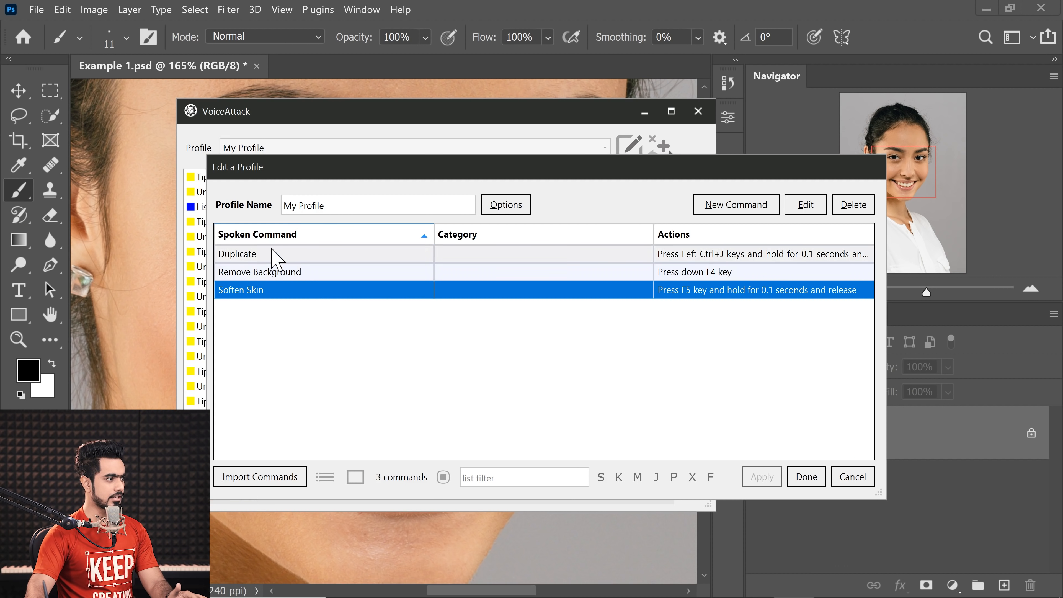
click(297, 253)
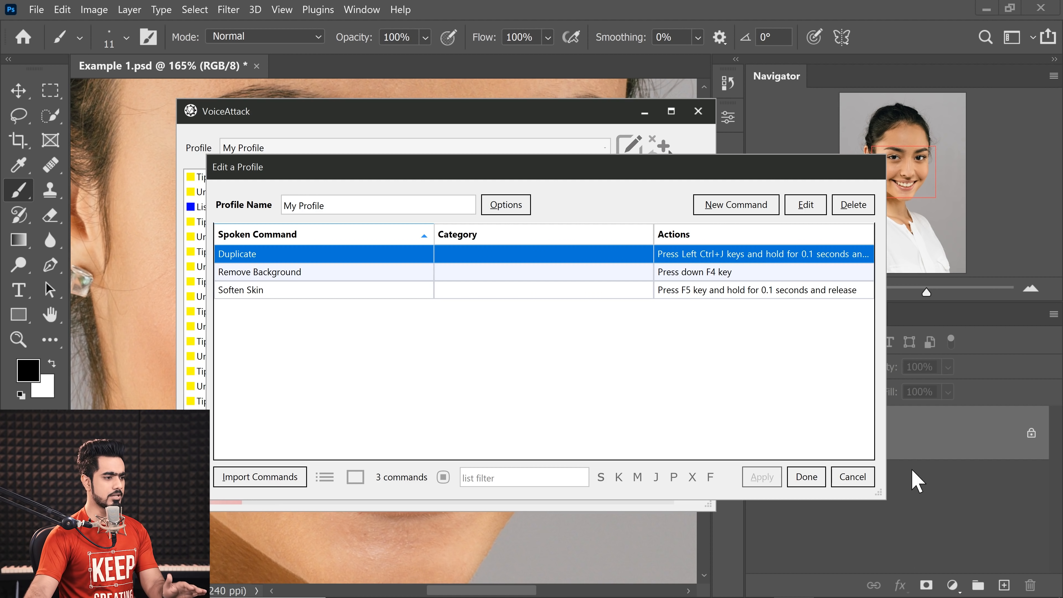
click(888, 440)
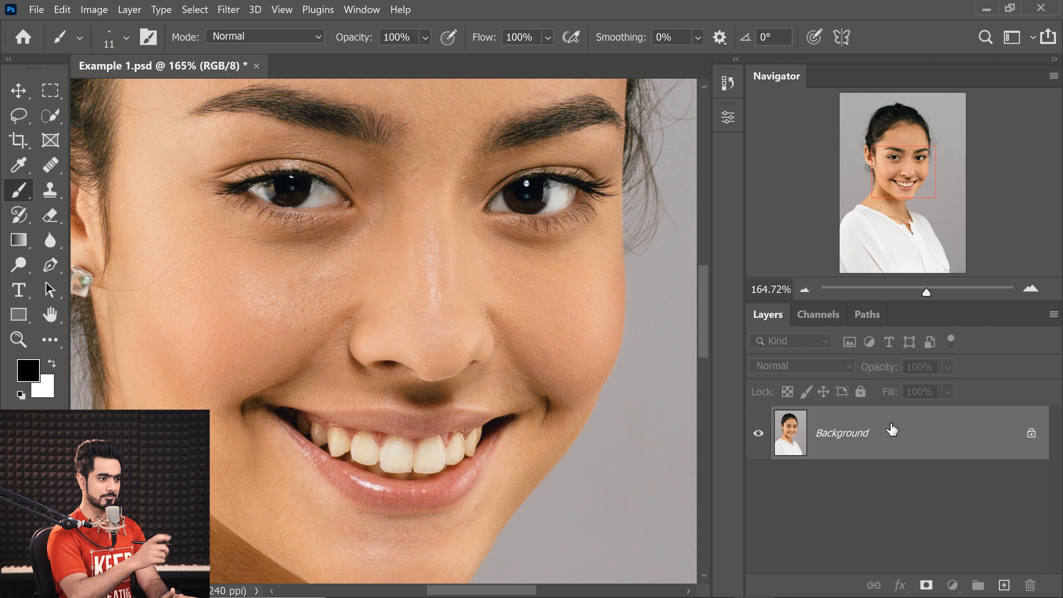
mouse_move(734, 584)
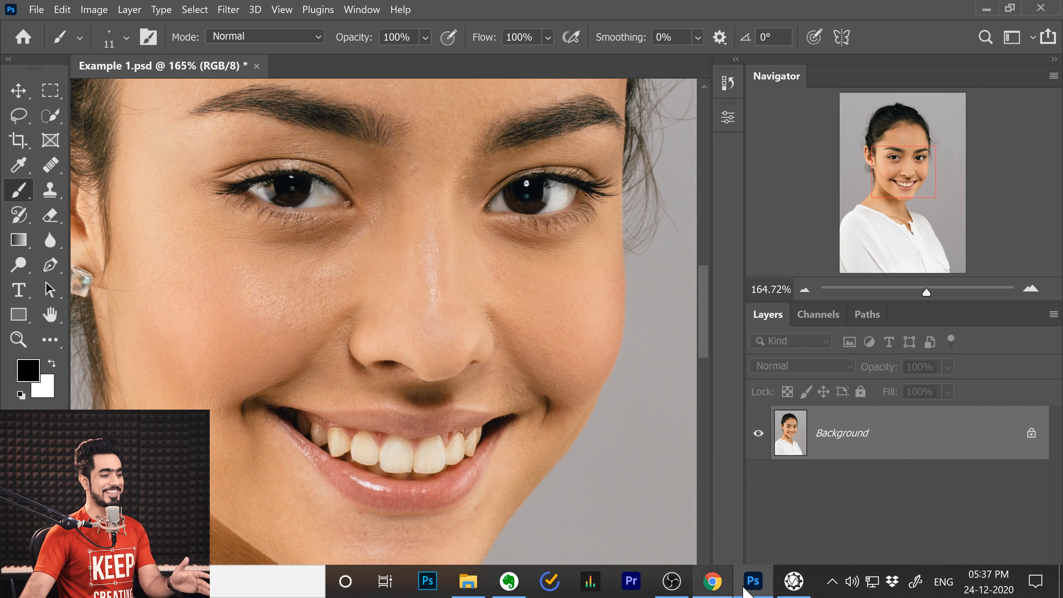
click(793, 581)
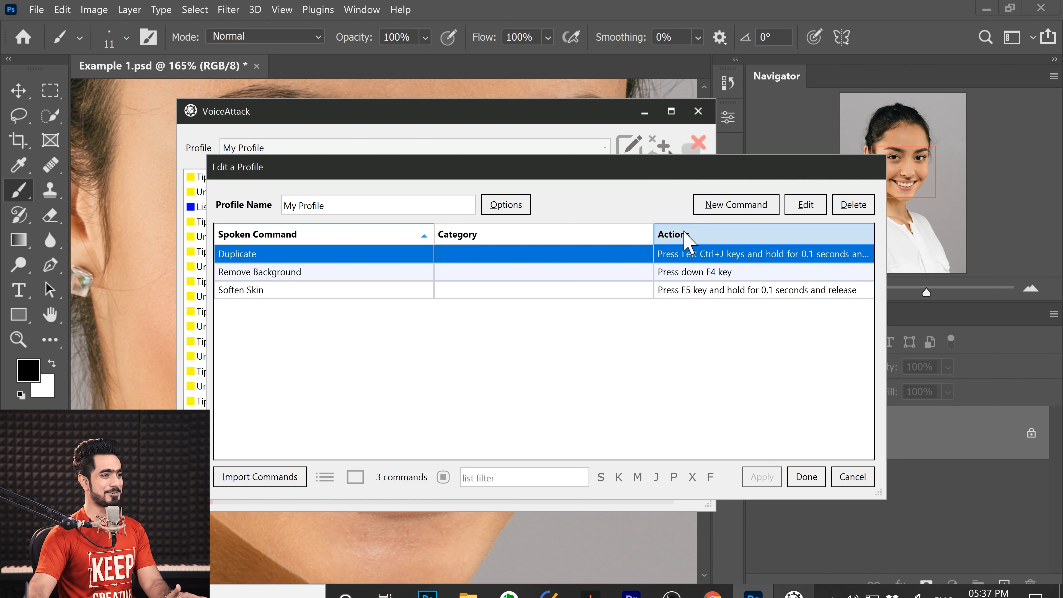
click(806, 477)
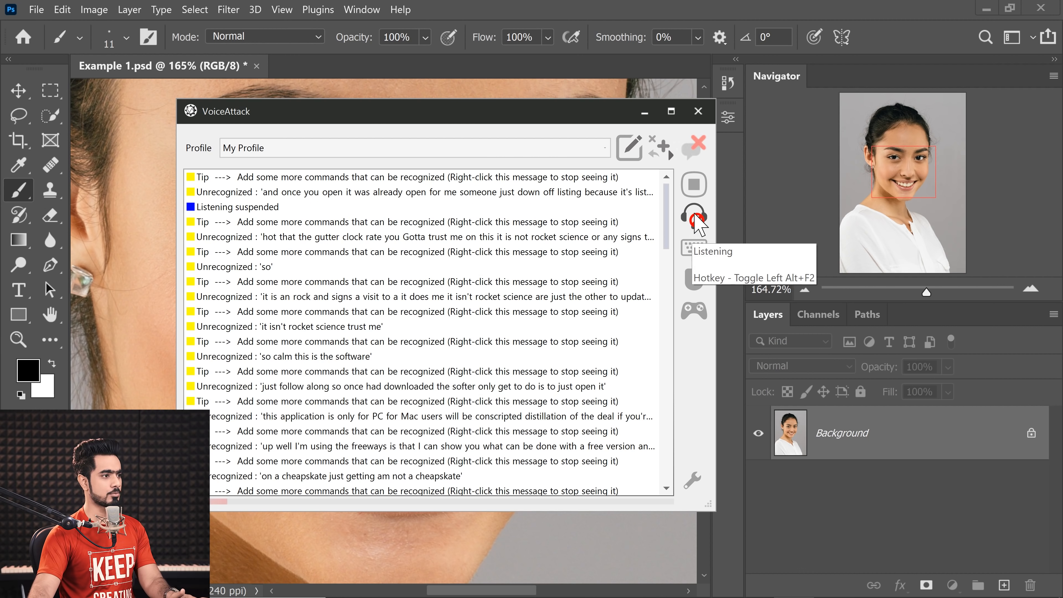
Step: Resume voice listening in VoiceAttack, switch to Photoshop and duplicate the Background layer
click(696, 226)
click(891, 452)
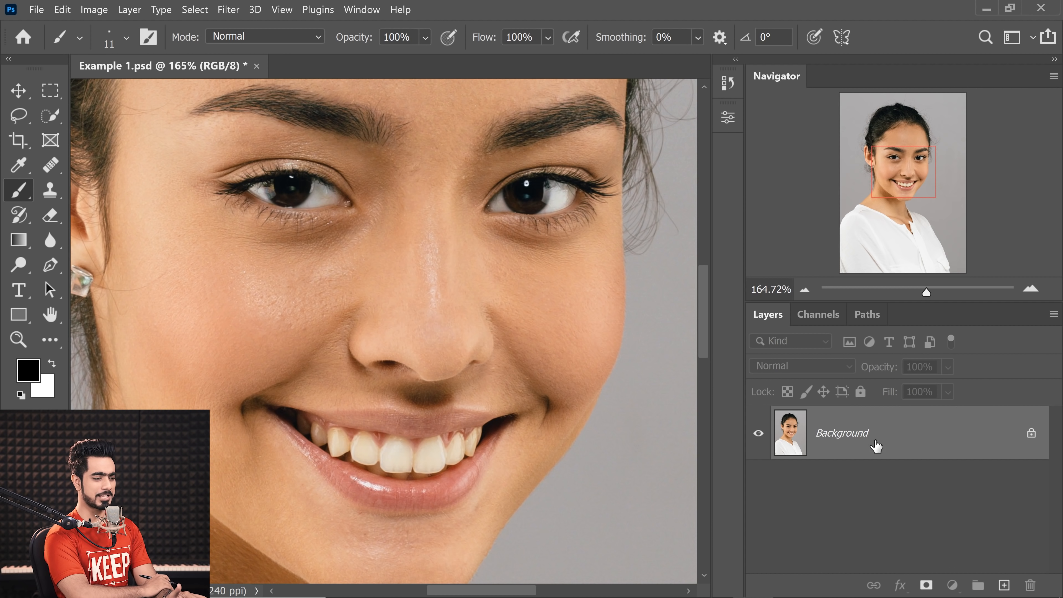
key(ctrl+j)
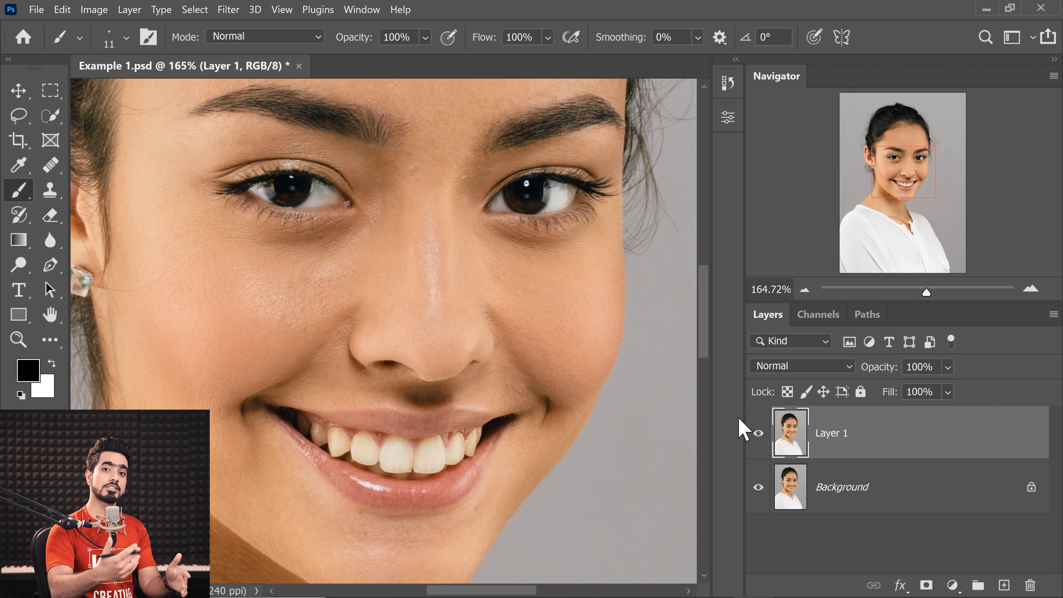
Step: Delete the duplicated layer, duplicate the Background again, and make one more duplicate of the new layer
drag(863, 452, 1029, 578)
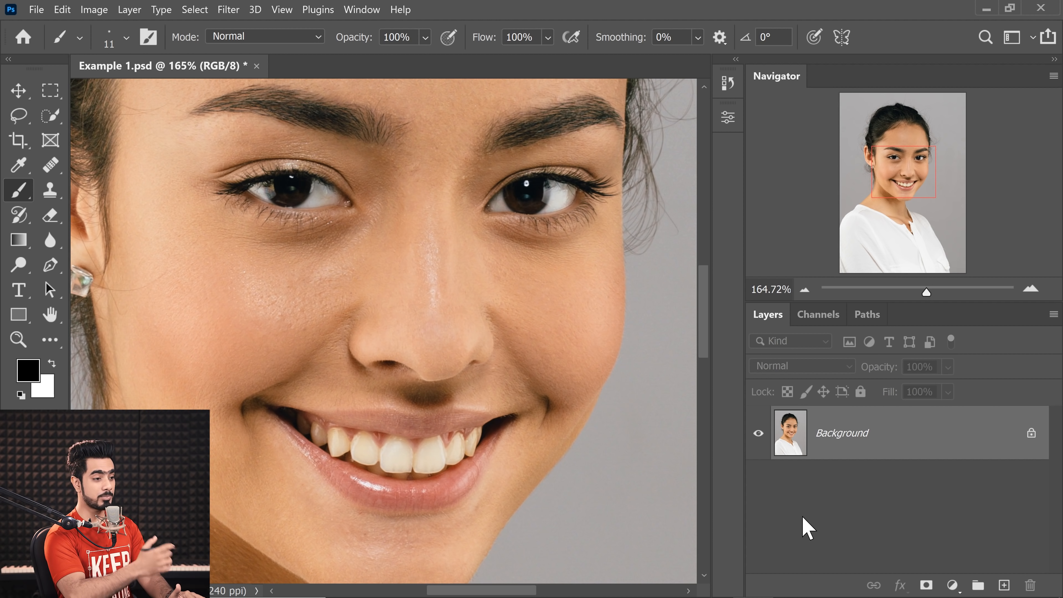
key(ctrl+j)
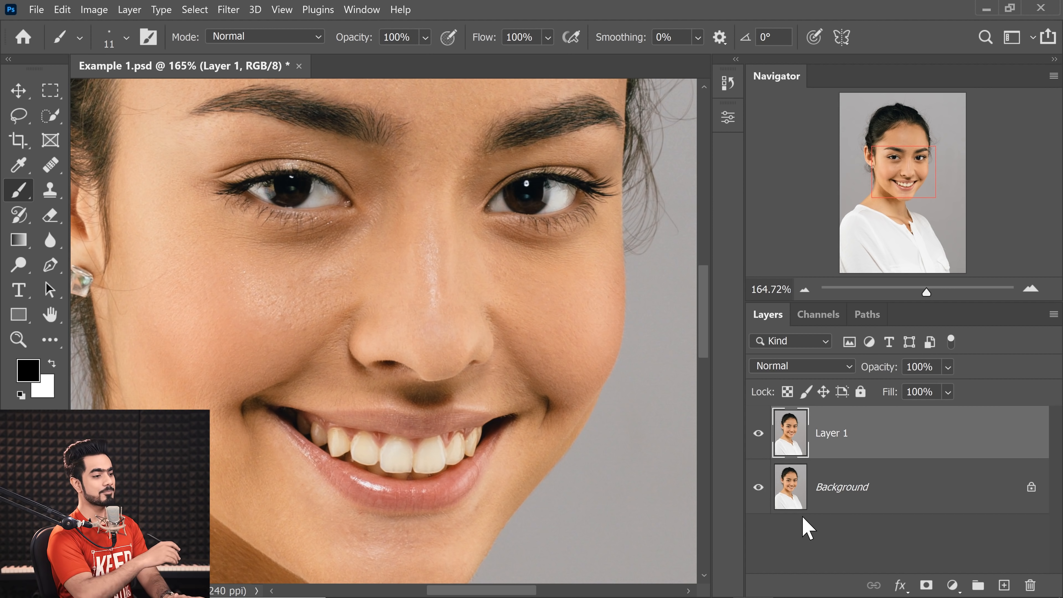
key(ctrl+j)
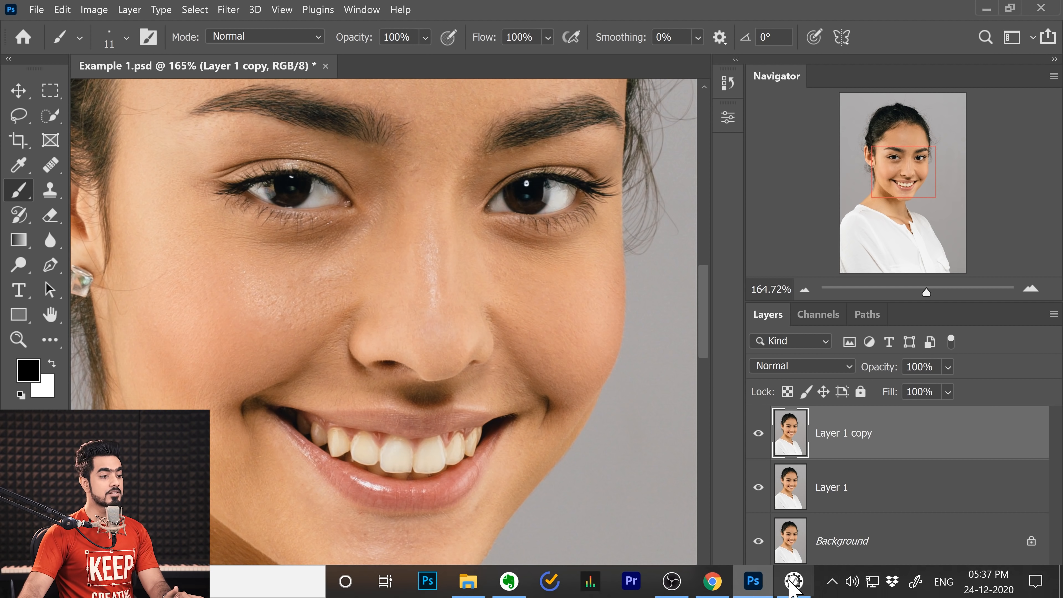
Step: Switch to VoiceAttack, suspend voice listening and open My Profile for editing
click(793, 581)
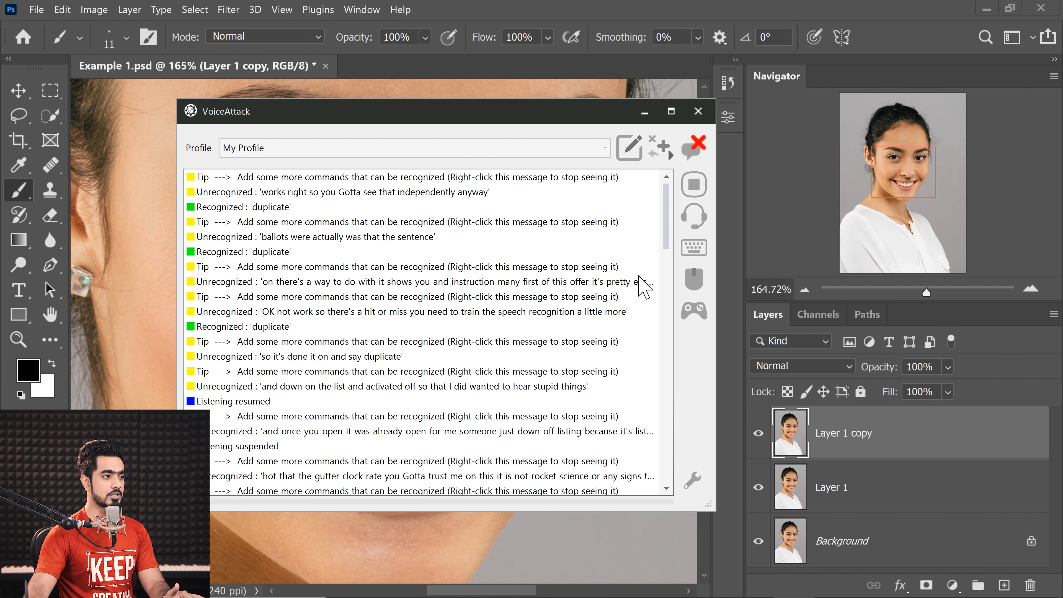
click(694, 215)
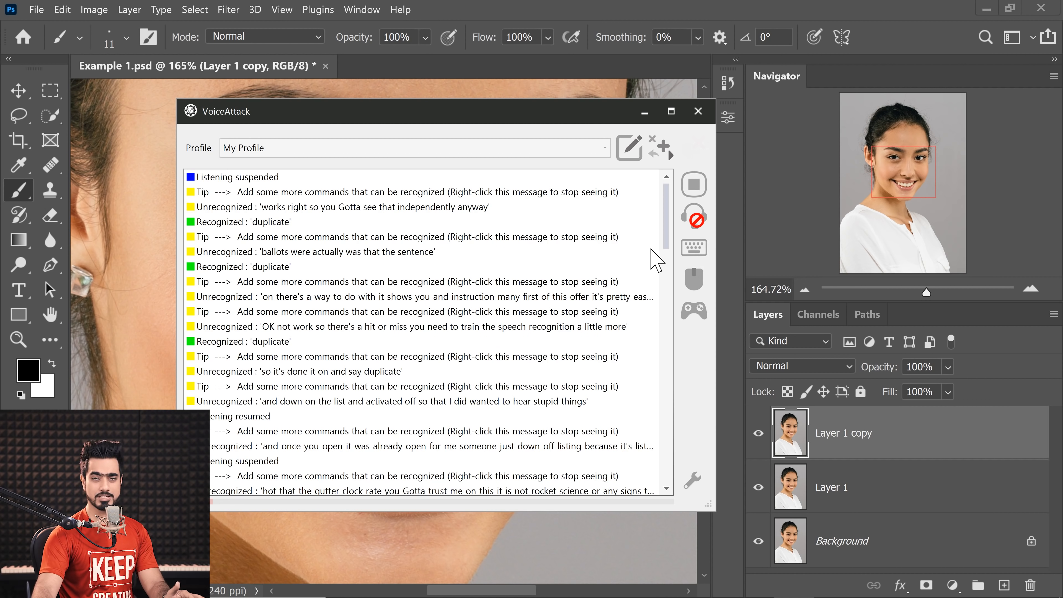
click(628, 147)
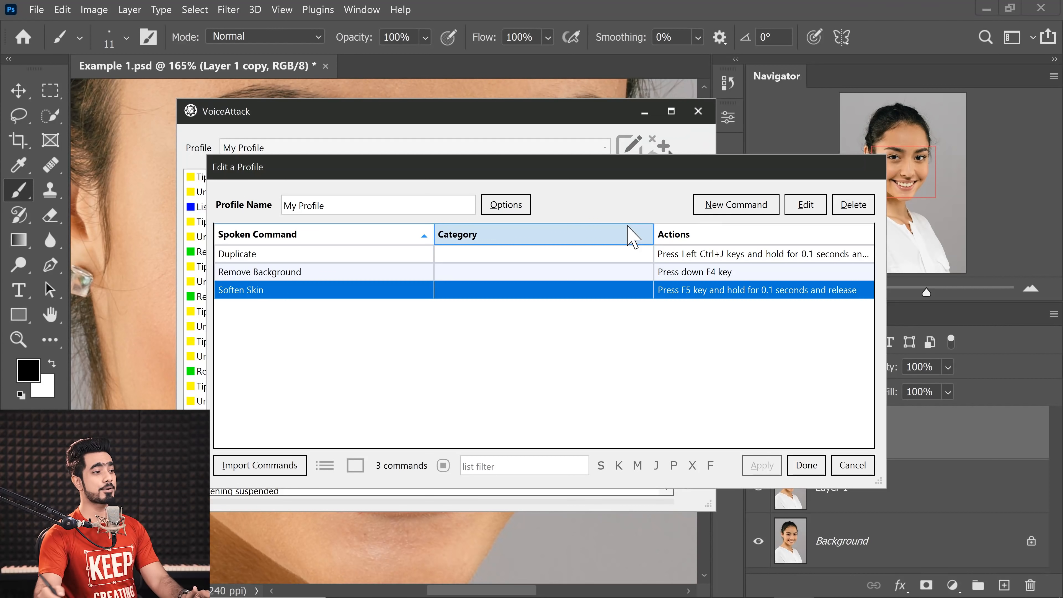
Step: Add a new command to the profile, triggered by the spoken phrase "Open Photoshop"
click(717, 203)
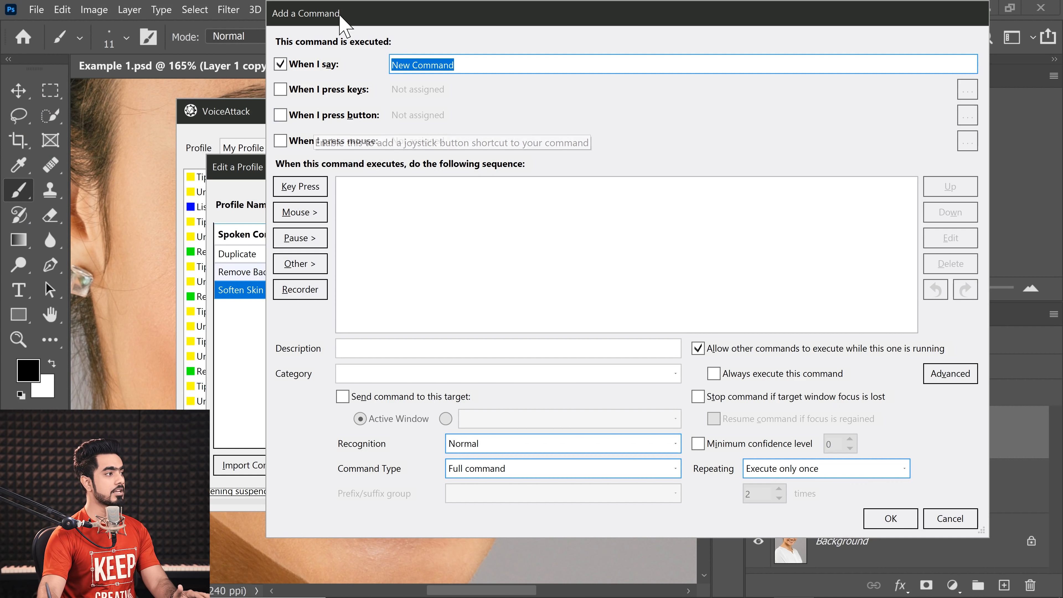
click(280, 64)
click(280, 64)
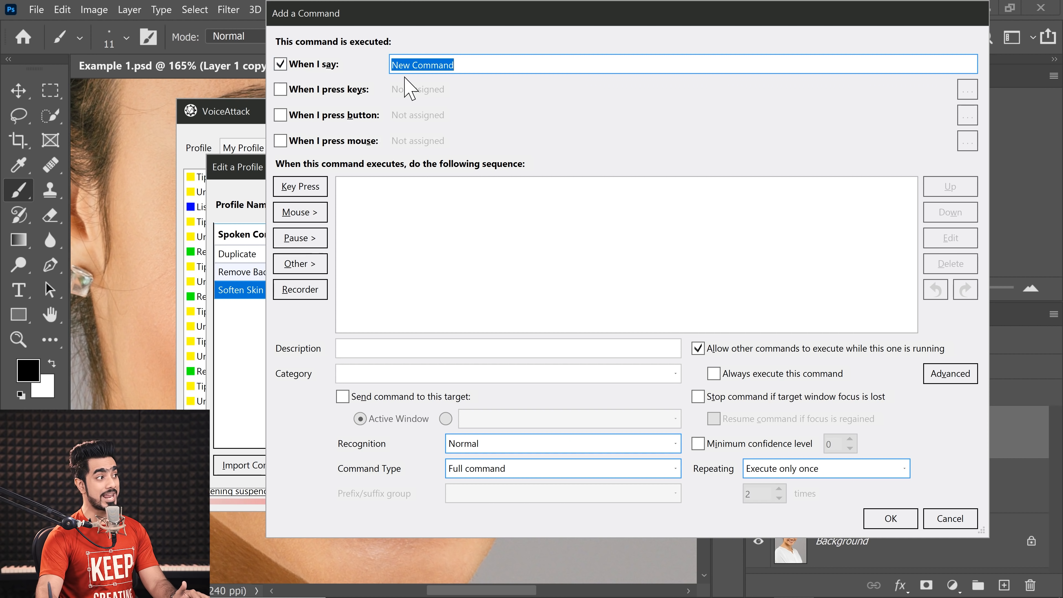
text(Open Photoshop)
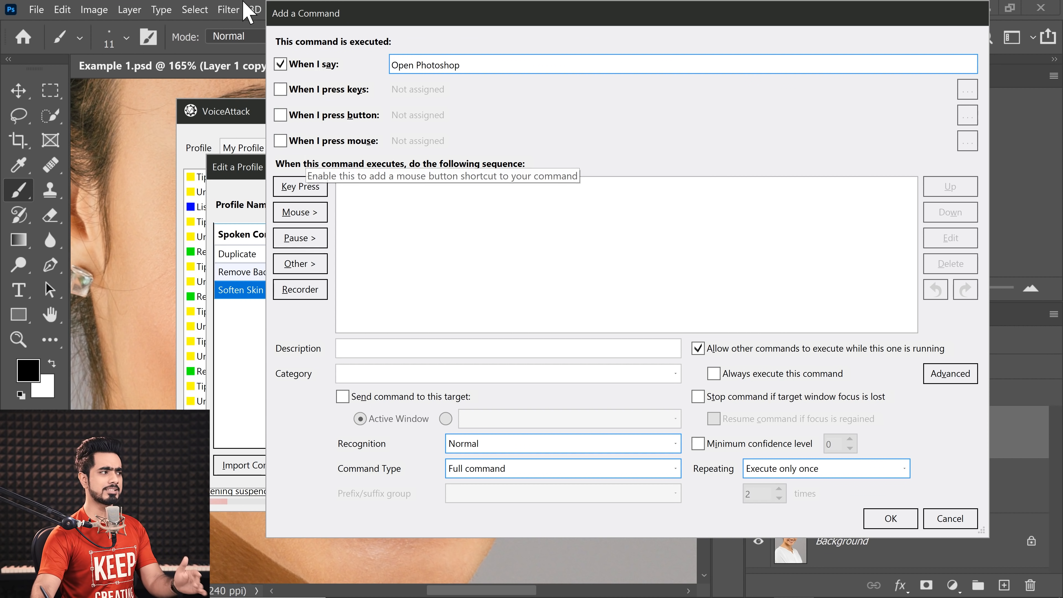
click(283, 119)
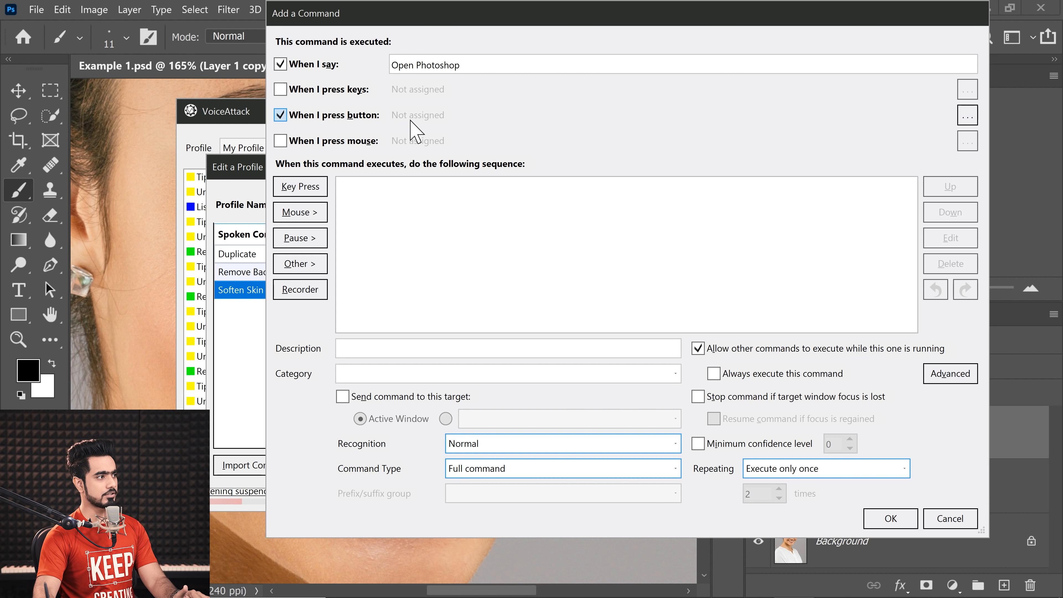
click(434, 114)
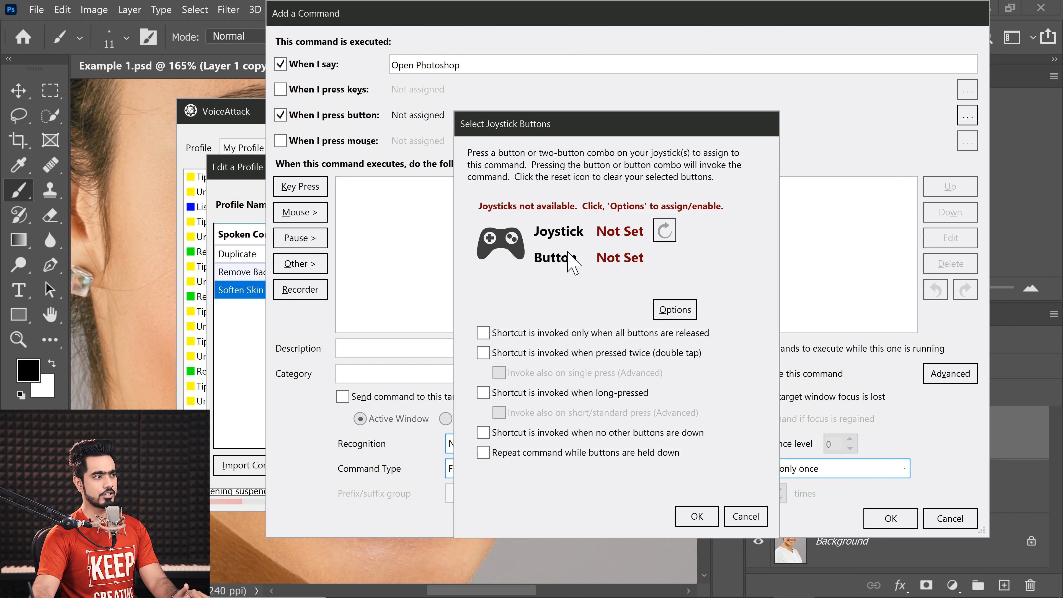
key(Escape)
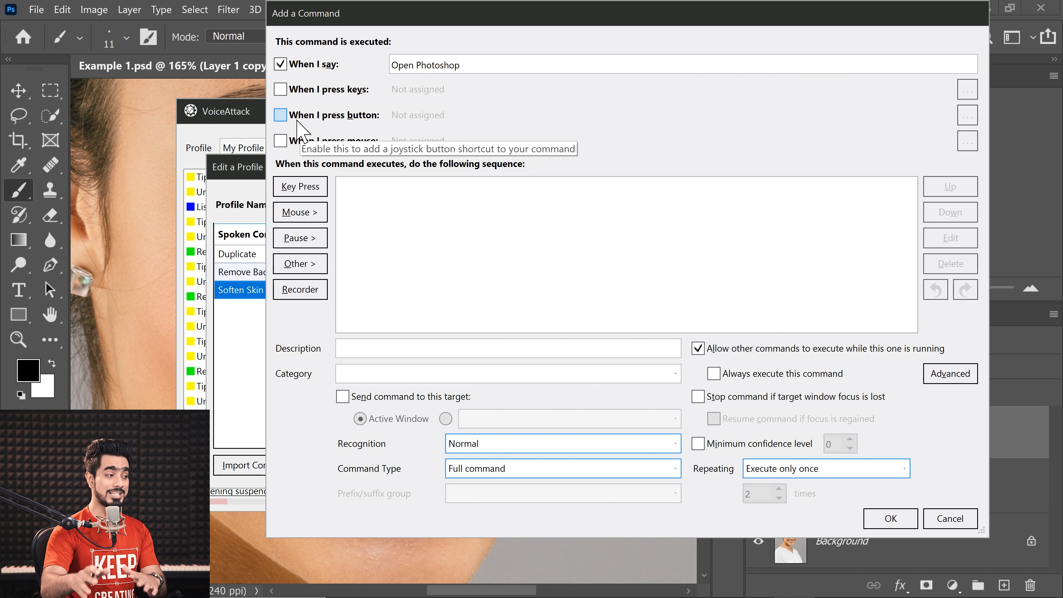
Step: Add a Run an Application action to the command's sequence and move its dialog so the settings are accessible
click(318, 265)
mouse_move(402, 316)
mouse_move(423, 299)
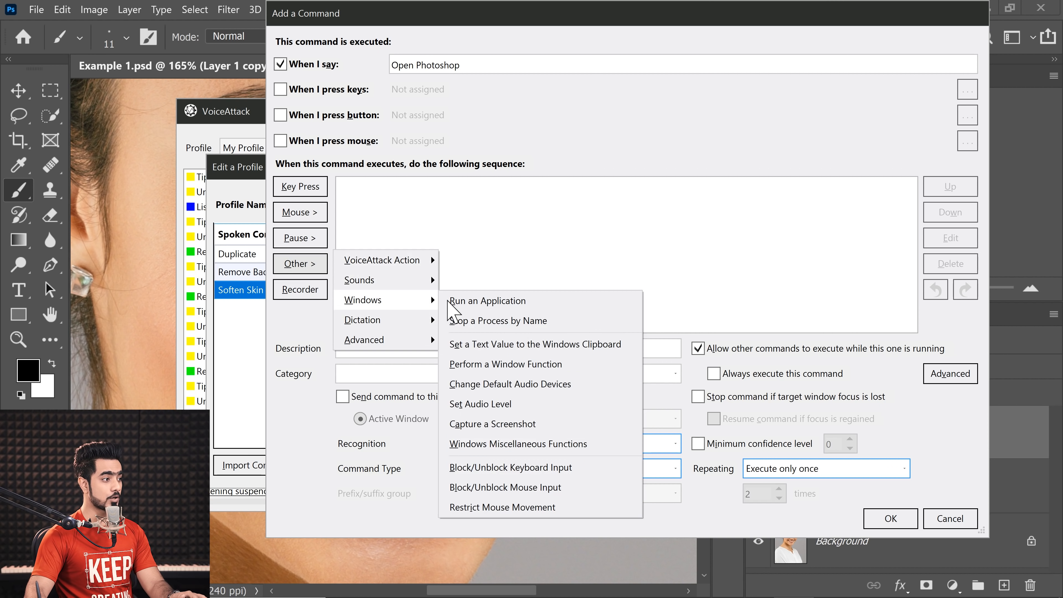
click(460, 300)
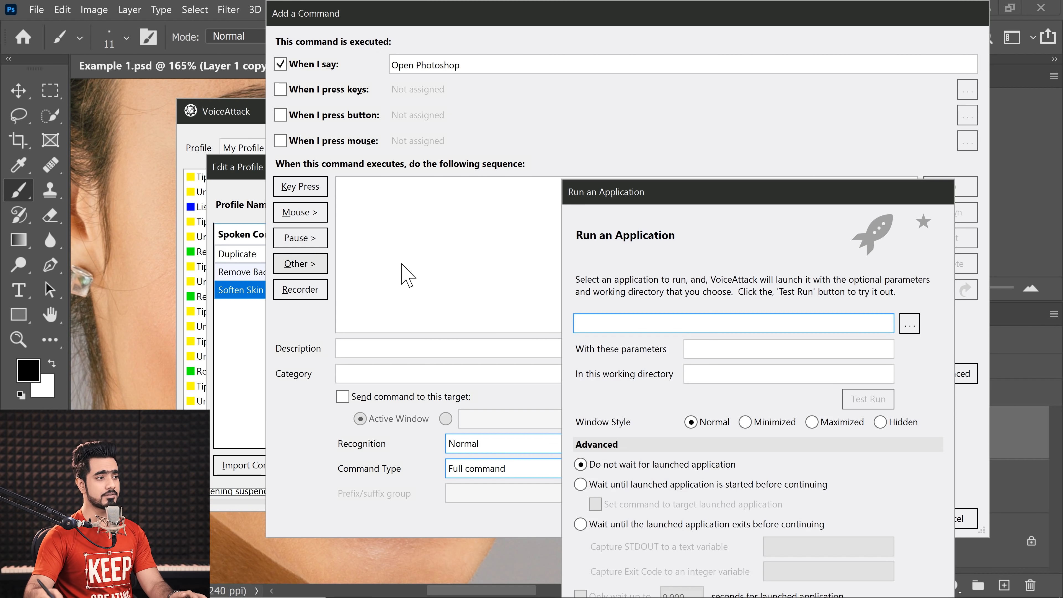
drag(642, 203, 418, 130)
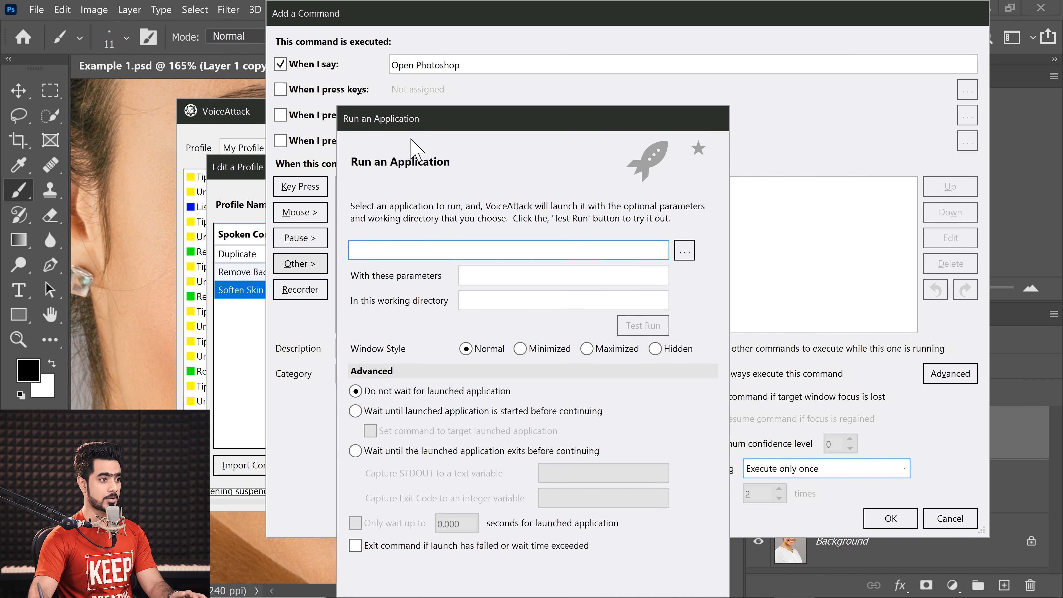
Step: Set the Run an Application action to launch Photoshop.exe from the Adobe Photoshop 2021 program folder and confirm it
click(685, 254)
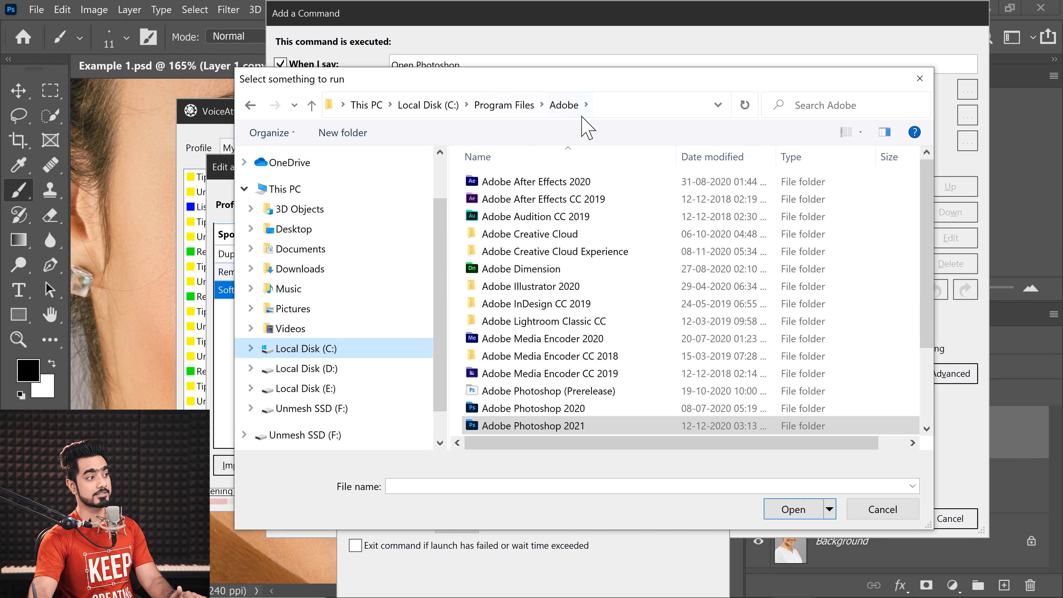
double_click(546, 427)
drag(926, 197, 887, 368)
click(670, 270)
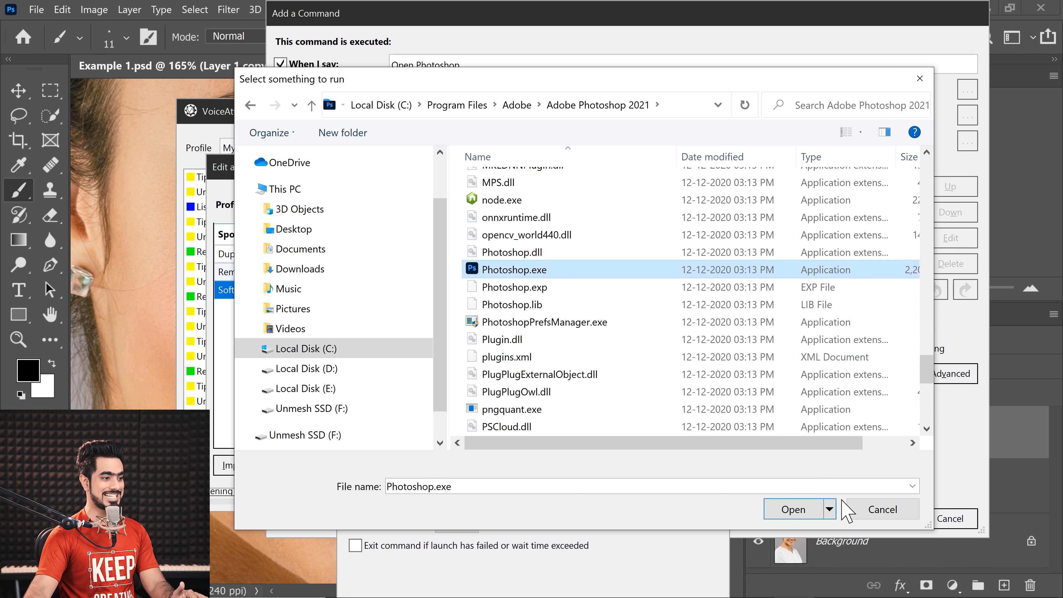
click(822, 507)
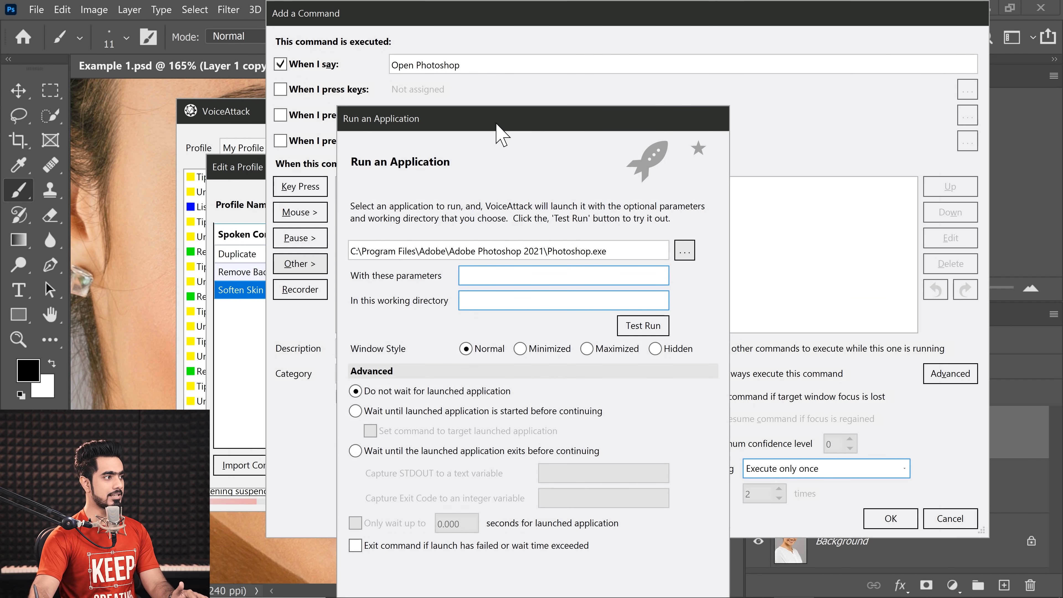
click(666, 525)
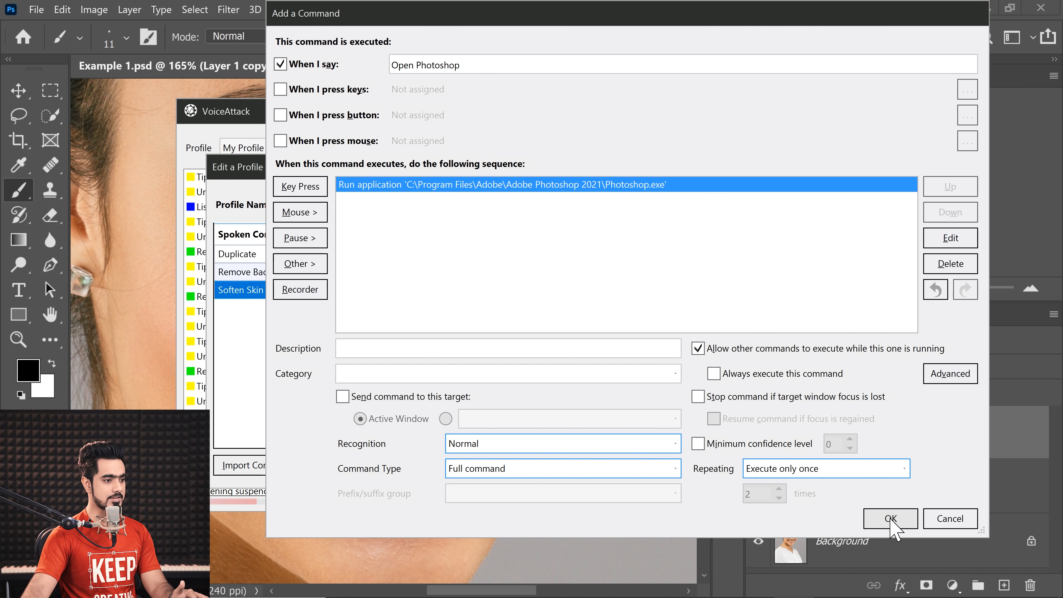
Step: Save the Open Photoshop command, apply the changes to My Profile and finish editing the profile
click(892, 520)
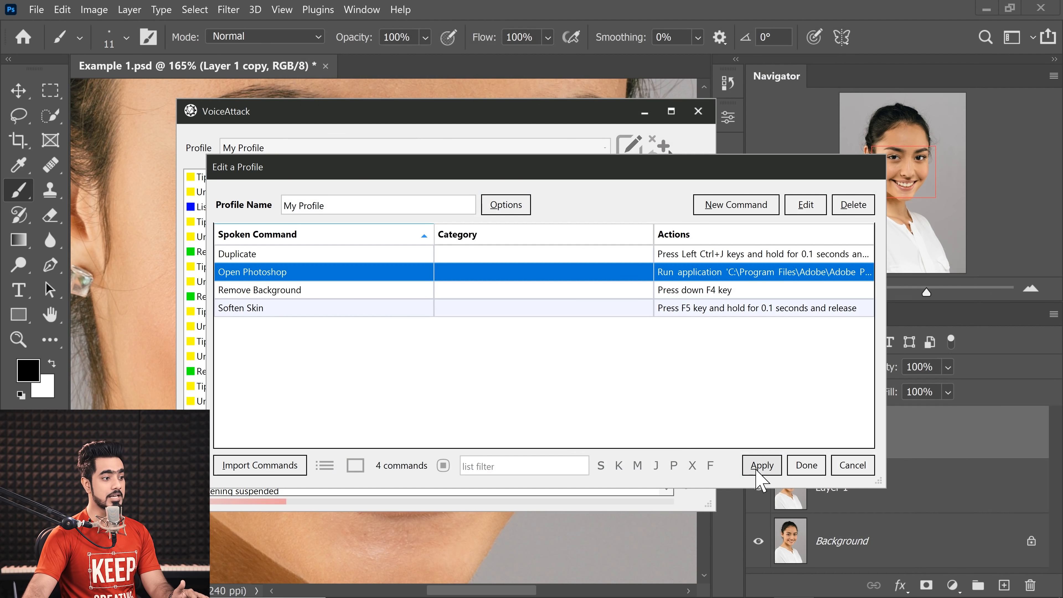
click(761, 464)
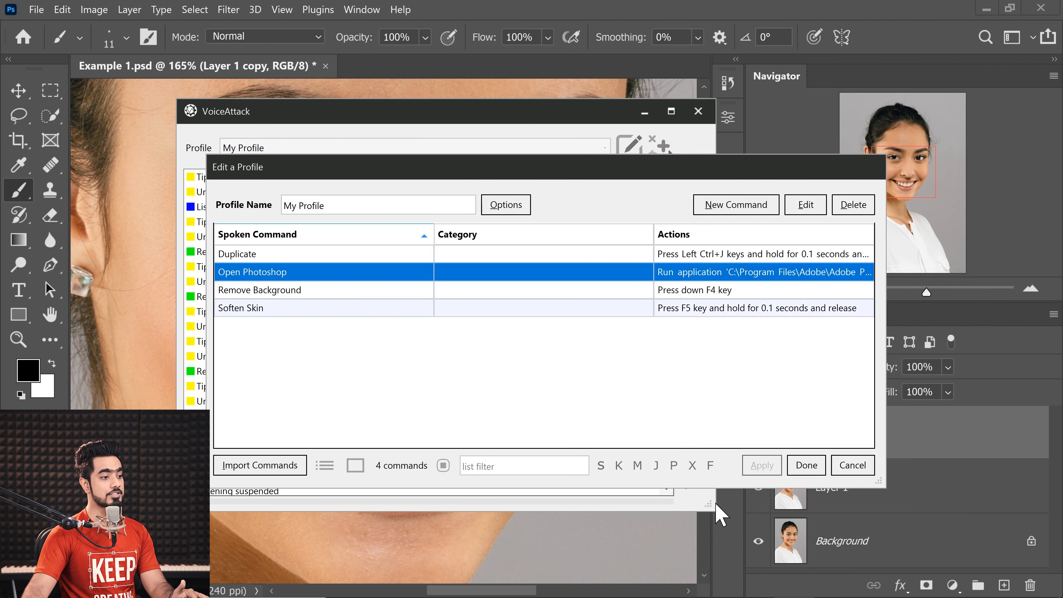
click(806, 466)
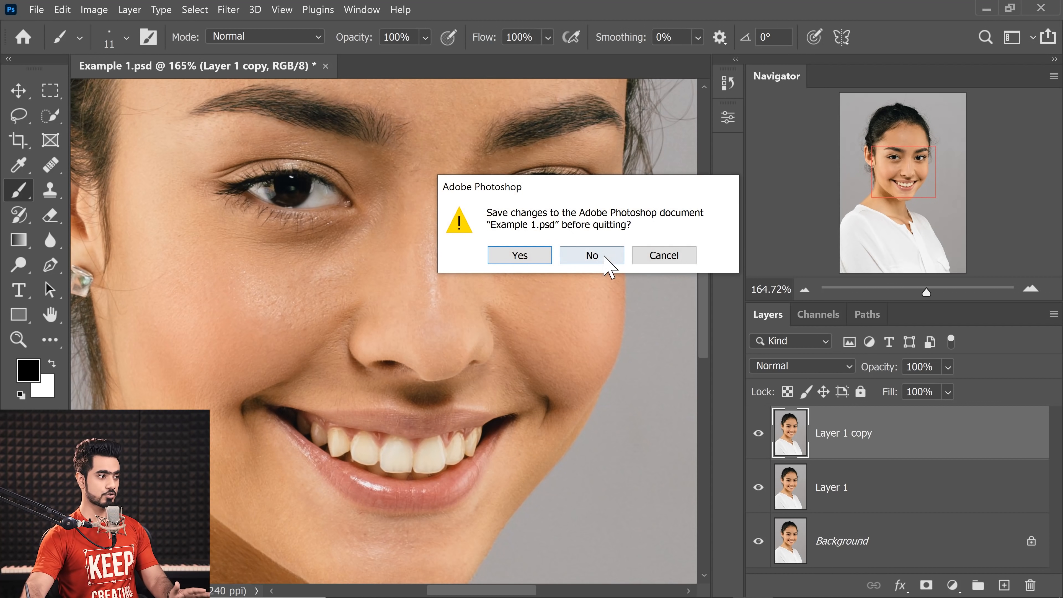
Step: Quit Photoshop without saving Example 1.psd and resume voice listening in VoiceAttack
click(599, 258)
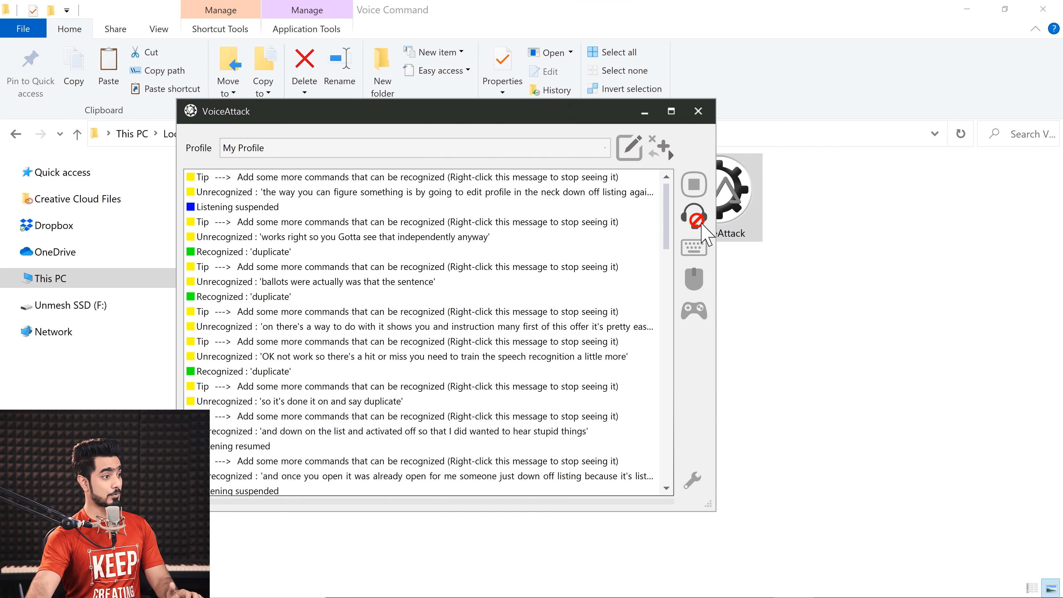
click(694, 215)
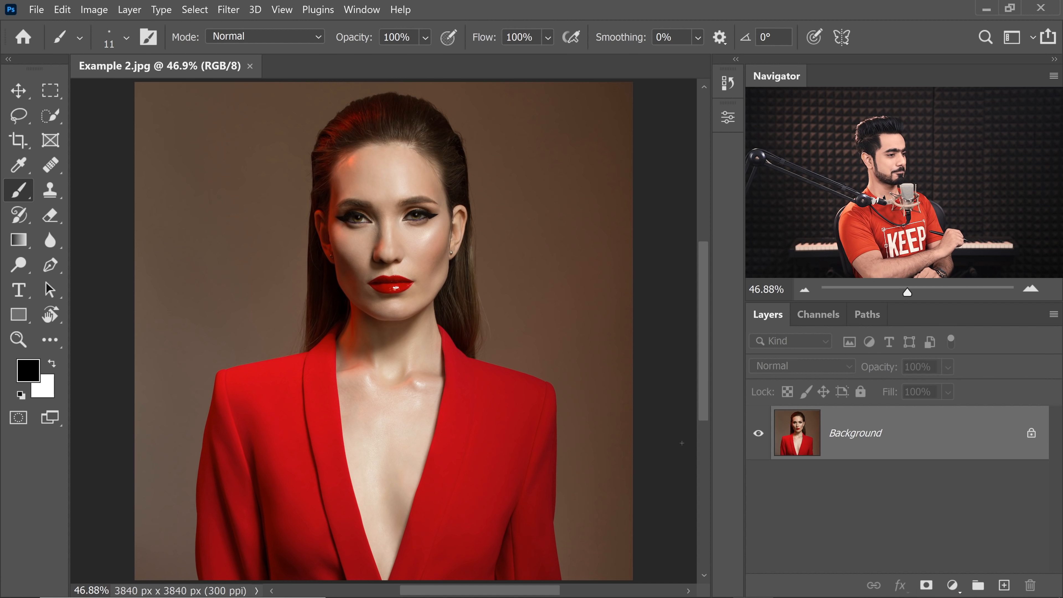
Step: In Photoshop, duplicate the Background of Example 2.jpg and convert the copy for Smart Filters
key(ctrl+j)
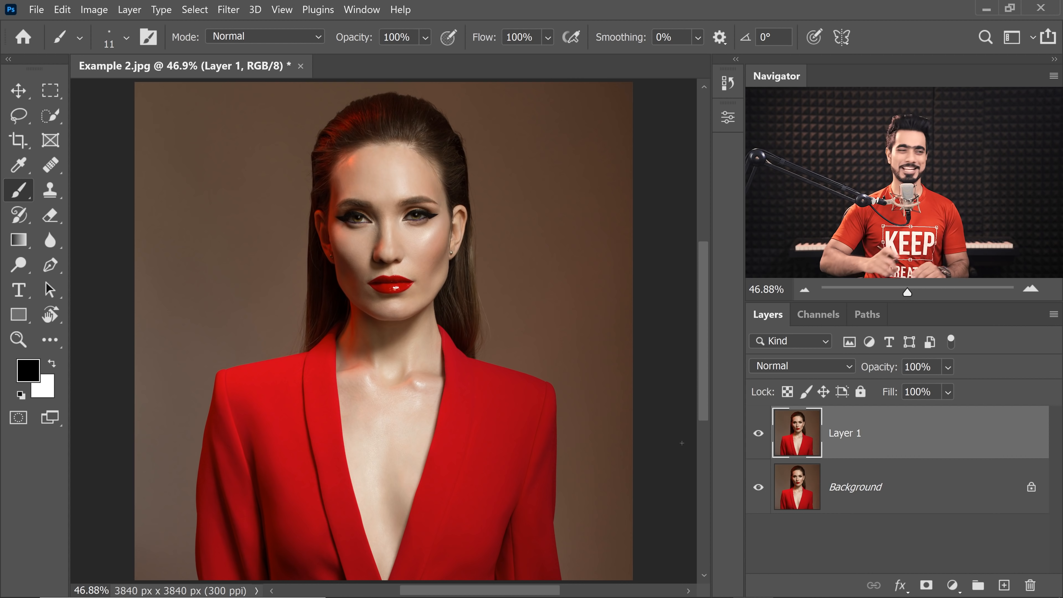
click(229, 9)
click(266, 43)
click(621, 264)
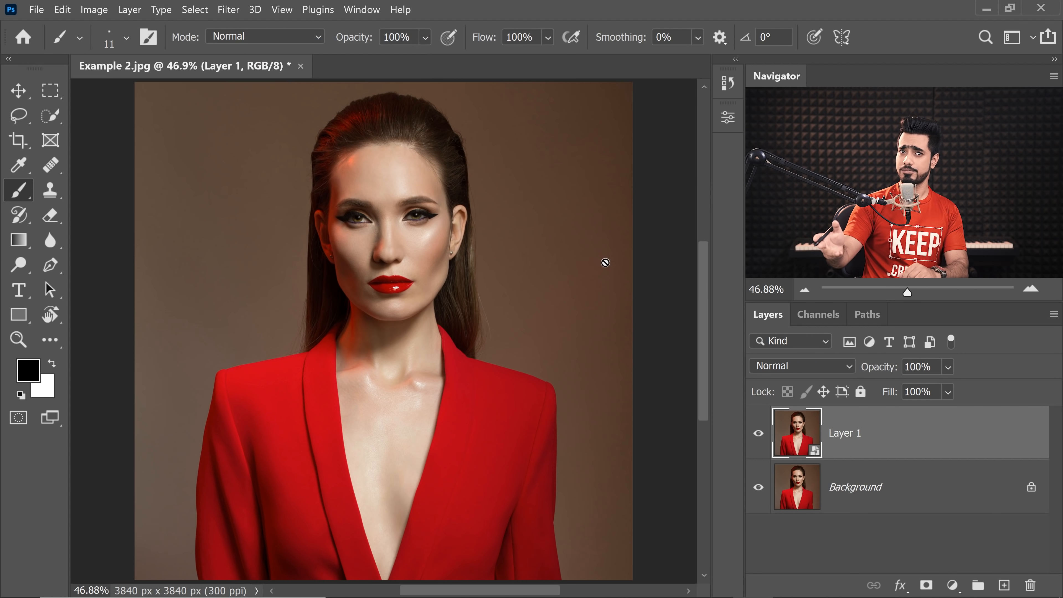
Step: Open the Liquify filter on Layer 1 and try smaller and larger brush sizes around the jaw, ending at size 250
click(231, 10)
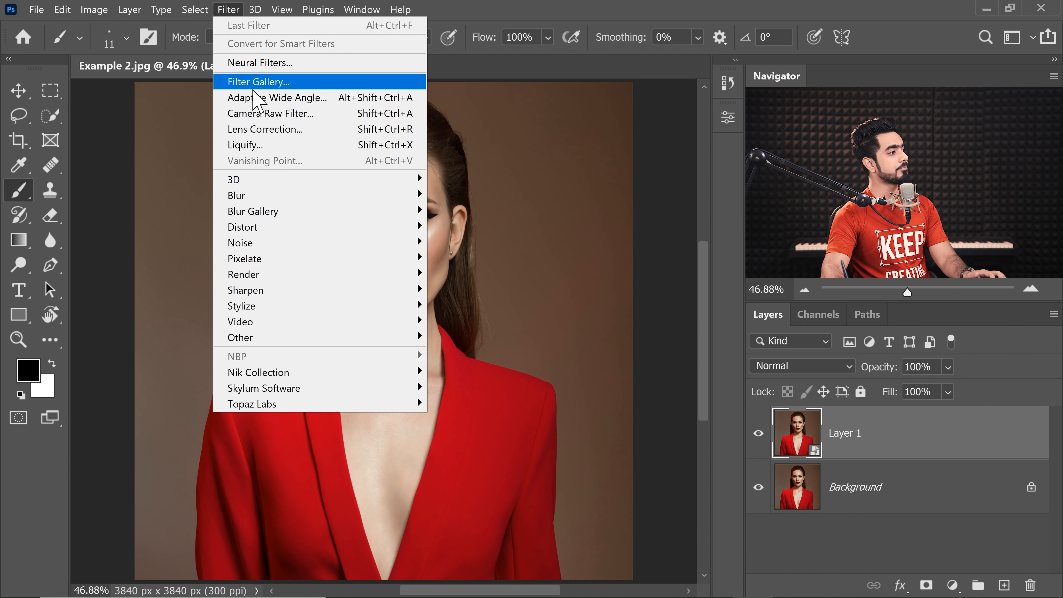
click(256, 145)
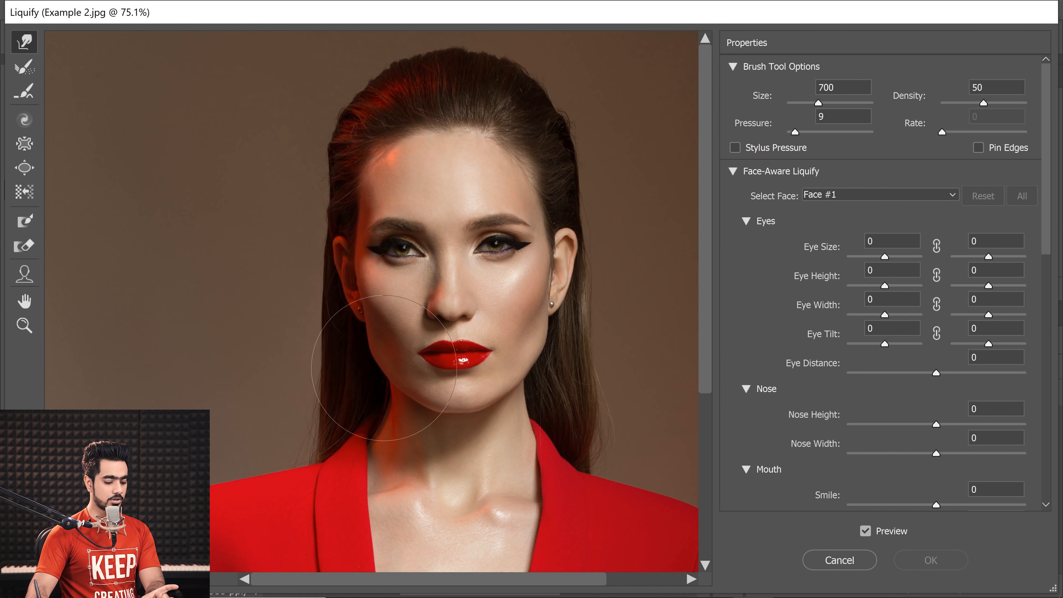
key(bracketleft)
key(bracketleft)
key(bracketleft)
key(bracketleft)
key(bracketleft)
key(bracketleft)
key(bracketleft)
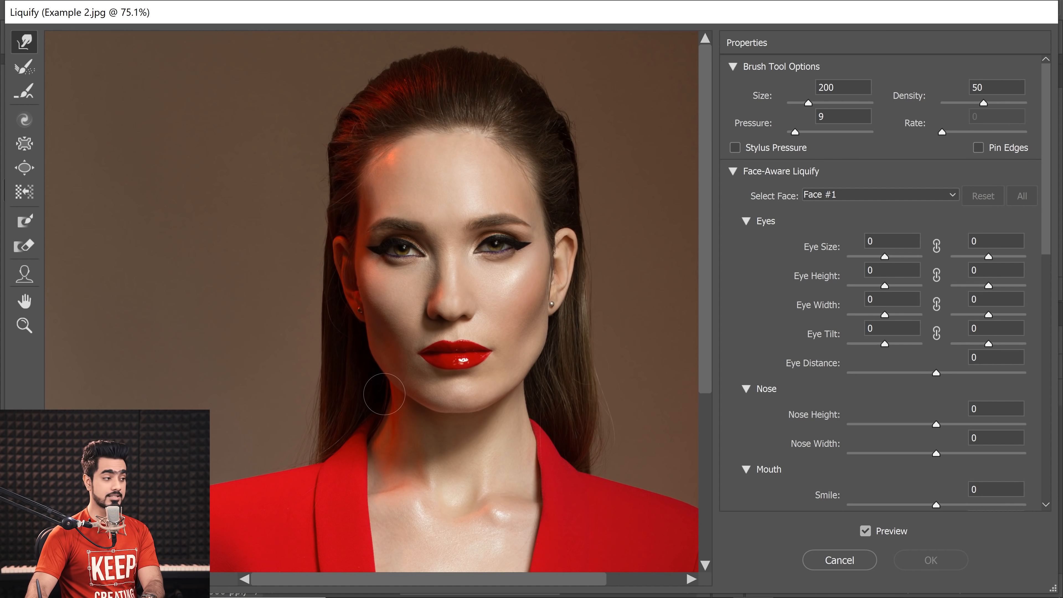
key(bracketright)
key(bracketright)
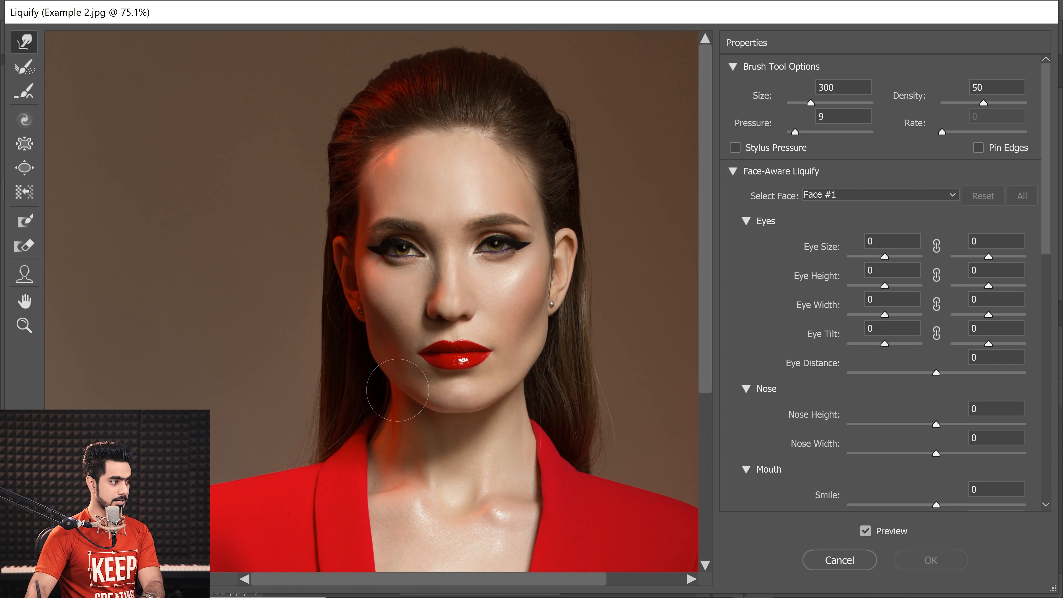
key(bracketright)
key(bracketright)
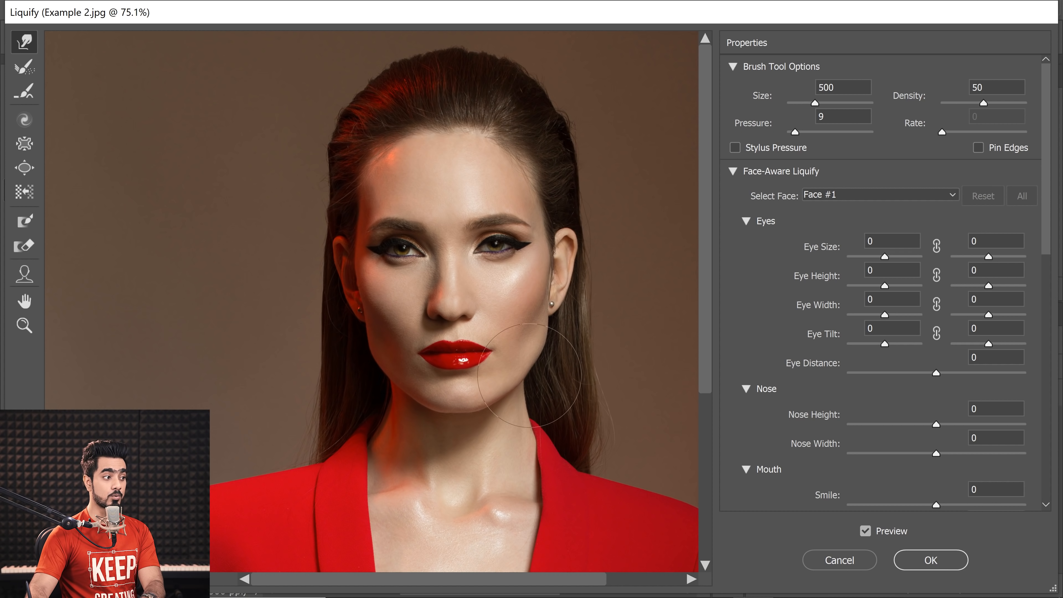
key(bracketleft)
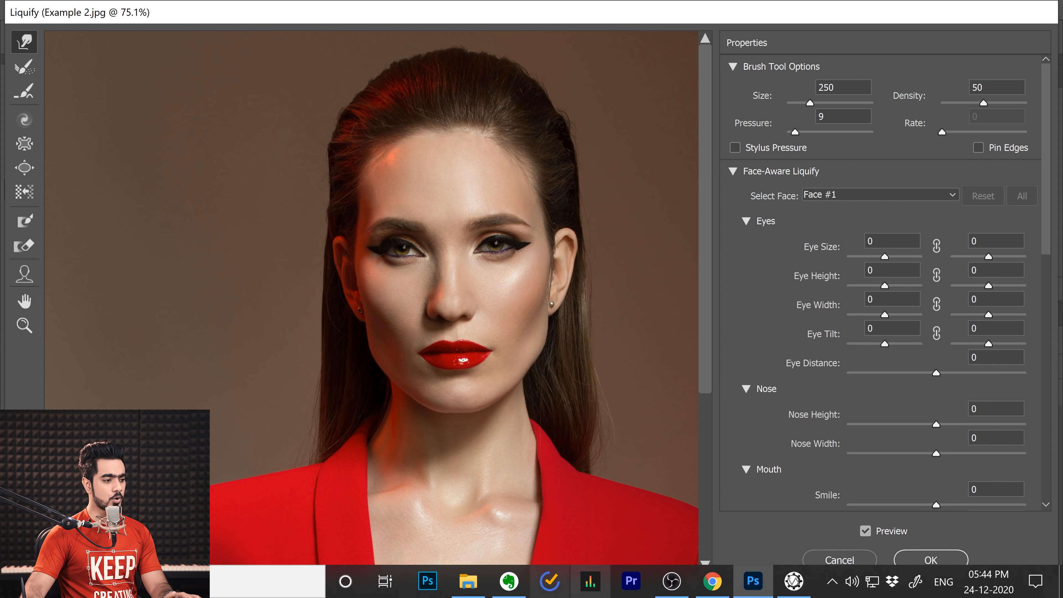
Step: Switch to VoiceAttack and add a command to My Profile with the phrase "Fat" that presses and releases the ] key
click(792, 583)
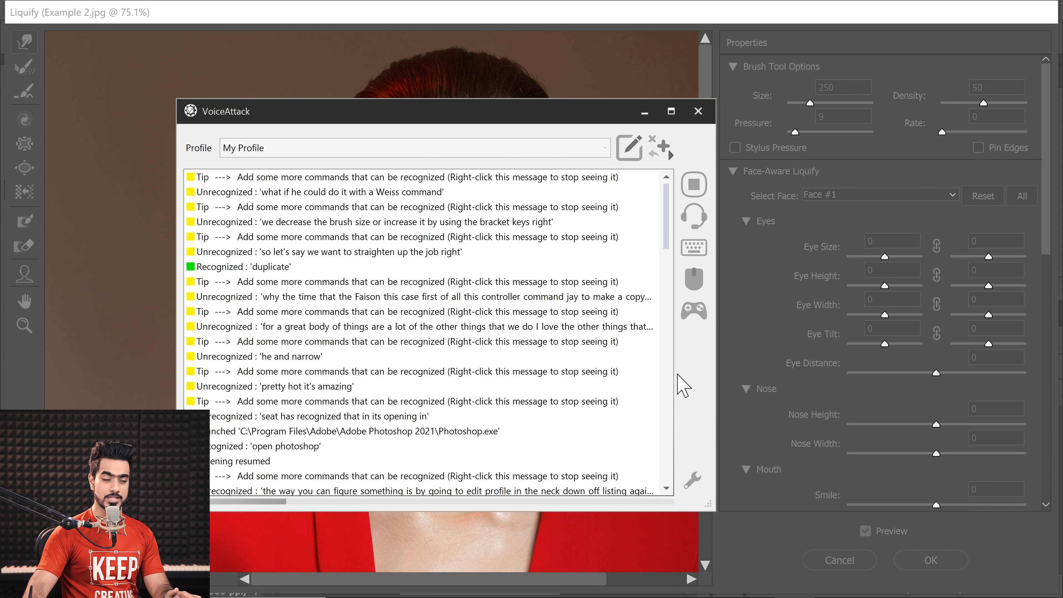
click(631, 153)
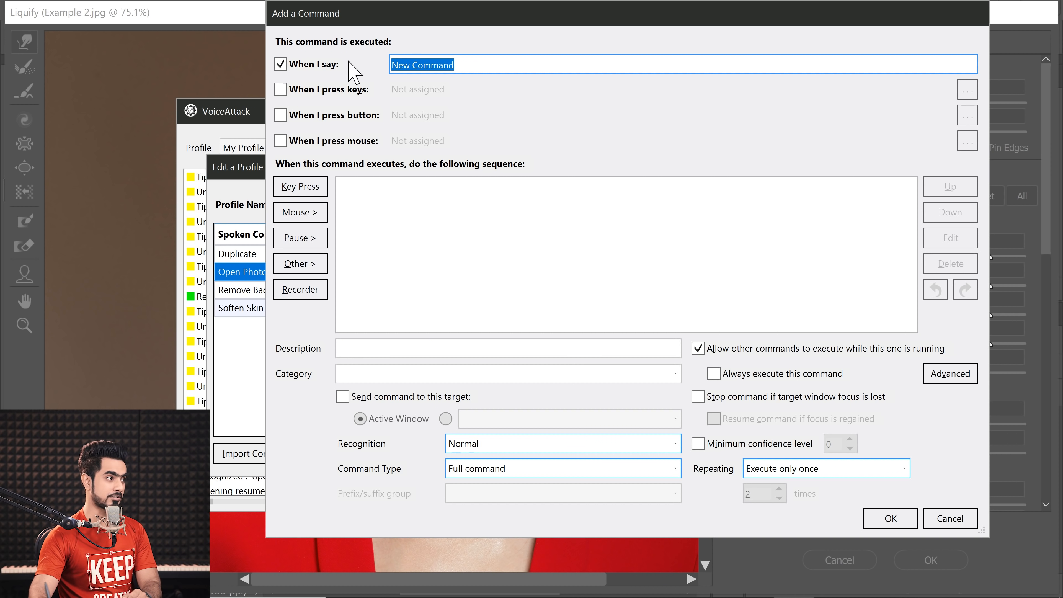
text(Far)
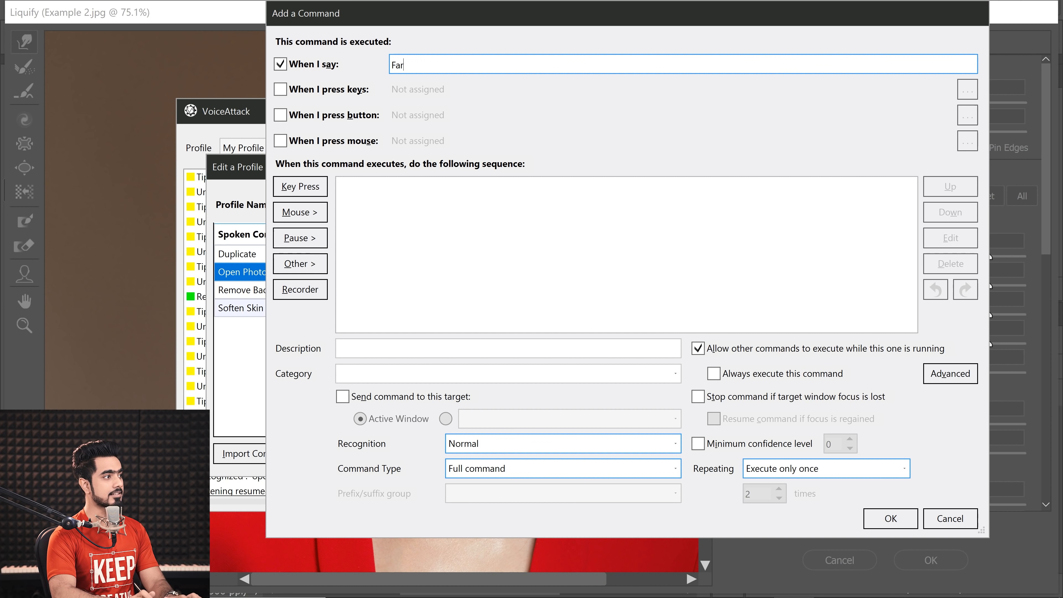
click(298, 188)
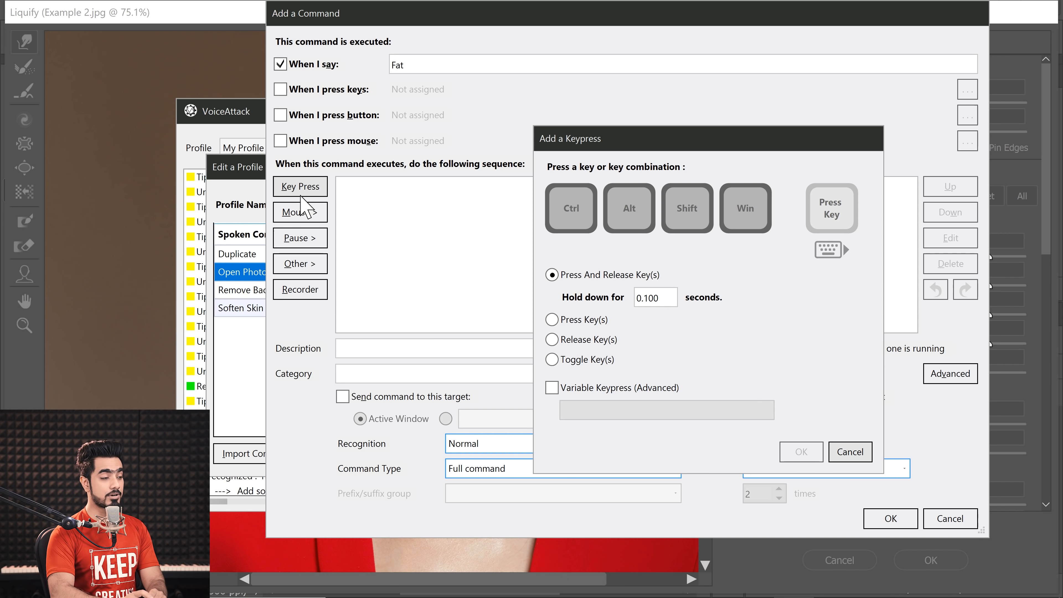
key(bracketright)
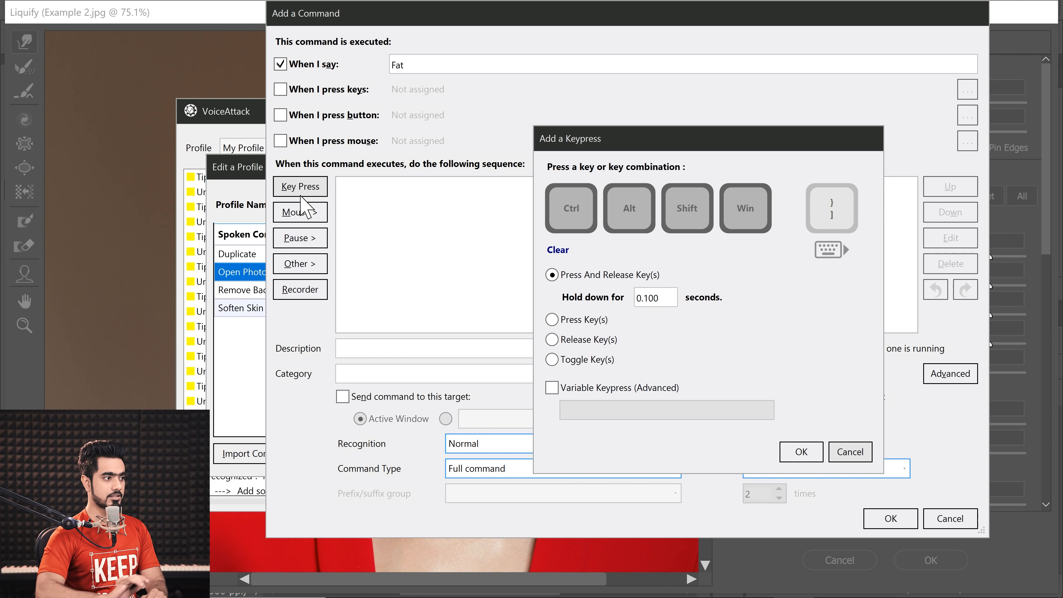
click(803, 454)
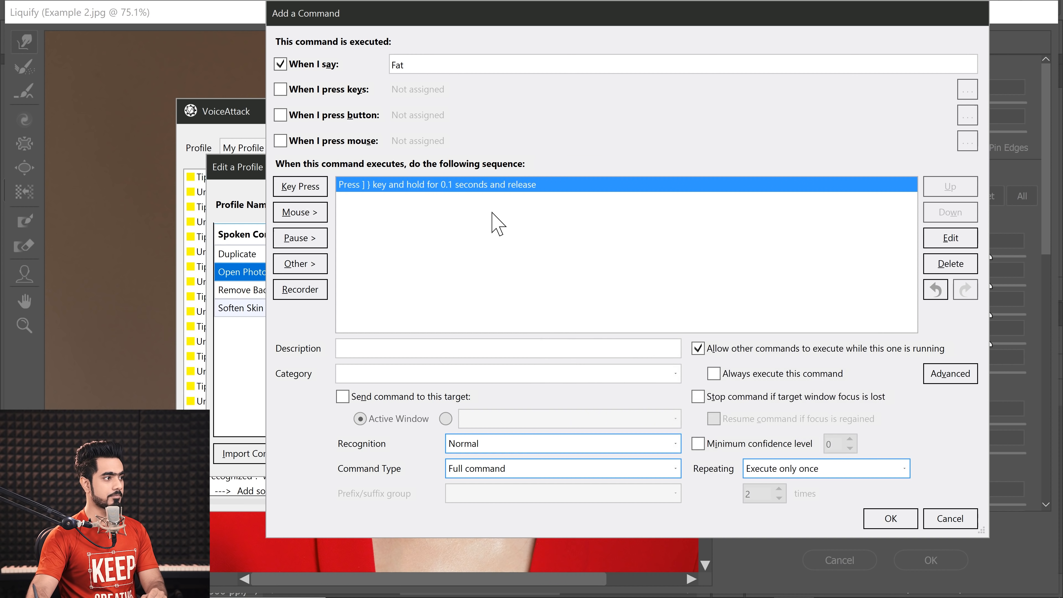
click(891, 519)
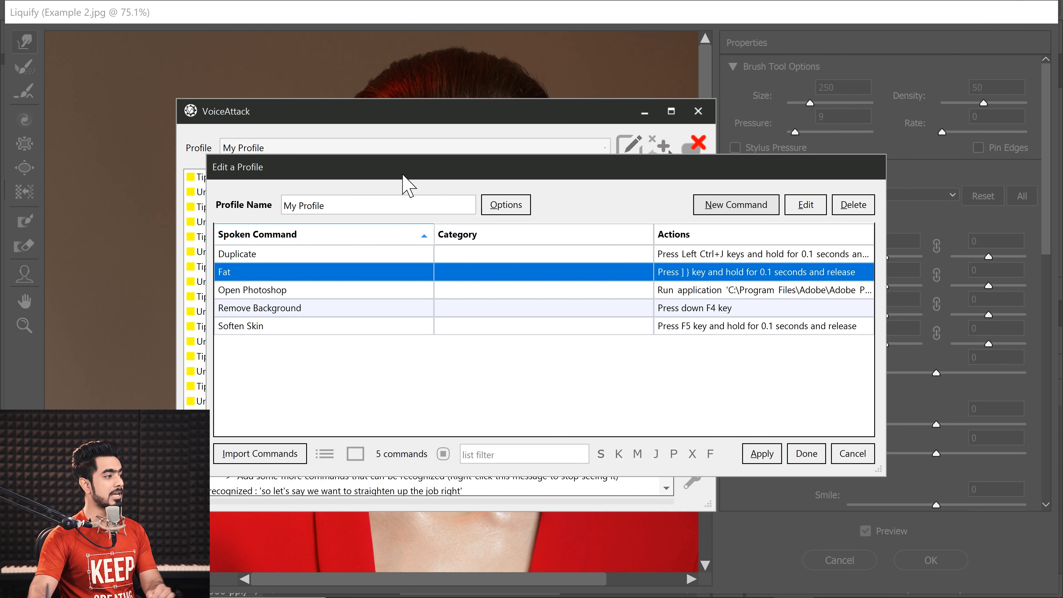
Step: Add another command with the phrase "Thin" that presses and releases the [ key, held for 0.1 seconds
key(alt+n)
text(Thi)
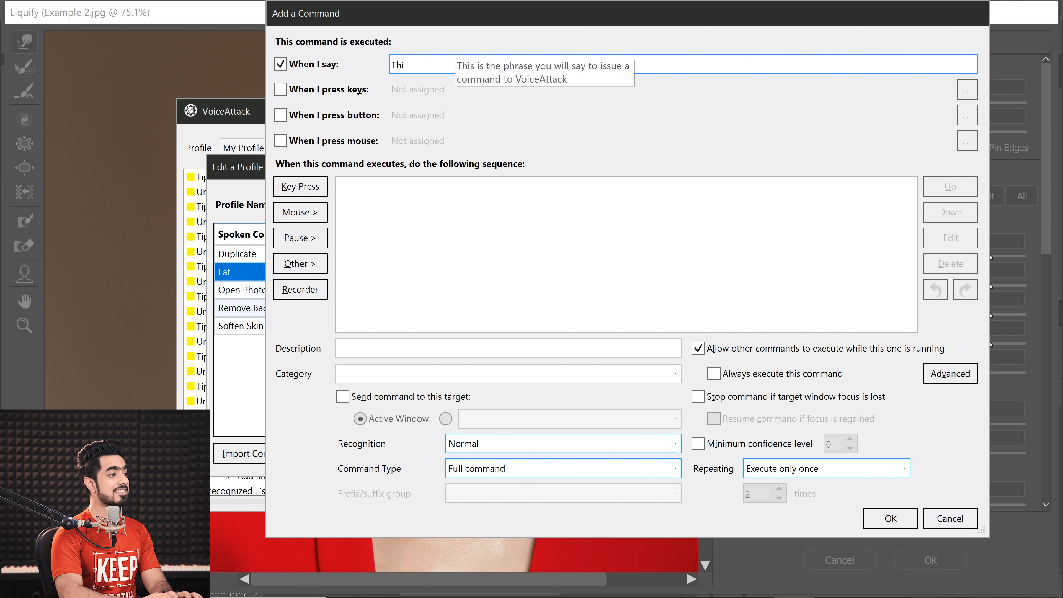
text(n)
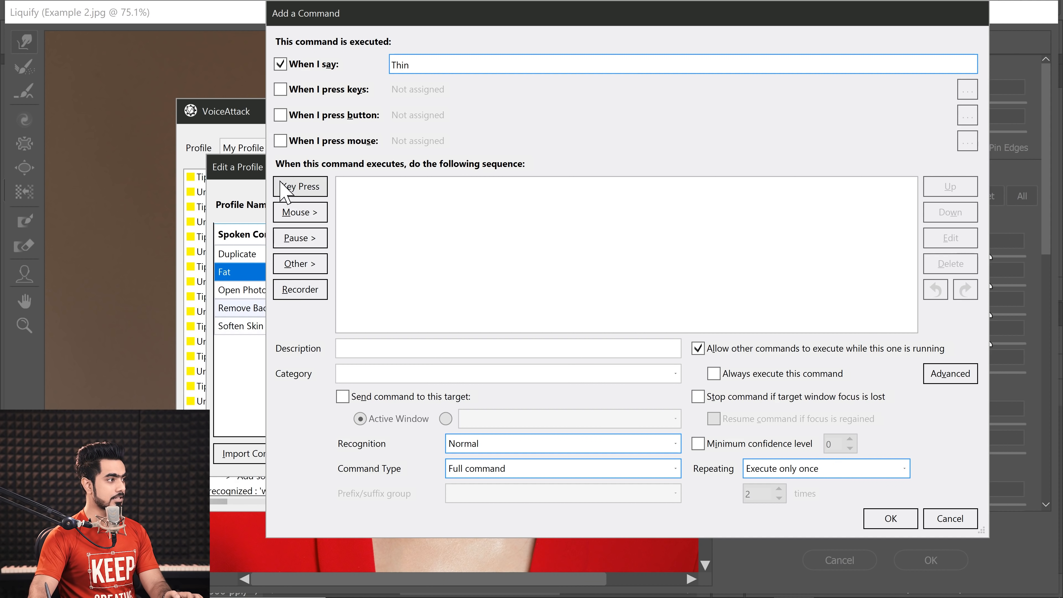
click(293, 187)
key(bracketleft)
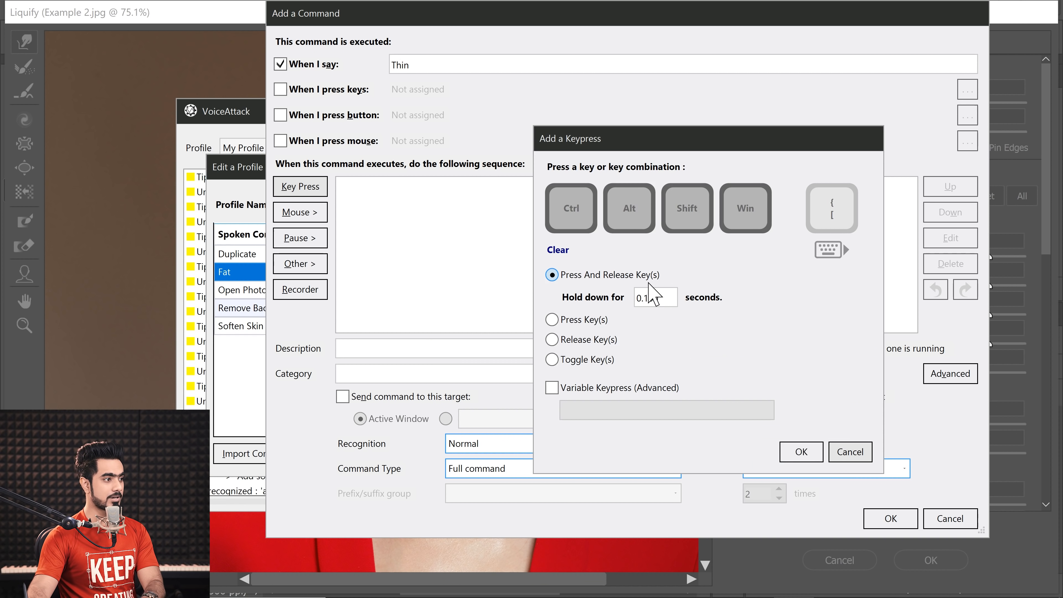
click(800, 452)
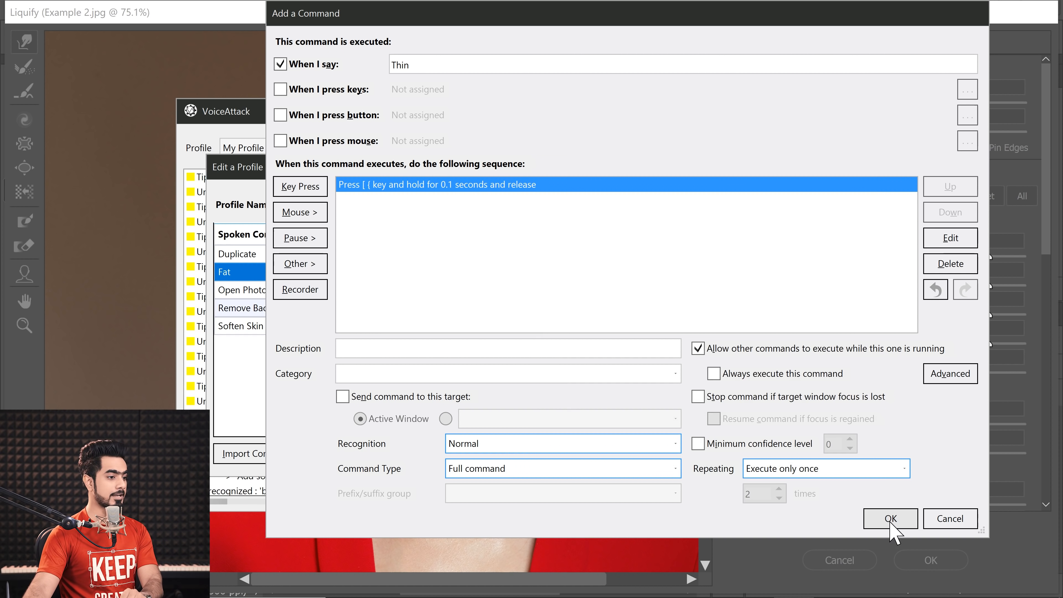
click(890, 519)
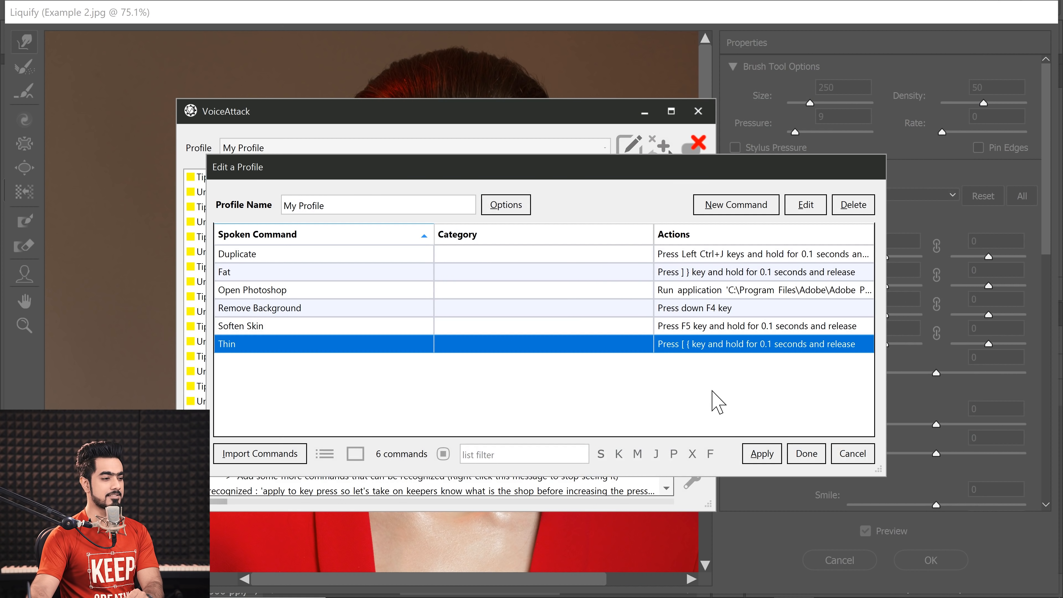
Step: Apply the changes to My Profile, finish editing it and return to Photoshop's Liquify window
click(771, 458)
click(809, 459)
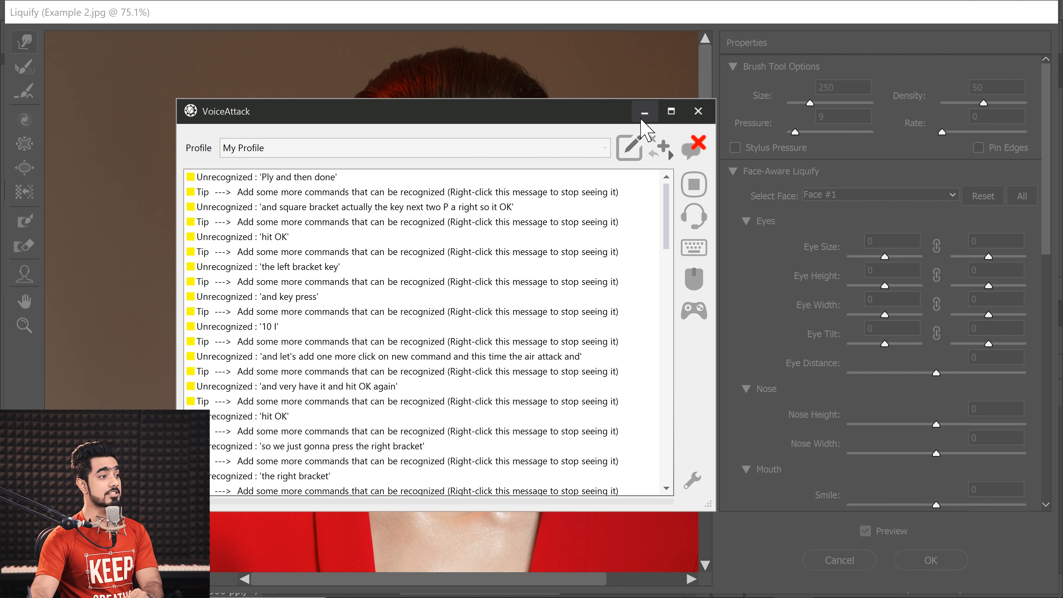
click(712, 77)
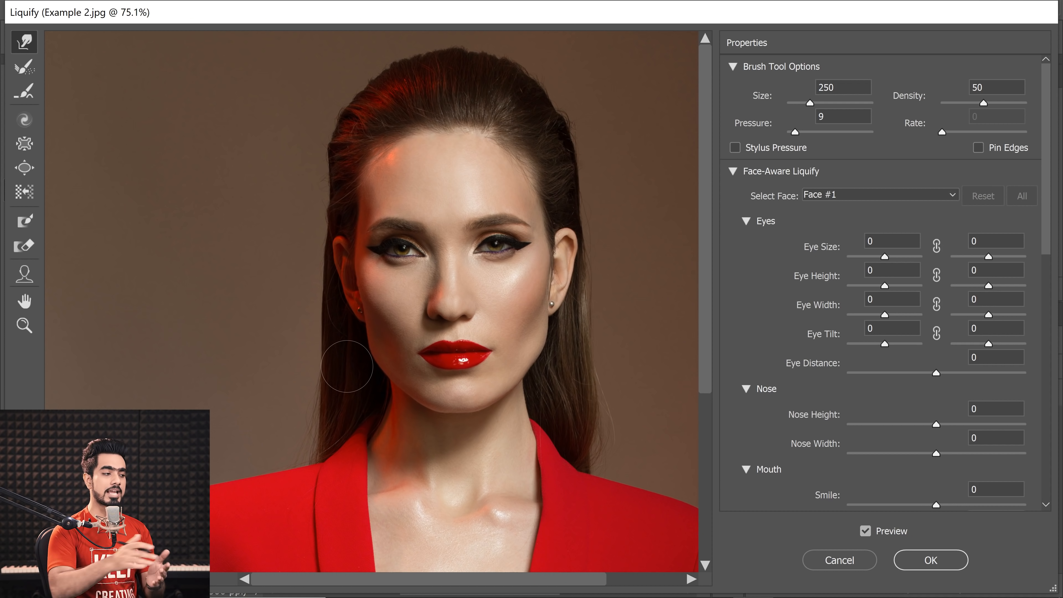
Step: Test brush resizing in Liquify by raising the brush size in stages to 500 and reducing it to 300
key(bracketright)
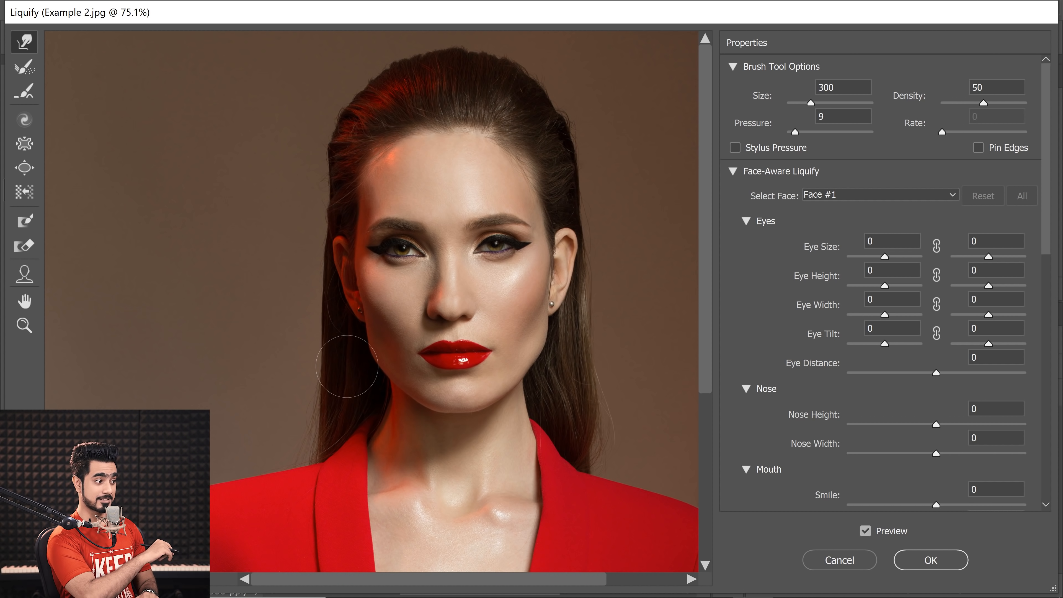
key(bracketright)
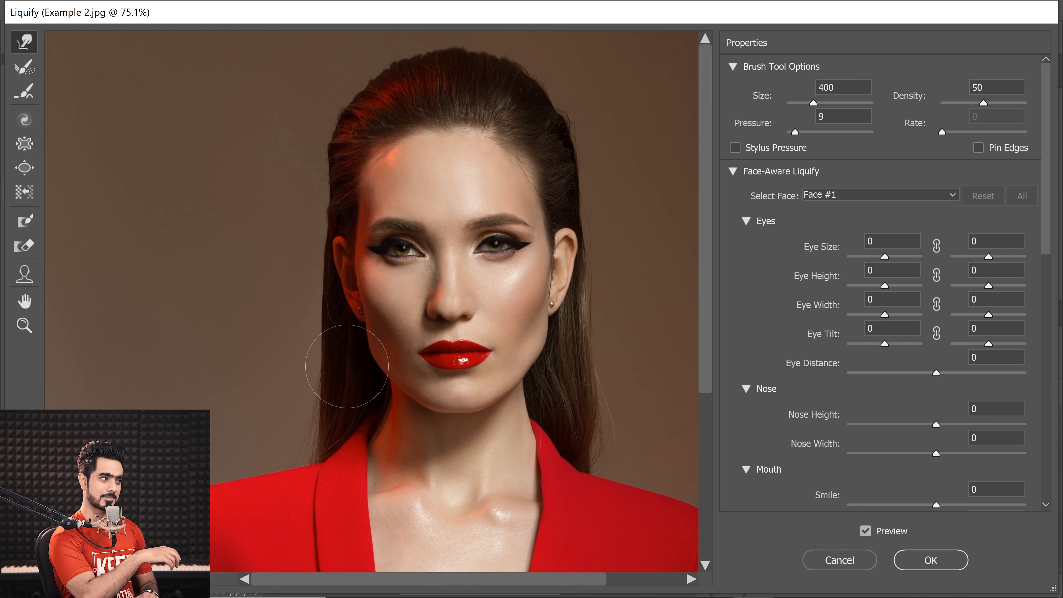
key(bracketright)
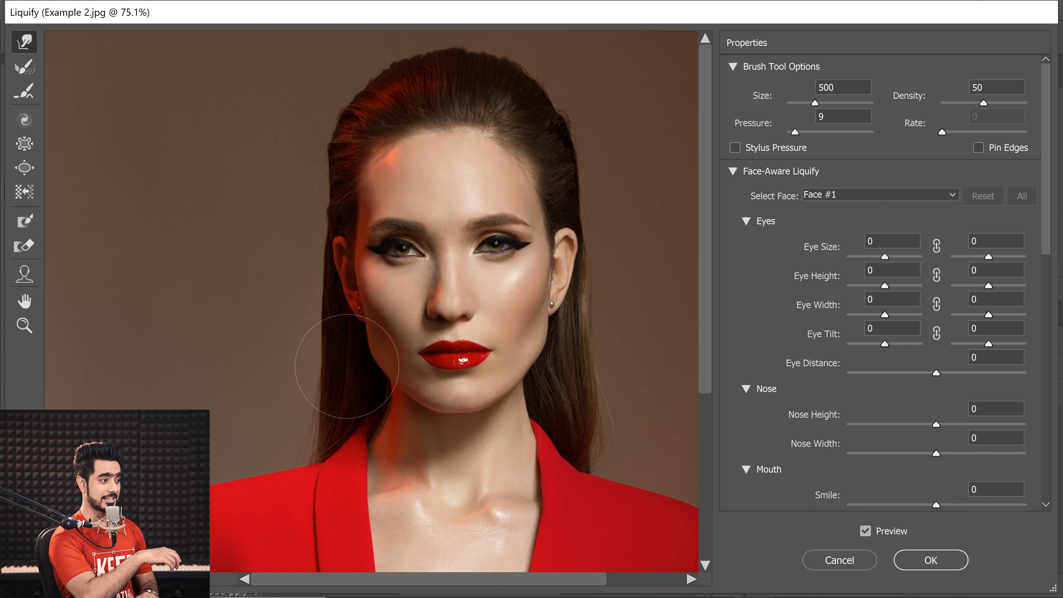
key(bracketleft)
key(bracketleft)
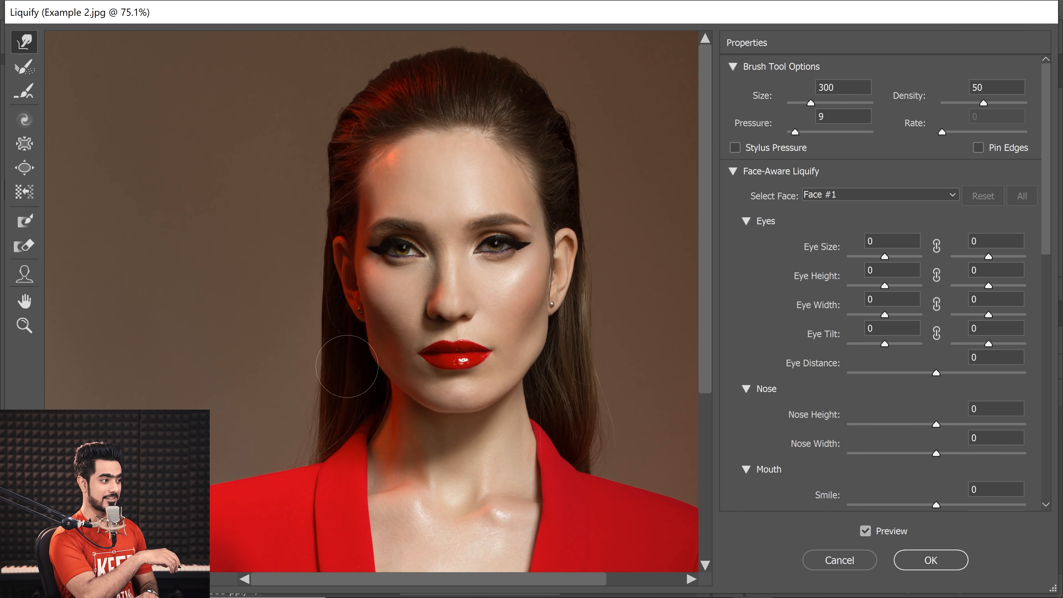
Step: Enlarge the Liquify brush by one more increment
key(bracketright)
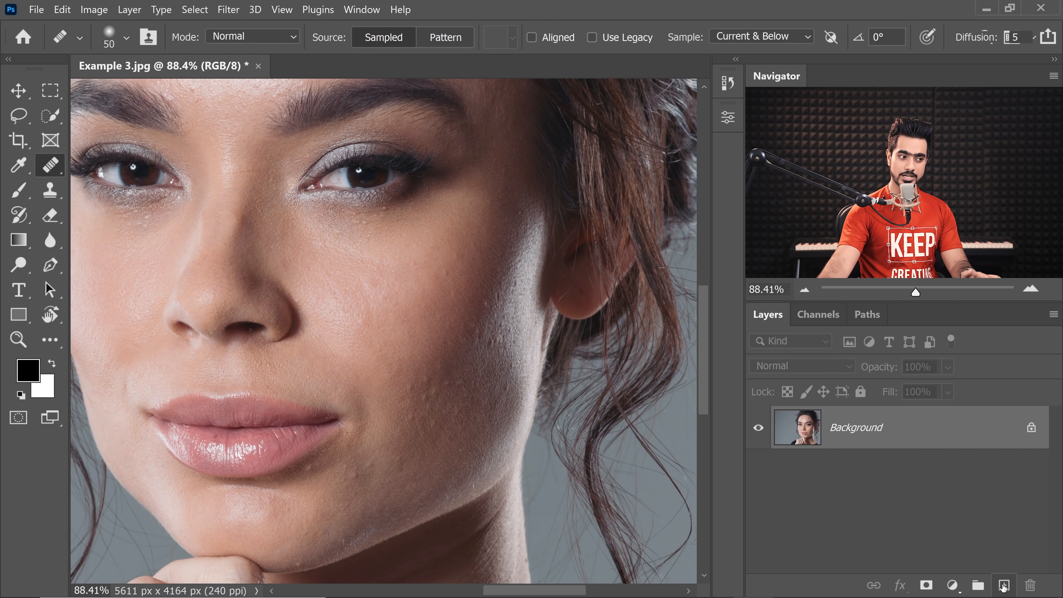
Step: Add an empty layer above the Background of Example 3.jpg and choose the Healing Brush Tool
click(1003, 585)
right_click(59, 178)
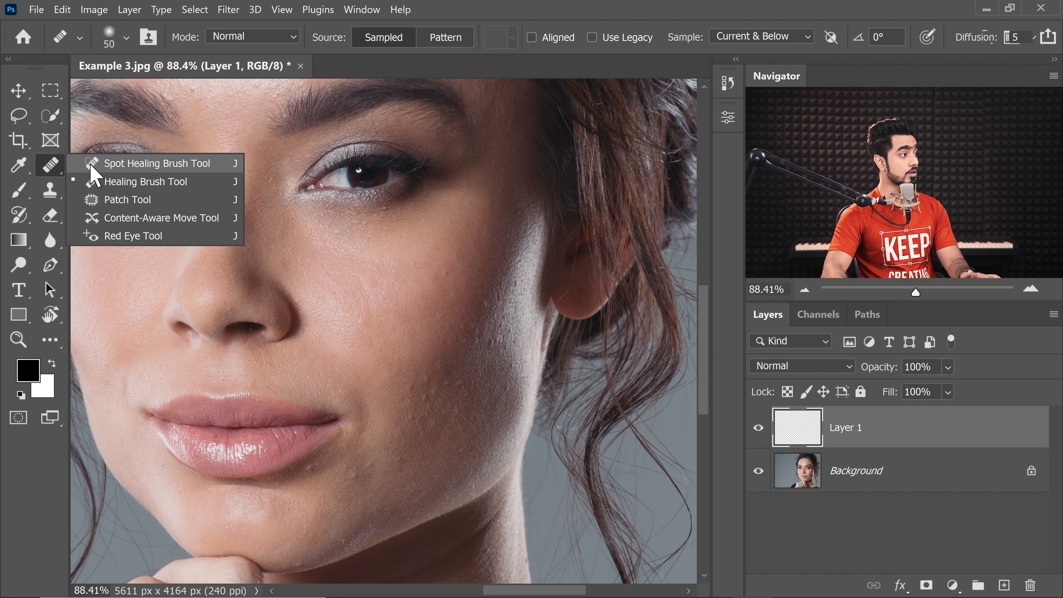
click(95, 181)
Step: Heal blemishes on the model's cheek and around the mouth on Layer 1, enlarging the Healing Brush to 70
drag(451, 272, 477, 286)
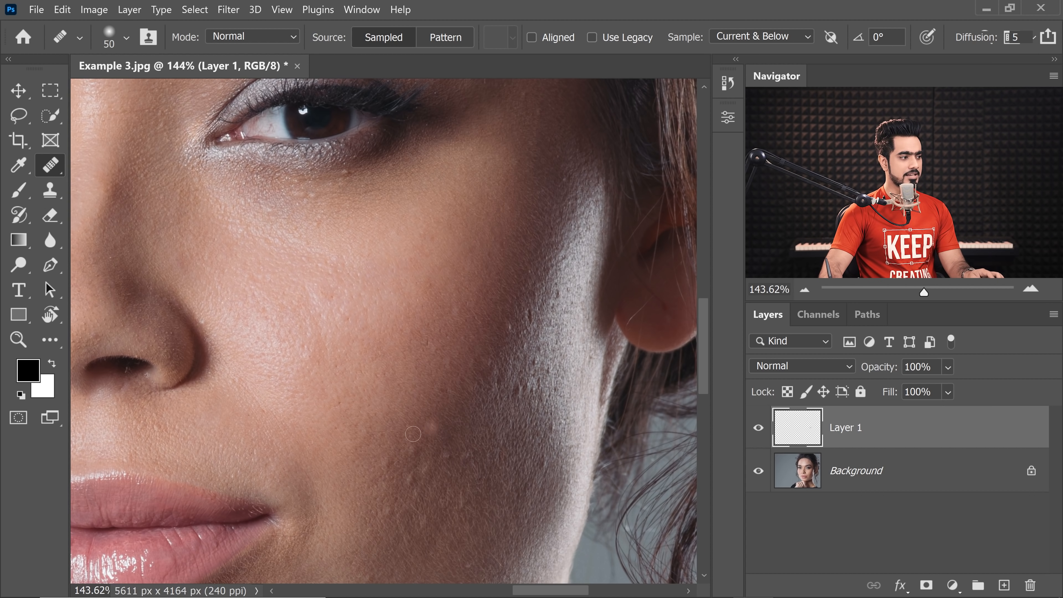
drag(211, 477, 335, 397)
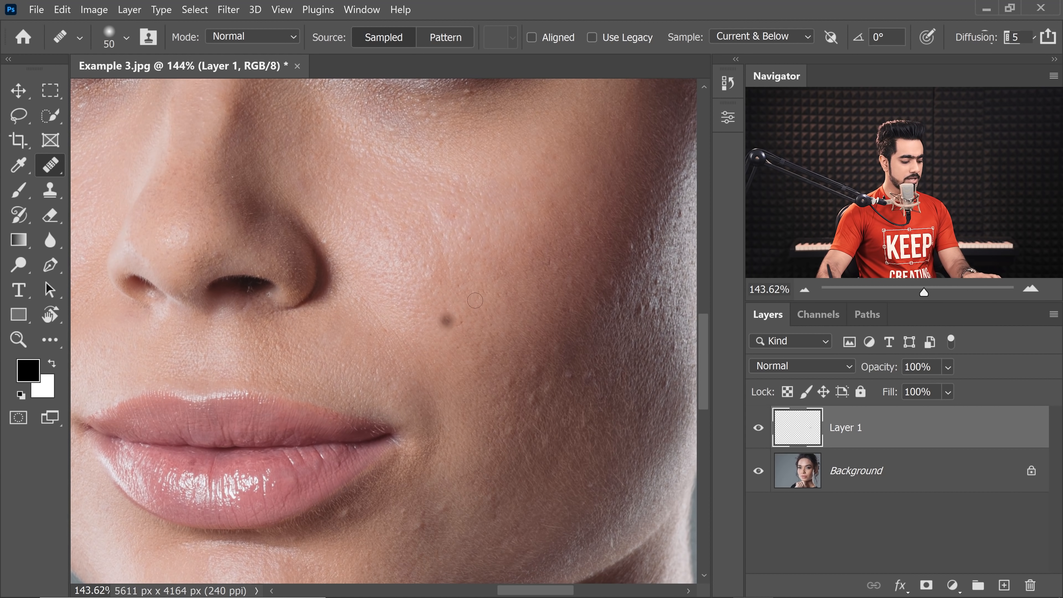
key(bracketright)
key(bracketright)
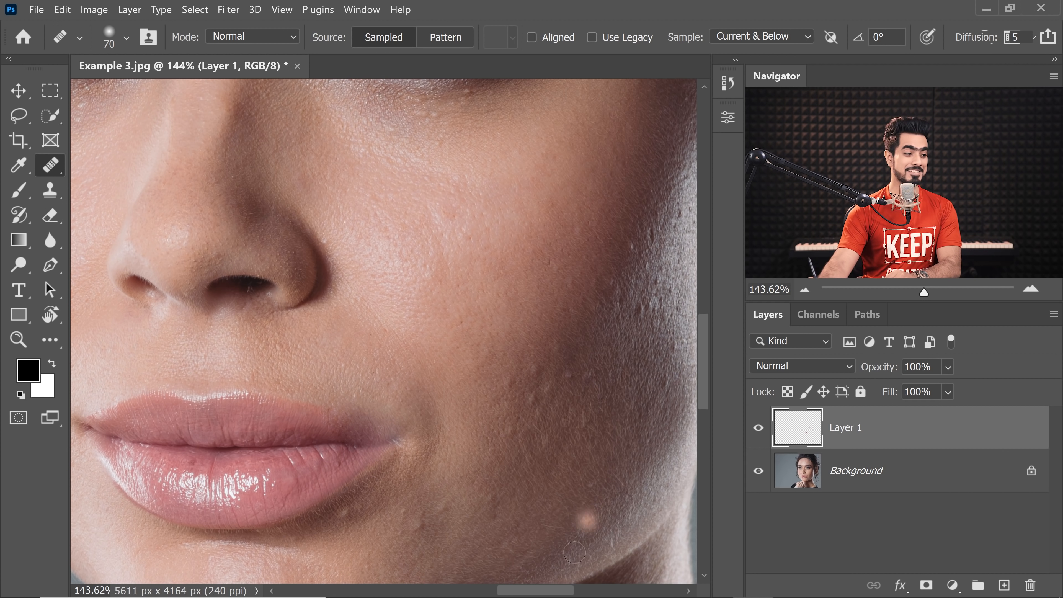
Step: Switch to VoiceAttack, suspend listening and open My Profile for editing
mouse_move(652, 594)
click(793, 581)
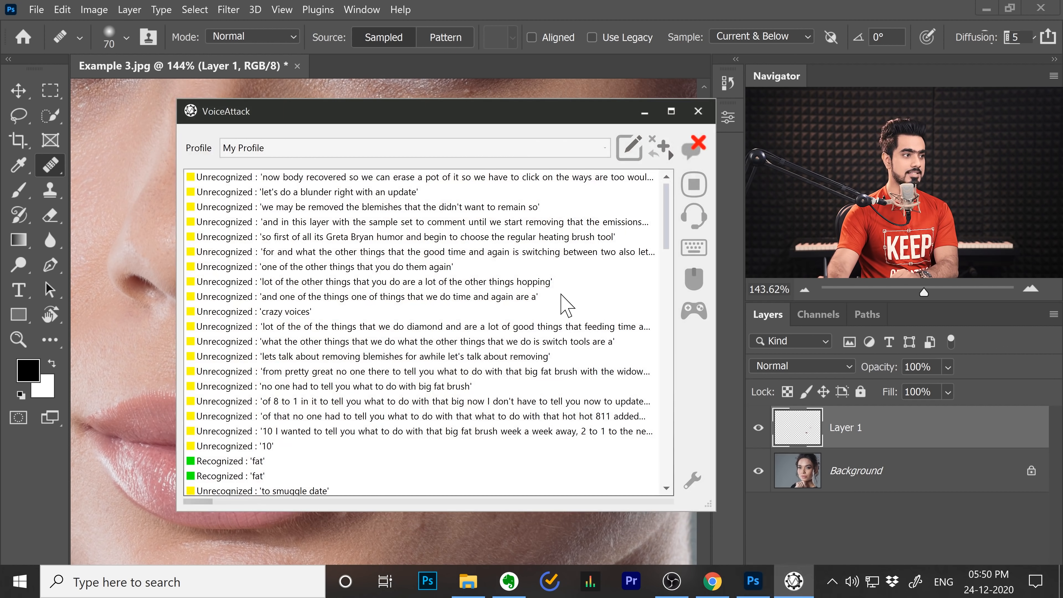
click(694, 216)
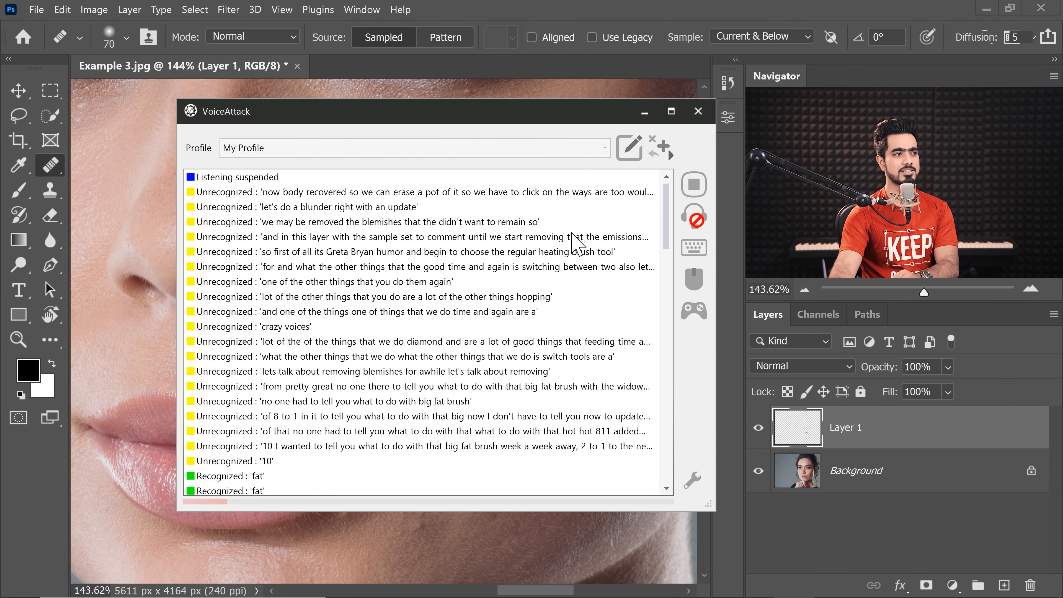
click(627, 147)
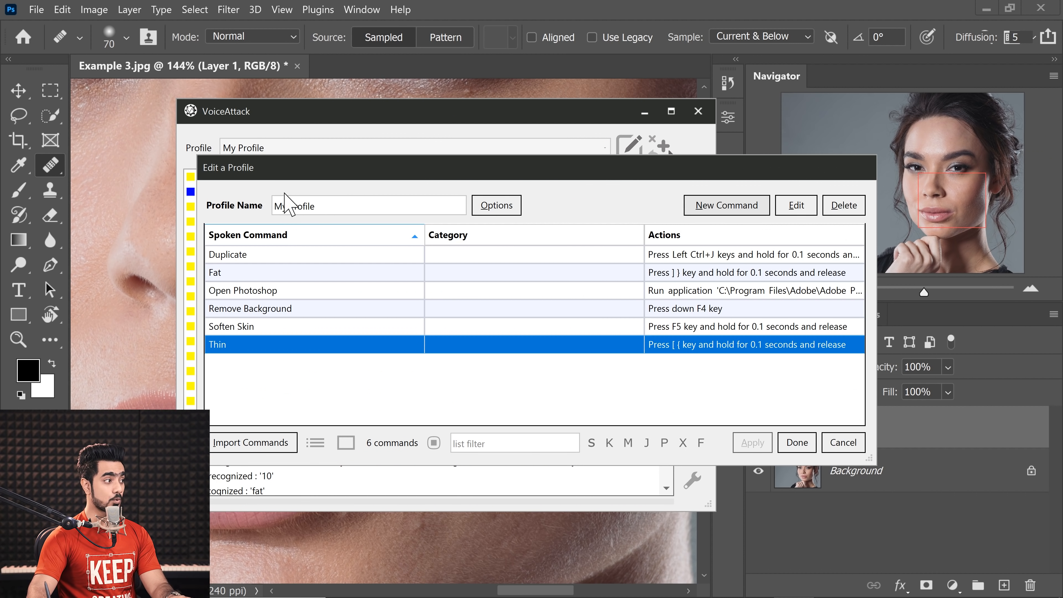
Step: Add a command with the phrase "Eraser" that presses and releases the E key, held for 0.1 seconds
text(Eraser)
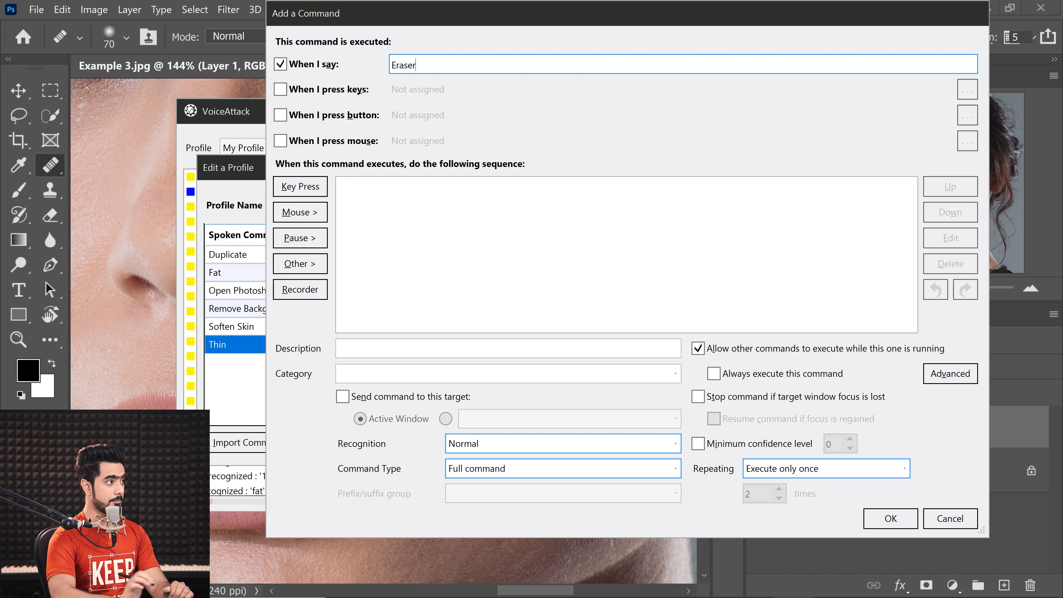
click(301, 186)
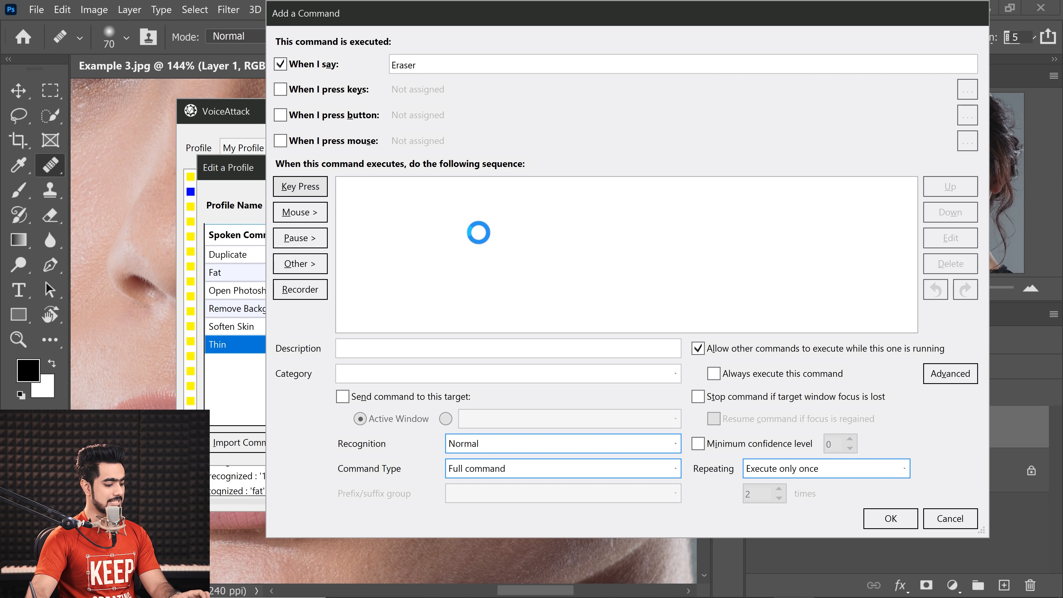
key(e)
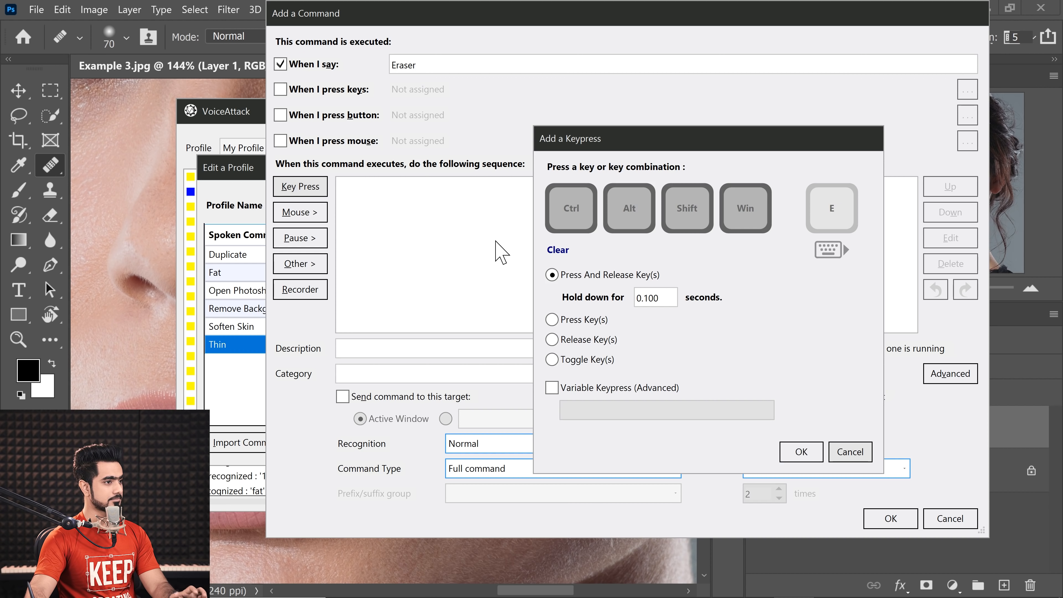
click(801, 453)
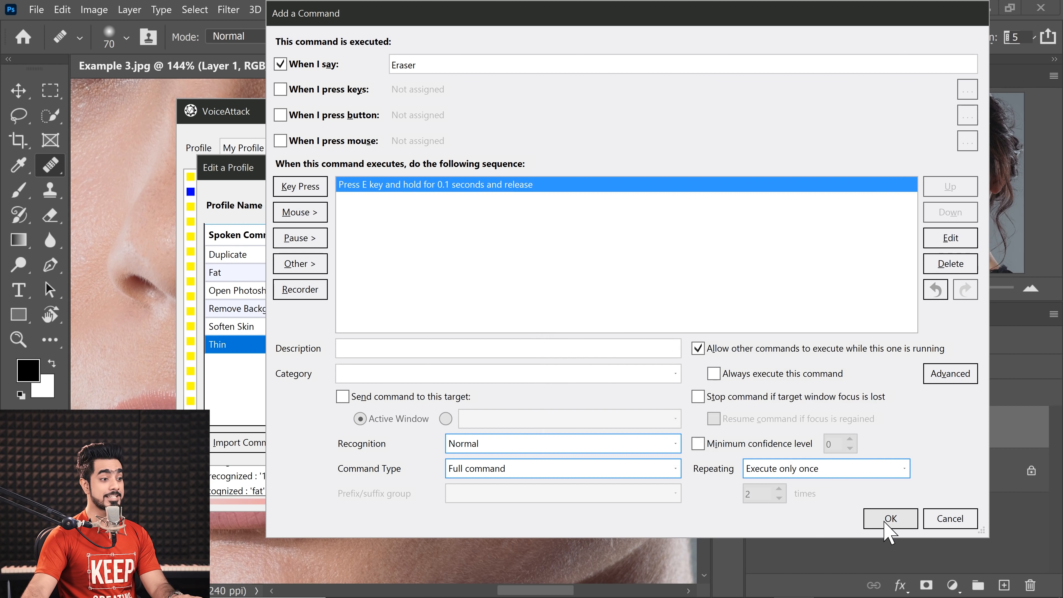
key(Return)
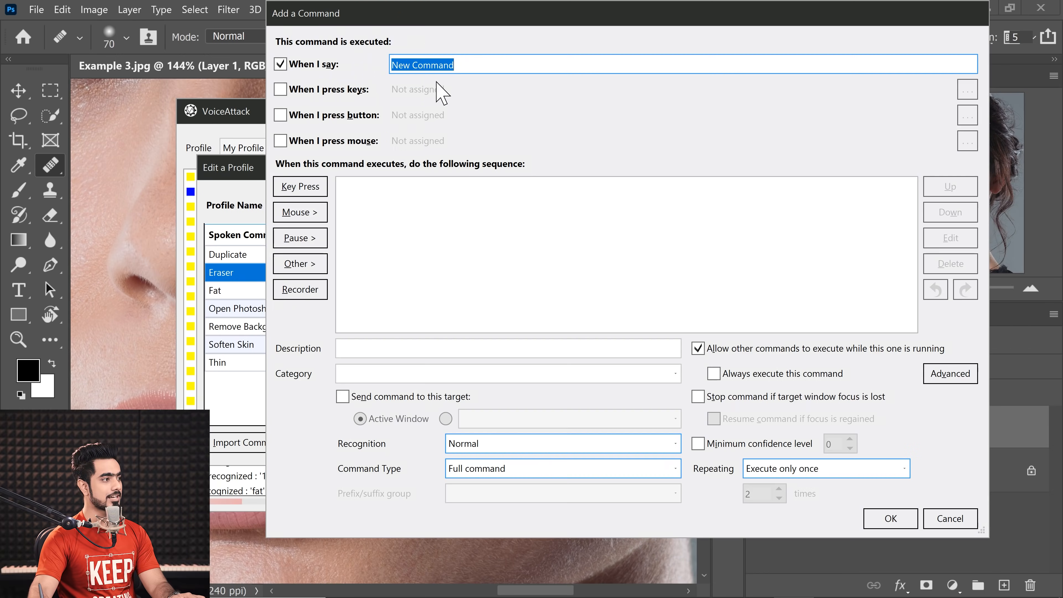
Step: Add another command with the phrase "Healing" that presses and releases the J key, held for 0.1 seconds
text(Healing)
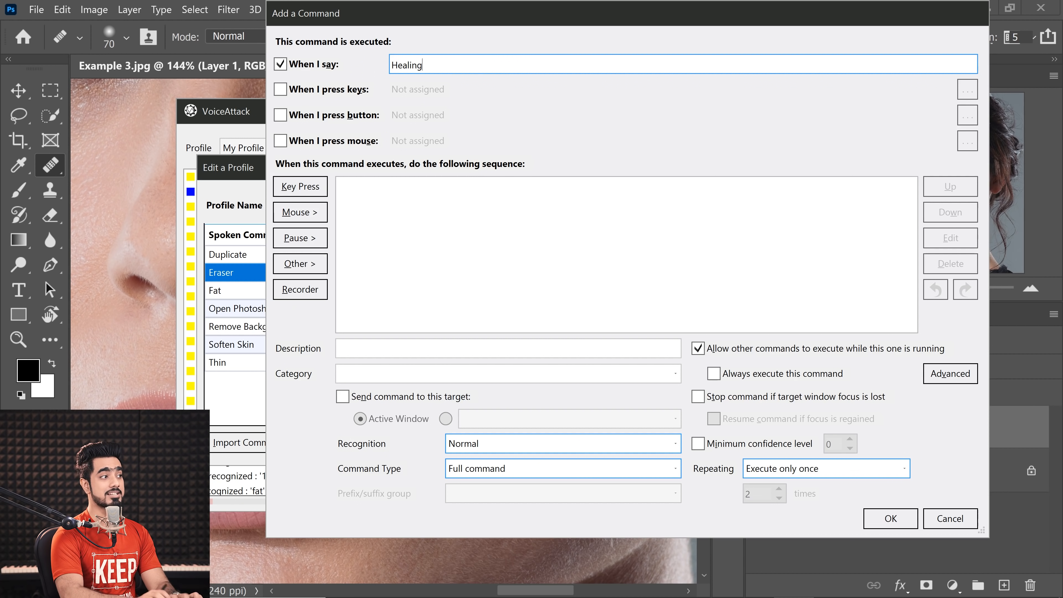
click(307, 188)
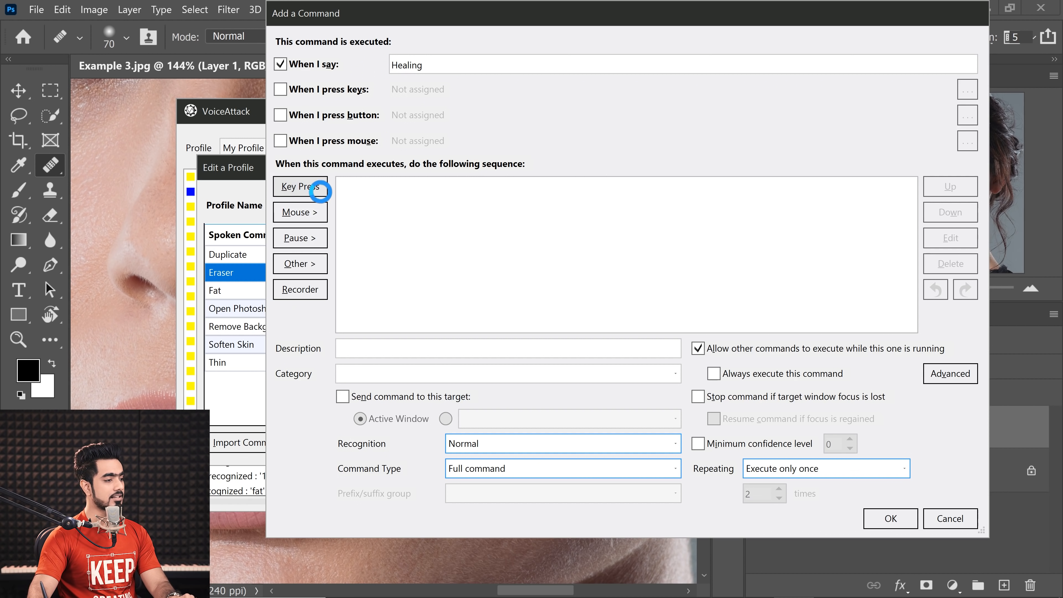
key(j)
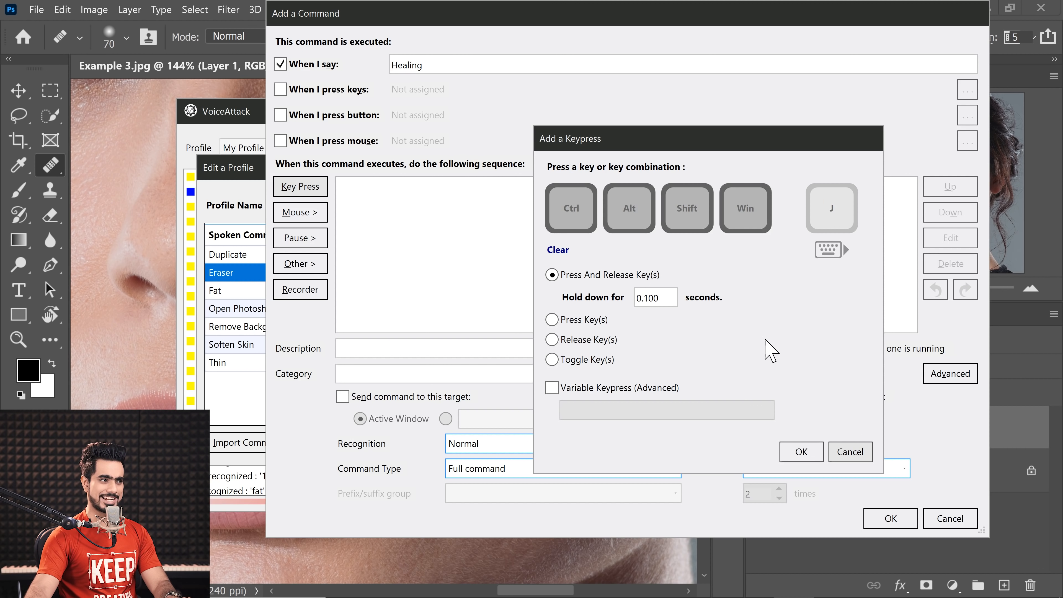
click(801, 452)
click(890, 521)
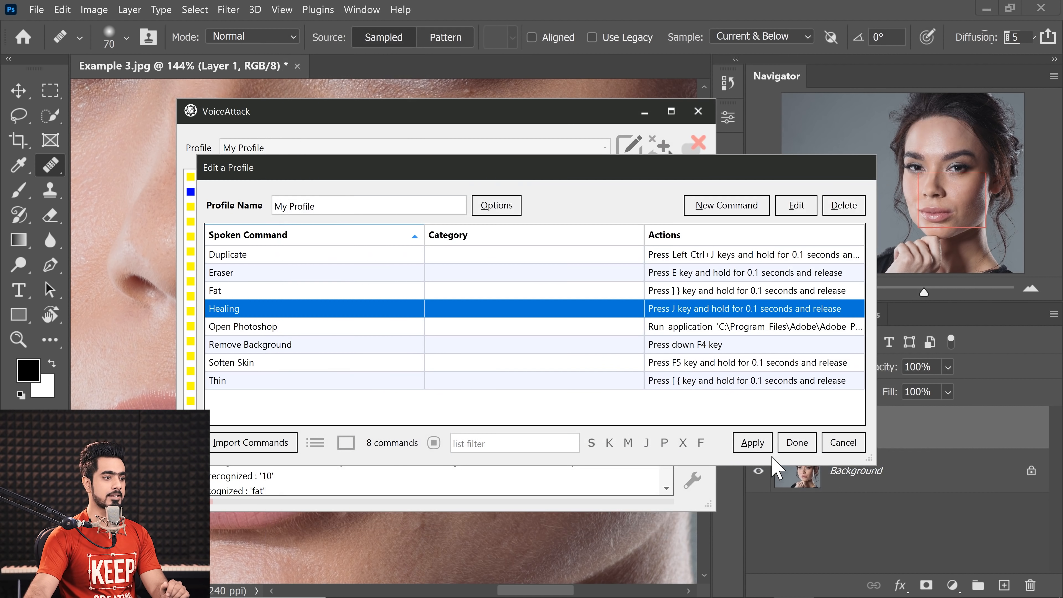
Step: Apply the changes and finish editing My Profile, resume listening and minimize VoiceAttack to return to Photoshop
click(752, 442)
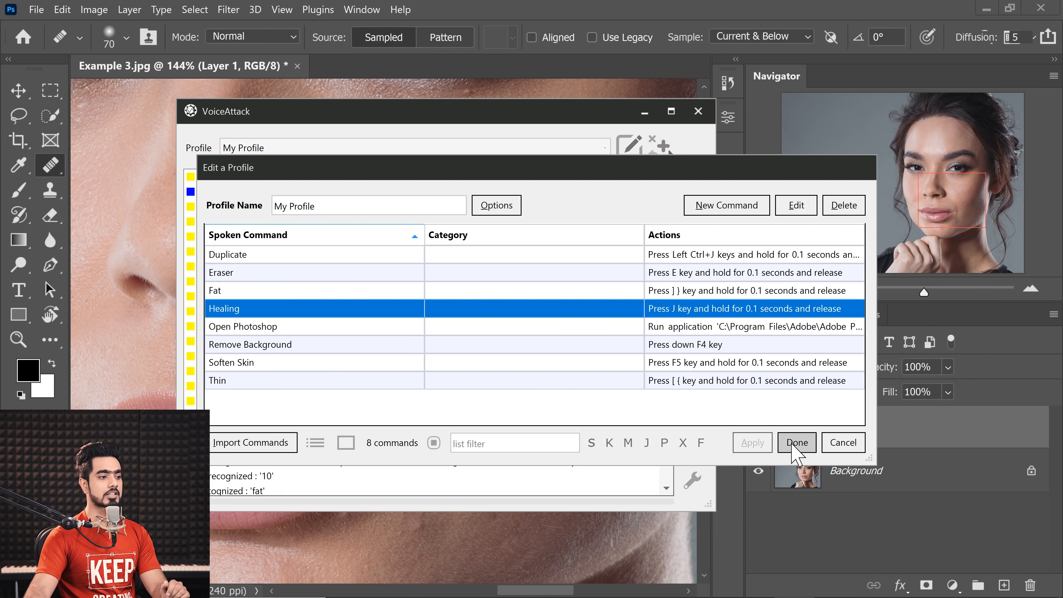
click(797, 442)
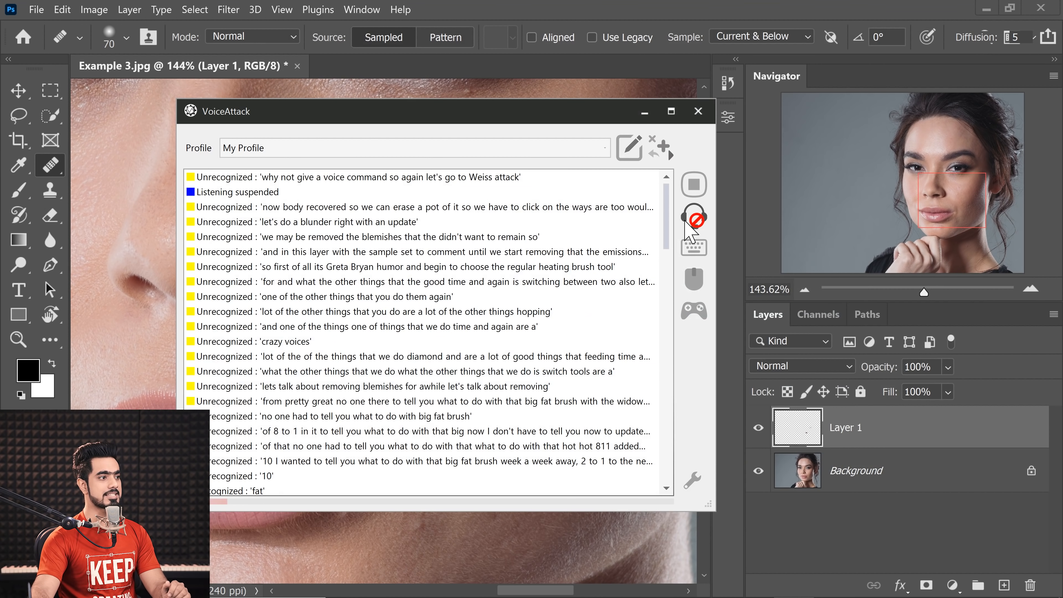
click(696, 219)
click(644, 112)
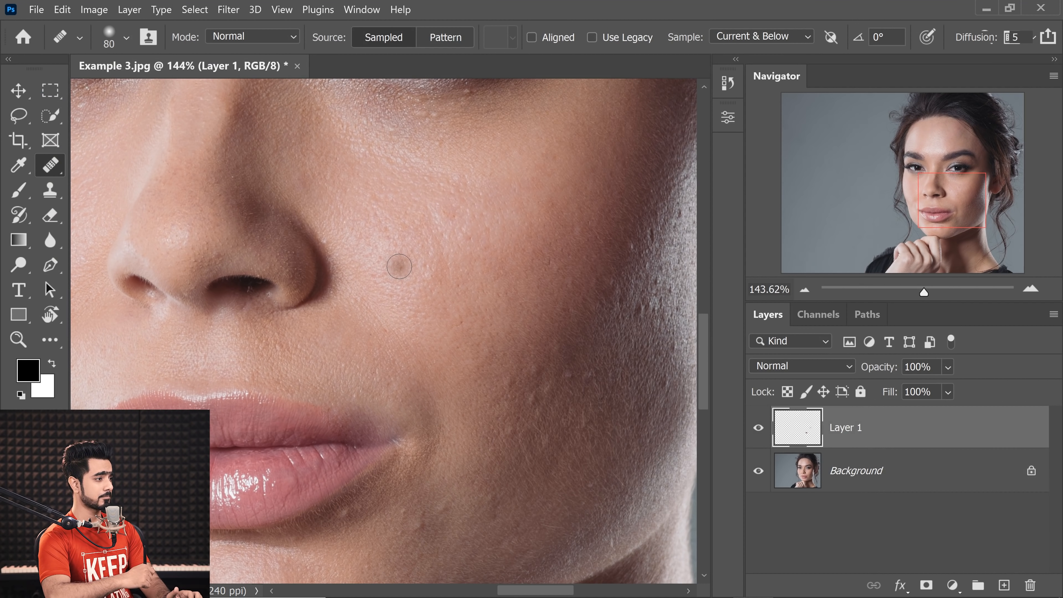
Step: Erase the unwanted healing spots on Layer 1 using the Eraser at size 120, and switch back to the Healing Brush
key(e)
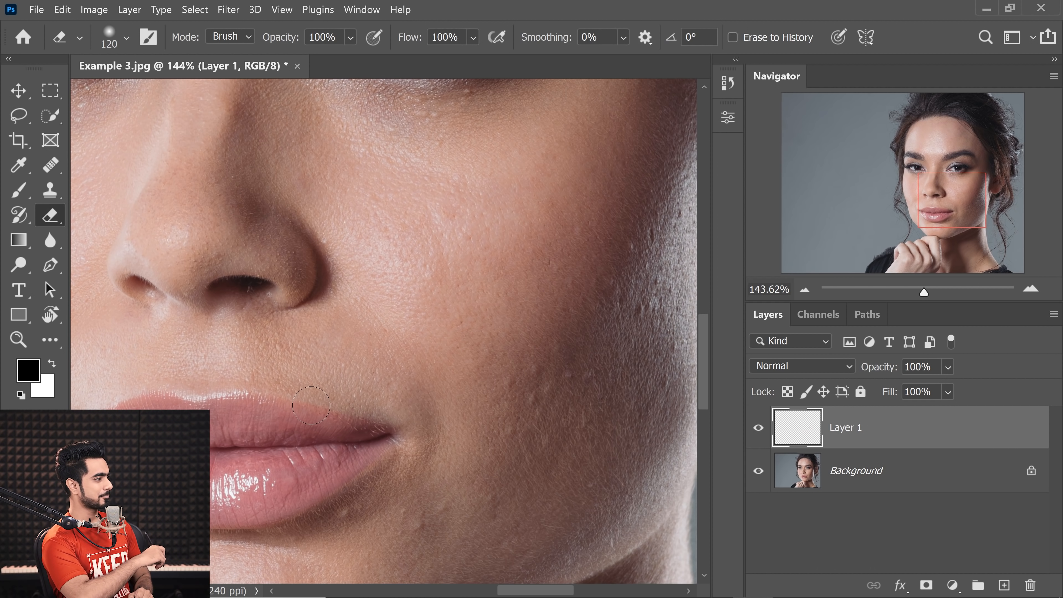
key(j)
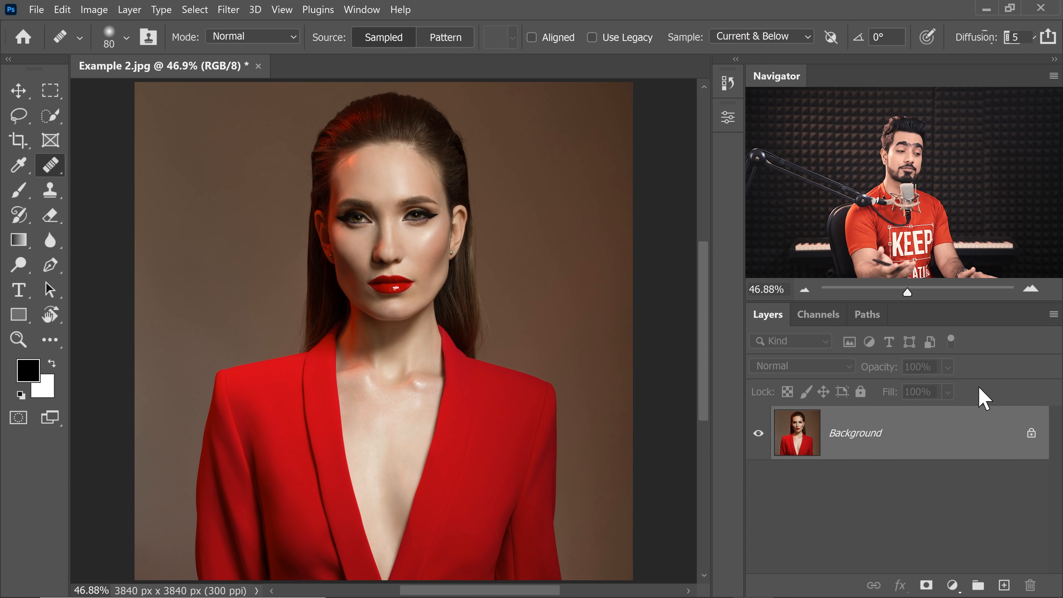
Step: Add a Color Lookup adjustment layer above the Background of Example 2.jpg using the LateSunset.3DL LUT
click(952, 585)
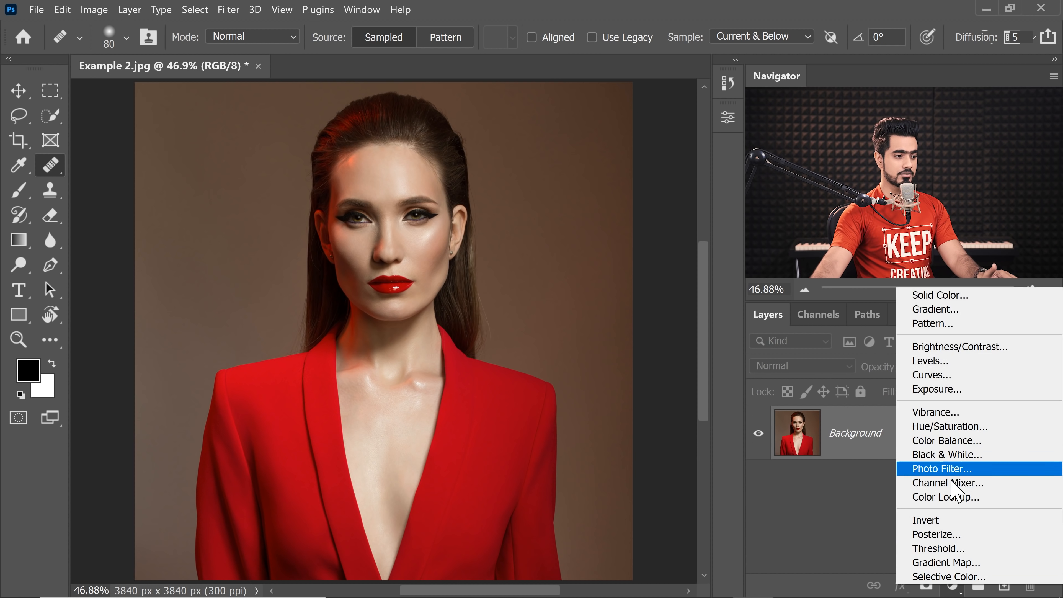
click(954, 498)
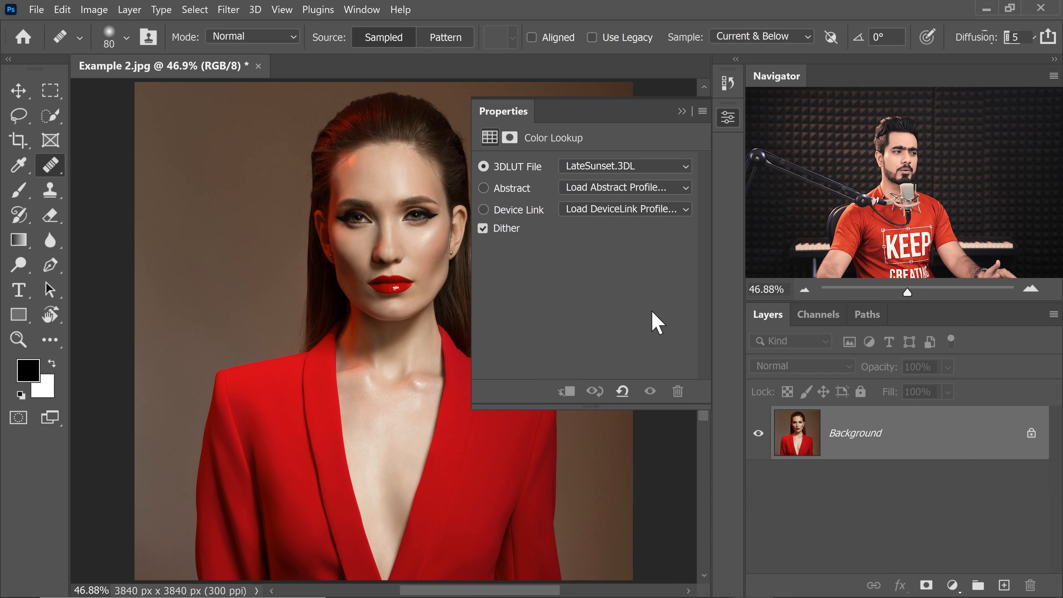
click(614, 169)
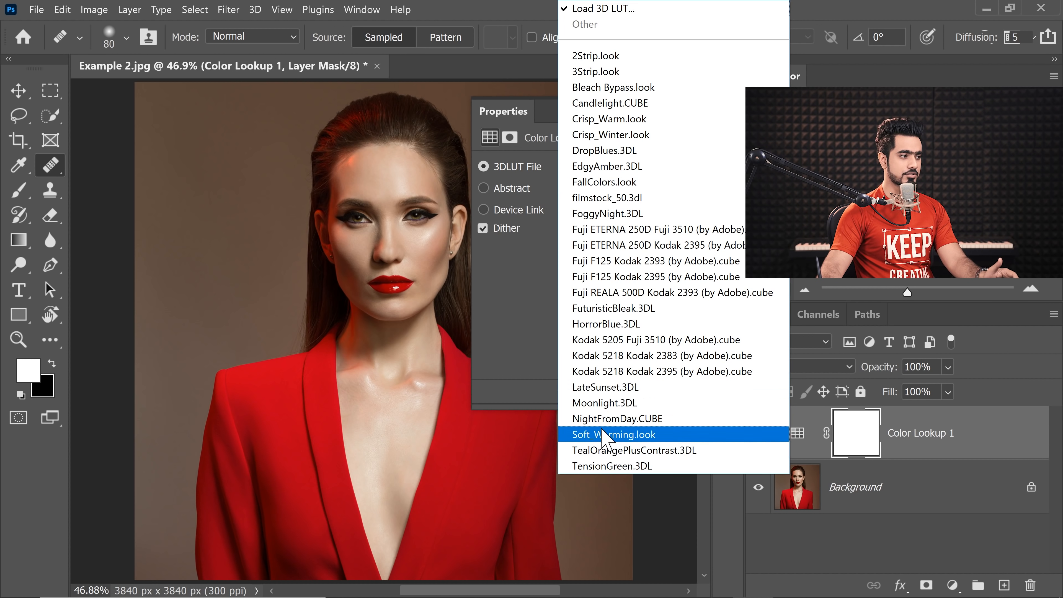
click(602, 419)
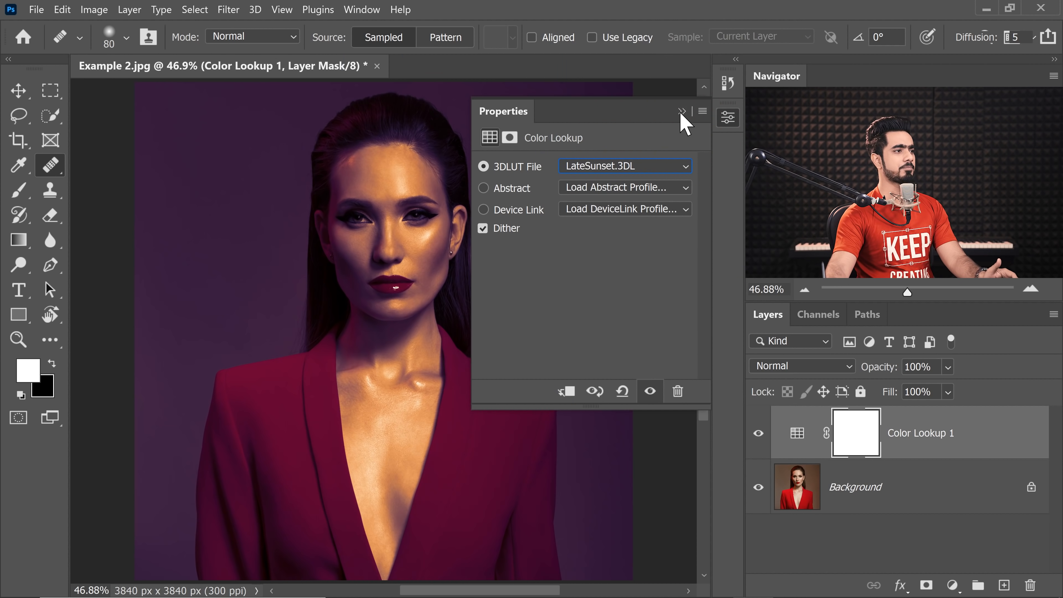
click(685, 107)
Step: Set the Color Lookup layer's blend mode to Luminosity and its opacity to 60%
click(792, 365)
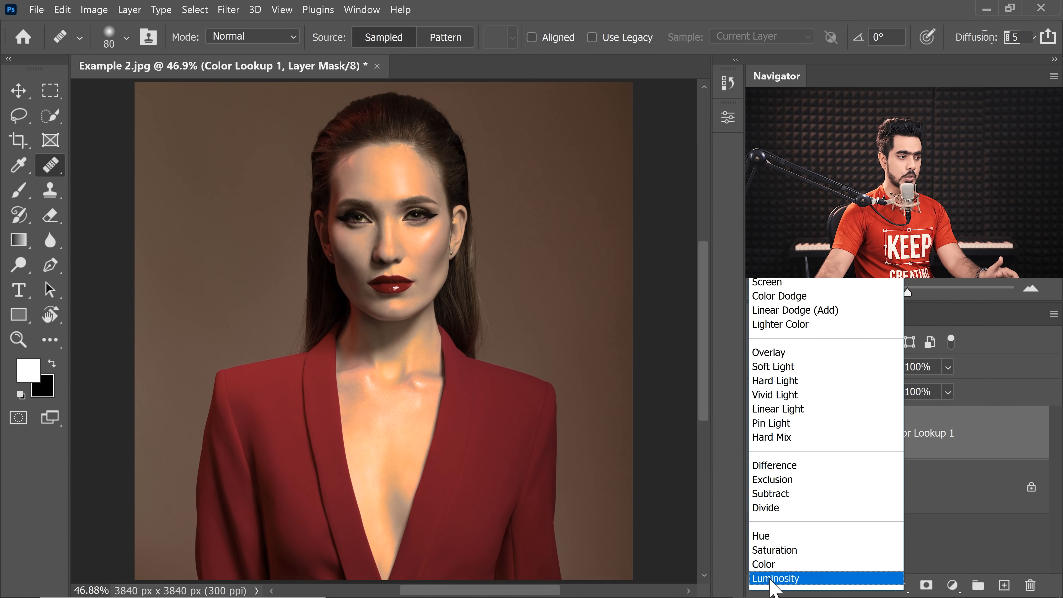
click(788, 575)
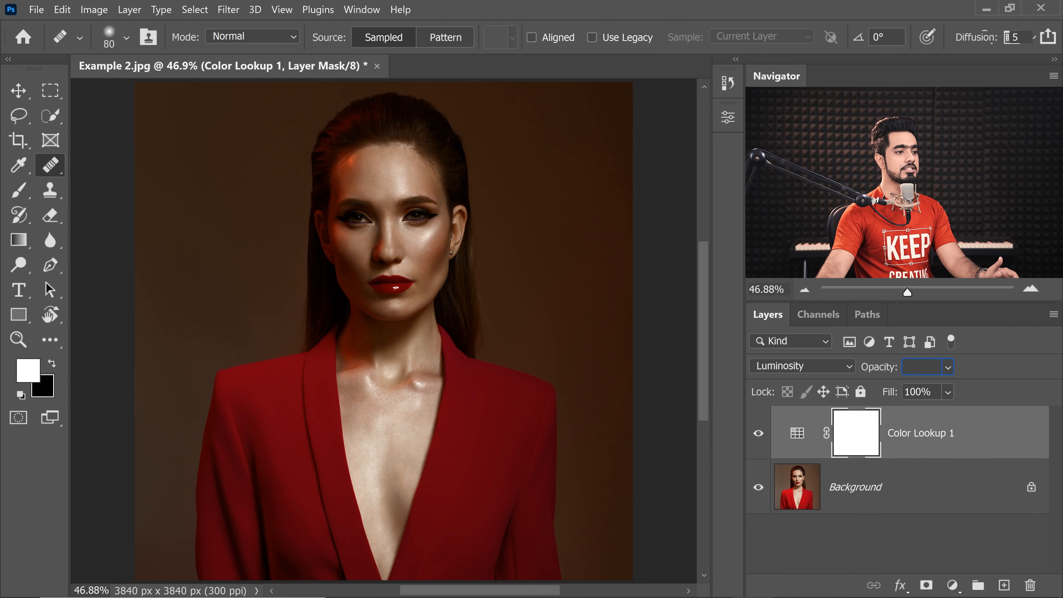
text(60)
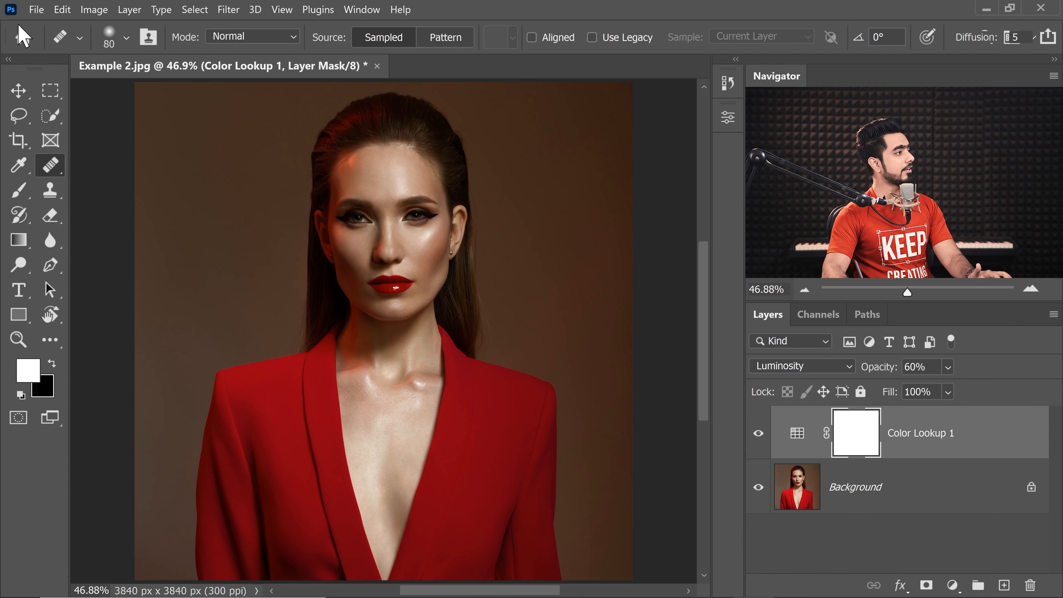
Step: Save the document as Example 2.psd in Photoshop format with layers in the Voice Command folder
click(37, 9)
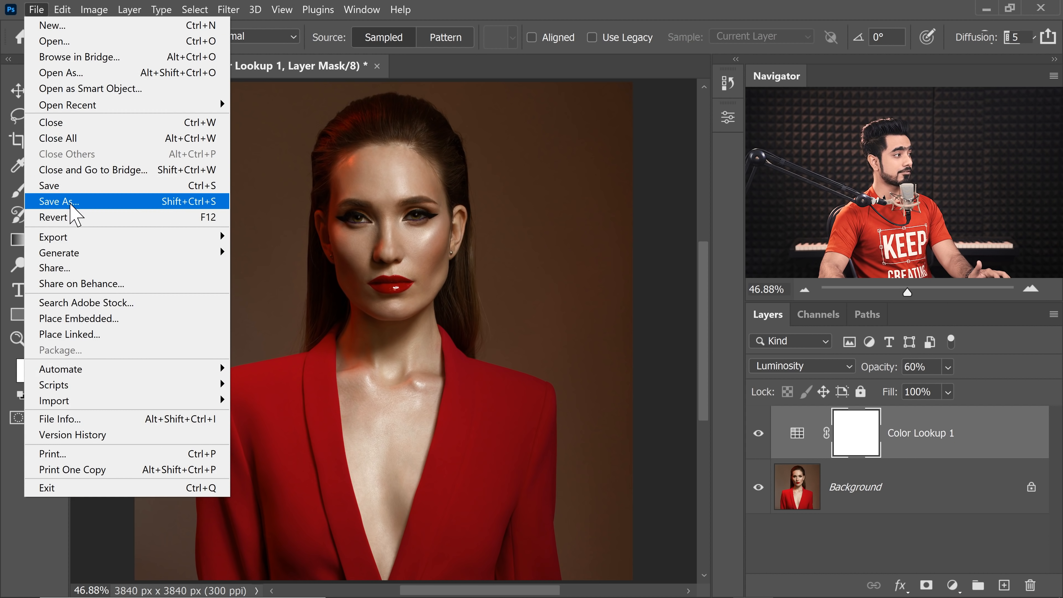
click(67, 202)
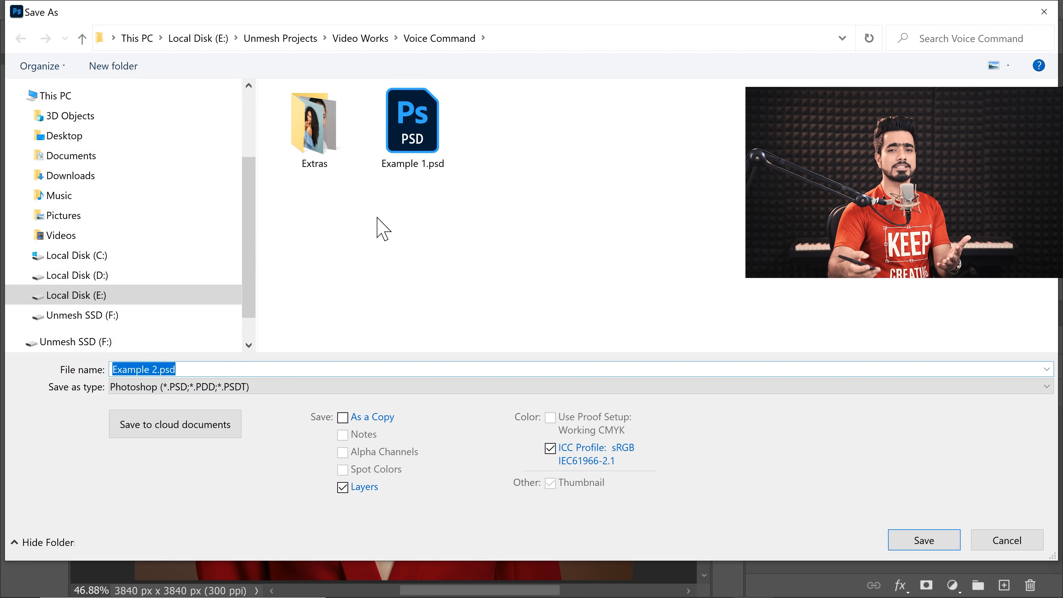
click(913, 545)
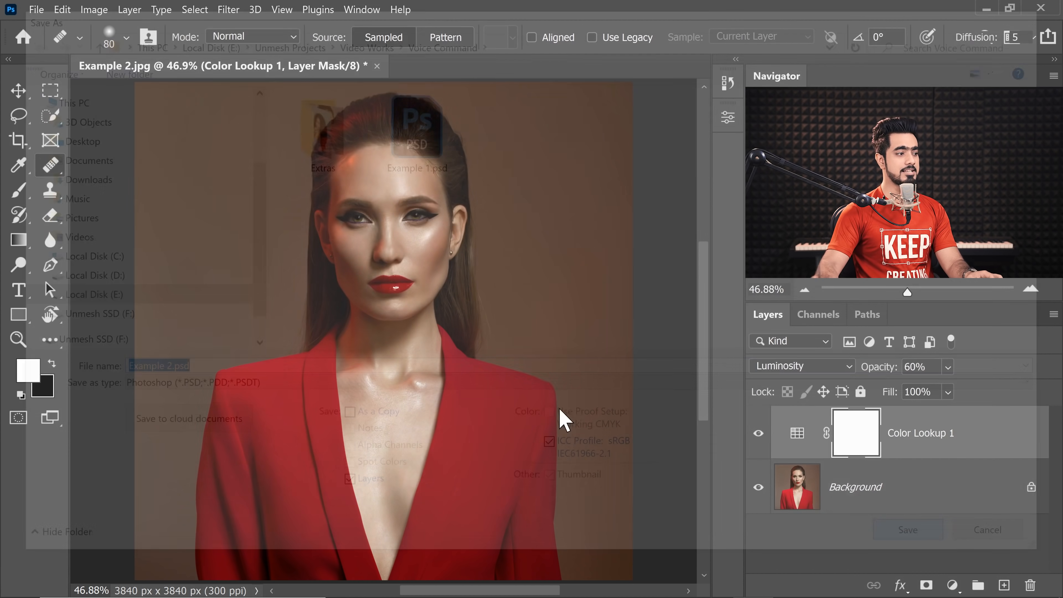
key(Return)
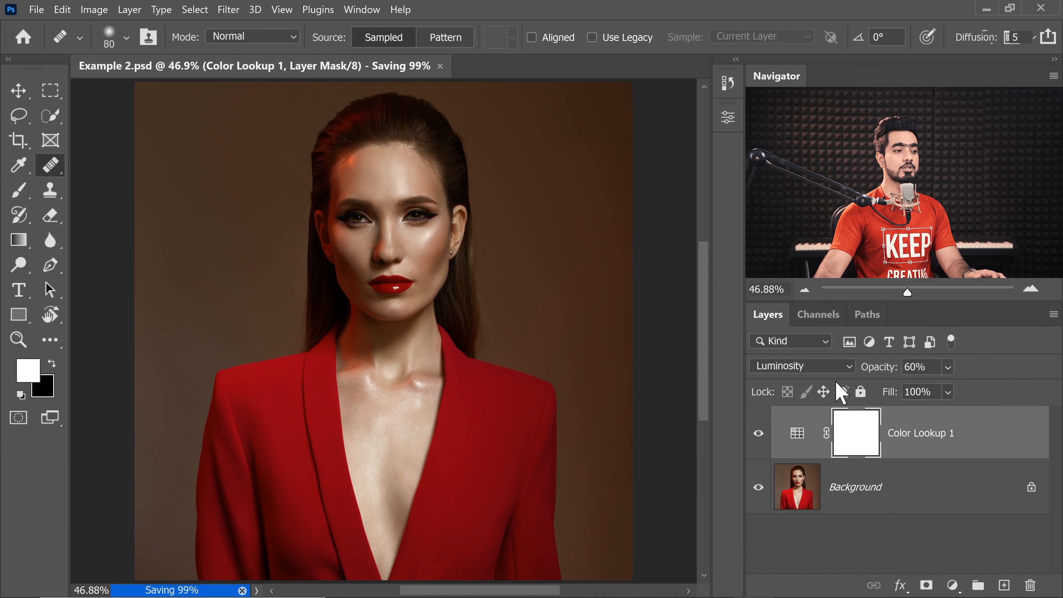
click(37, 9)
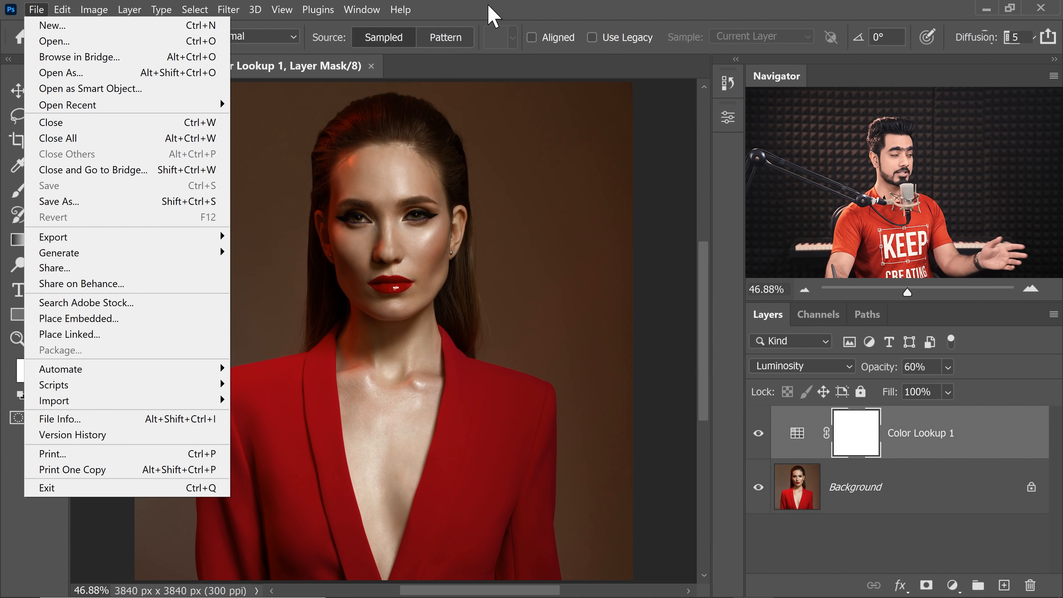
click(498, 12)
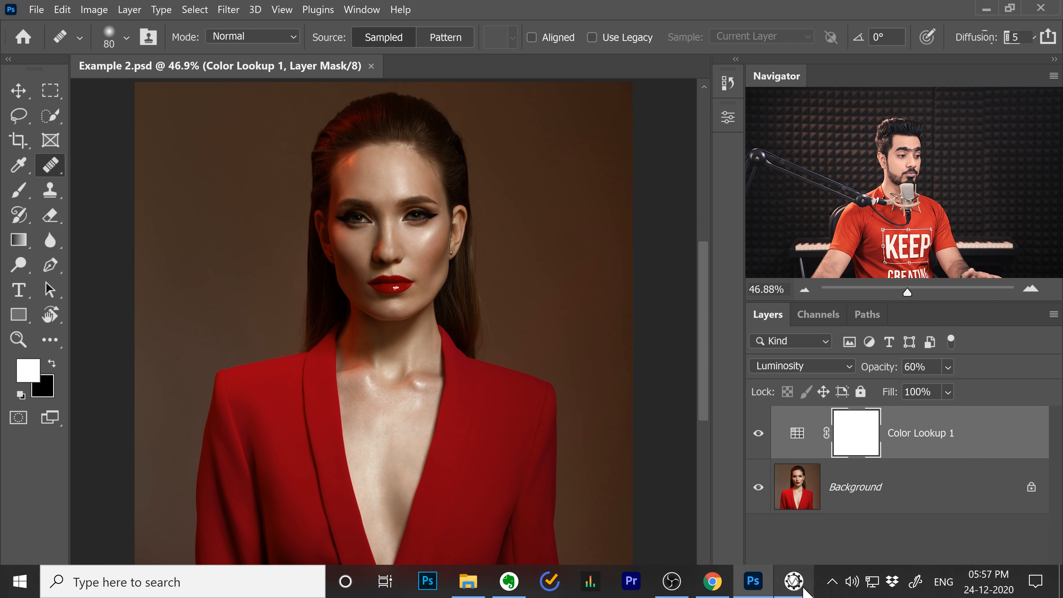
Step: Switch to VoiceAttack and add a "Save" spoken command to My Profile that presses and releases Left Ctrl+S
click(798, 582)
click(698, 240)
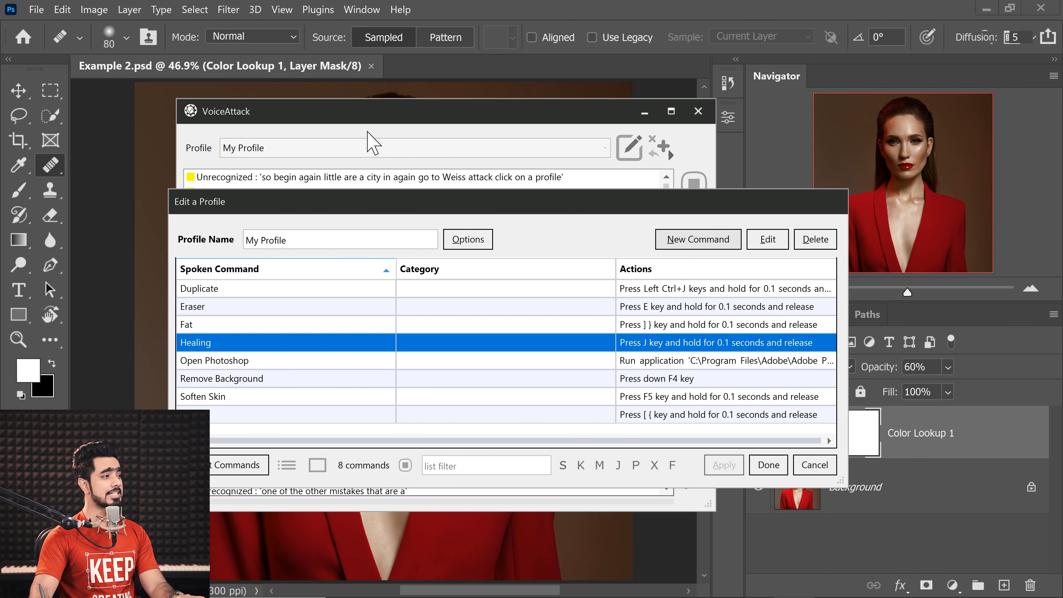
text(Save)
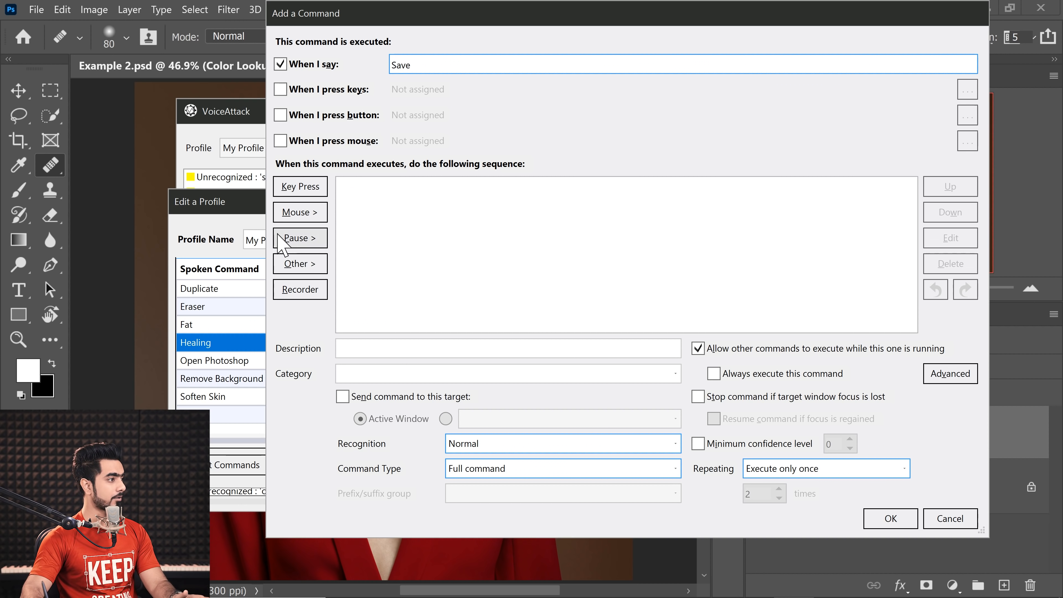
click(302, 187)
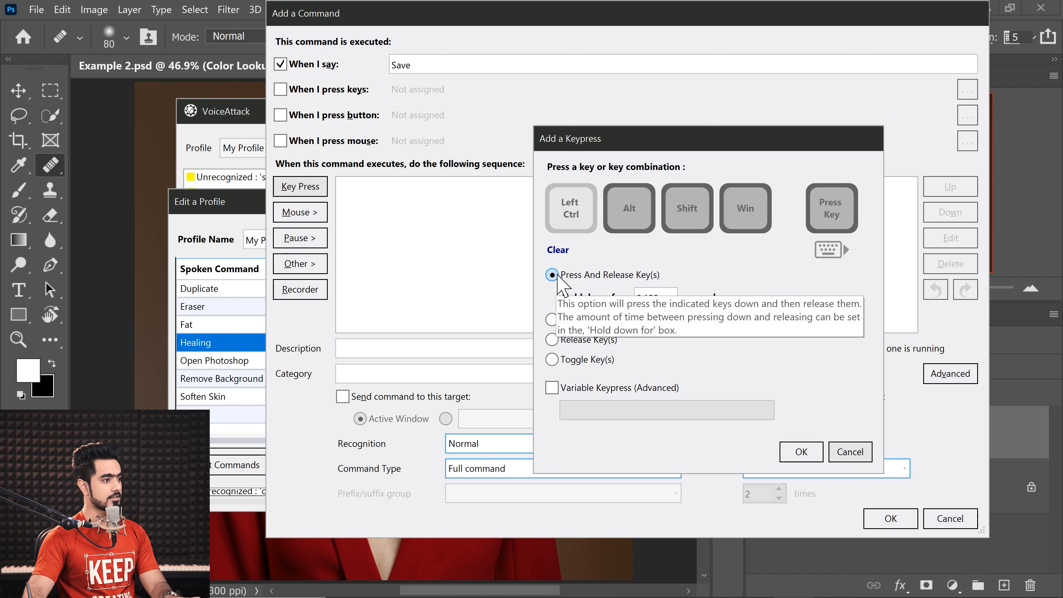
key(ctrl+s)
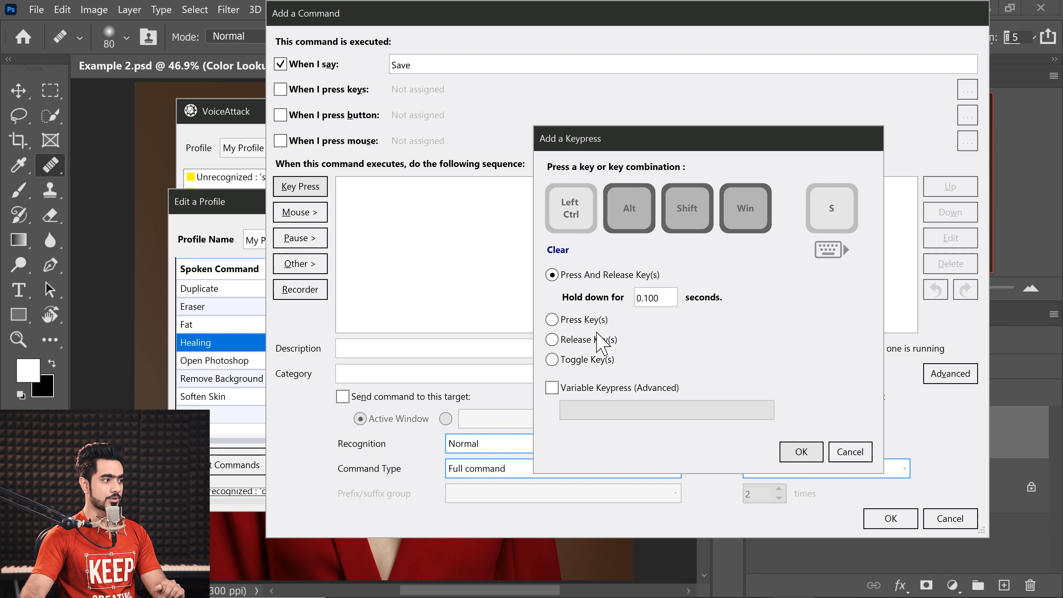
click(801, 452)
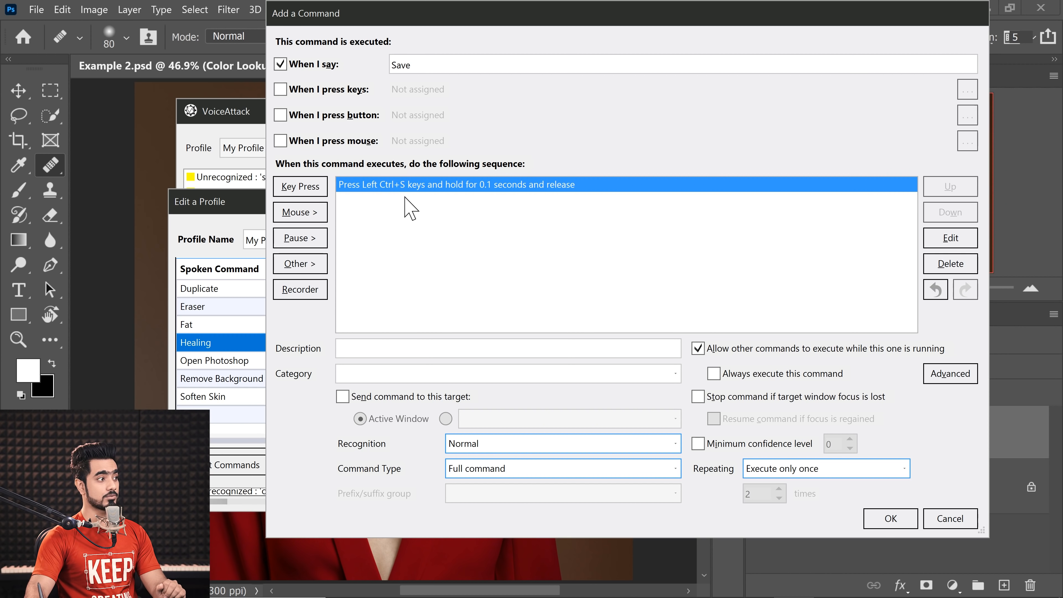
click(890, 518)
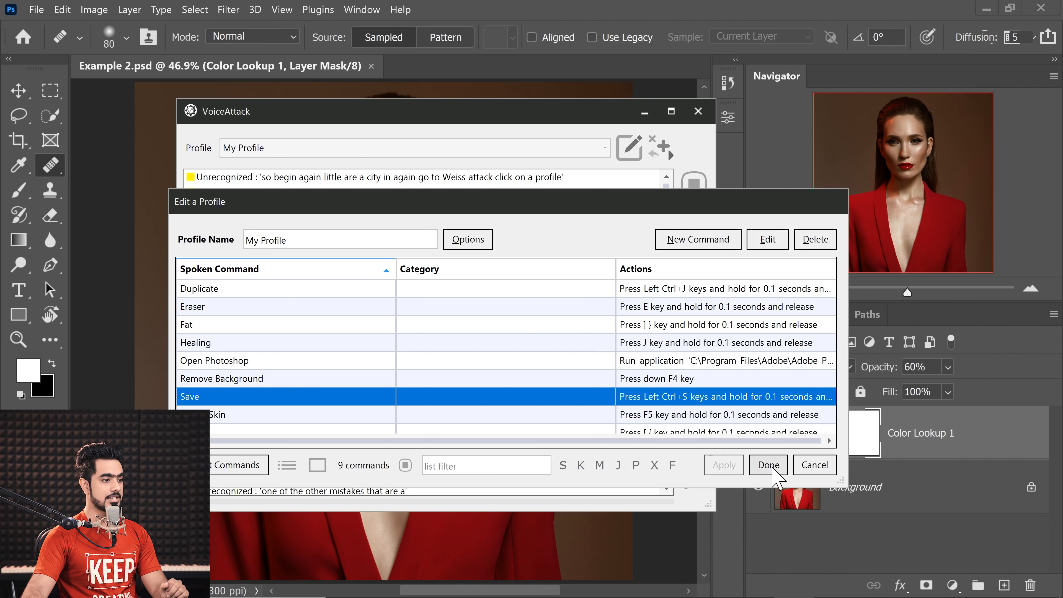
click(767, 465)
click(644, 112)
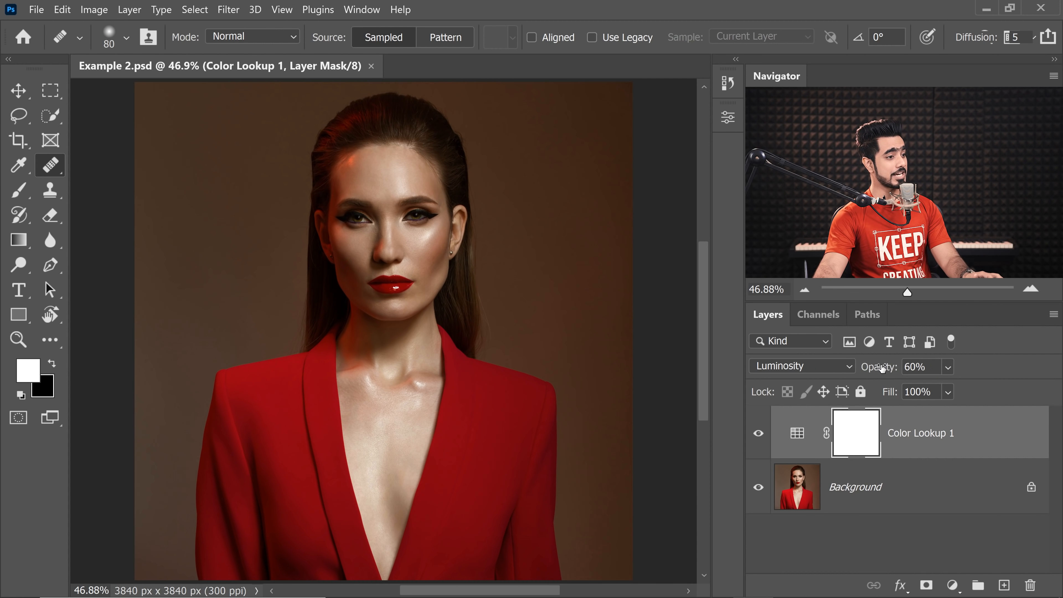
Step: Set the Color Lookup layer's opacity to 44% and add an empty layer above it in Example 2.psd
drag(880, 367, 854, 379)
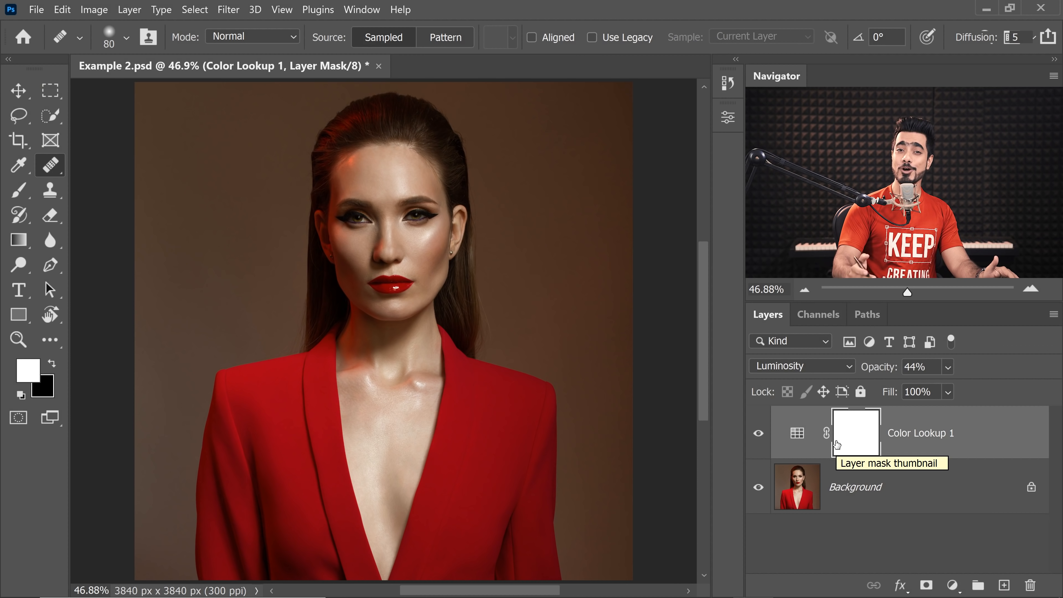
click(1003, 585)
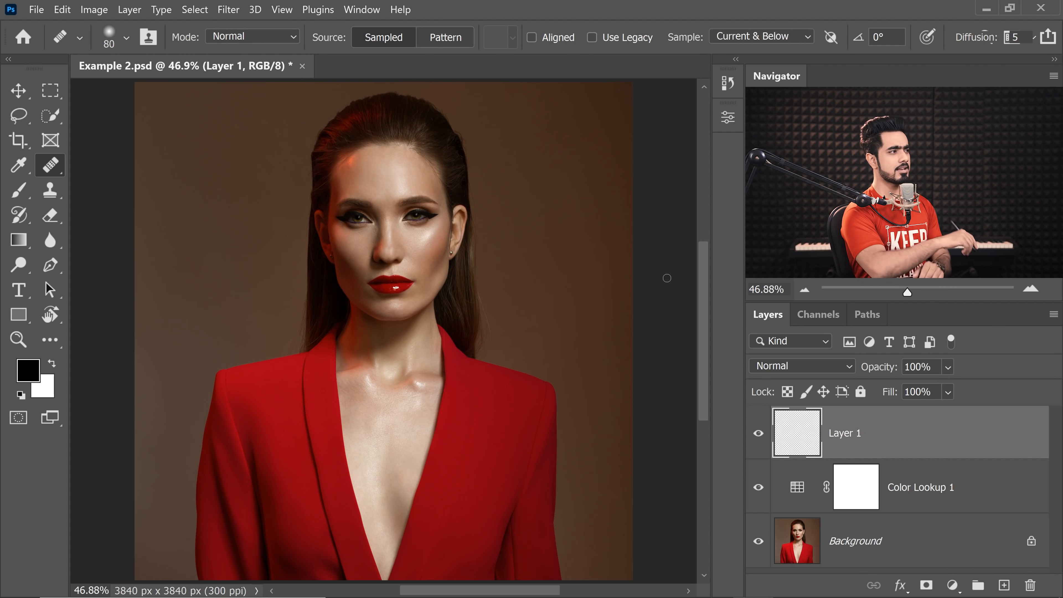
Step: Save Example 2.psd, and save it again after deleting the empty Layer 1
key(ctrl+s)
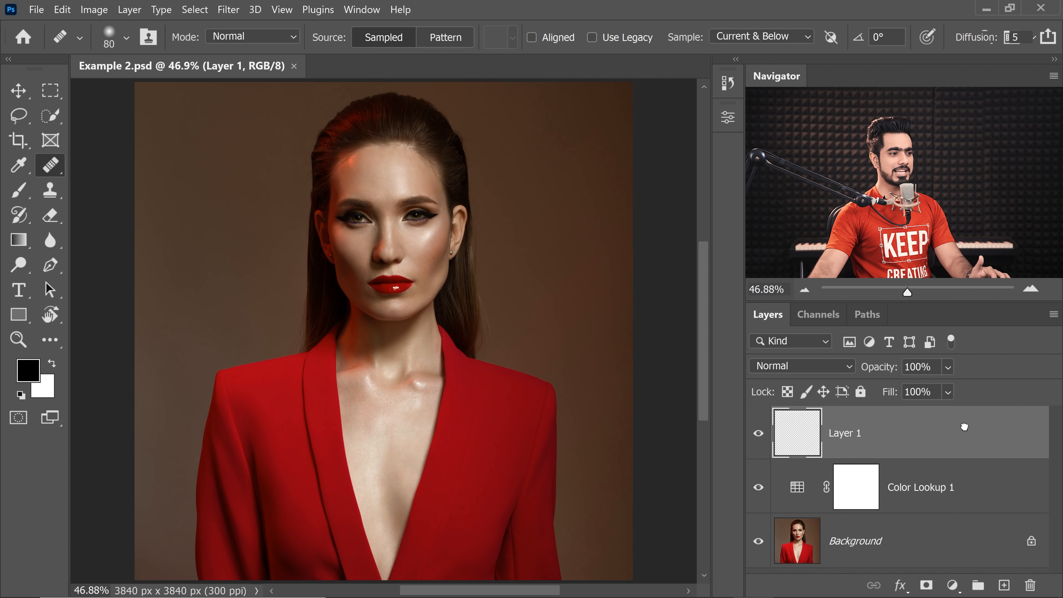
drag(964, 426, 1029, 585)
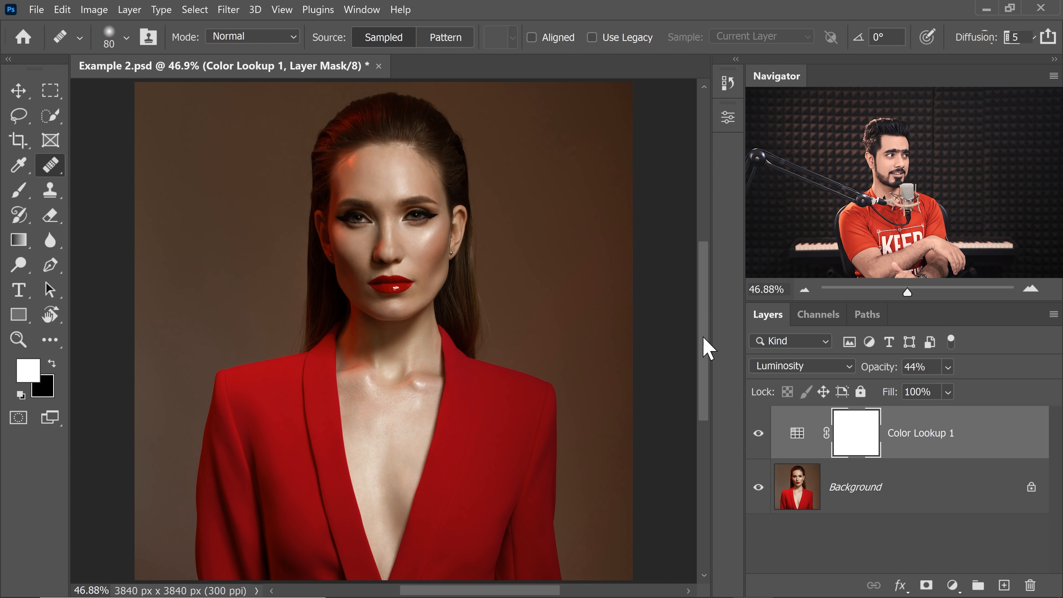
key(ctrl+s)
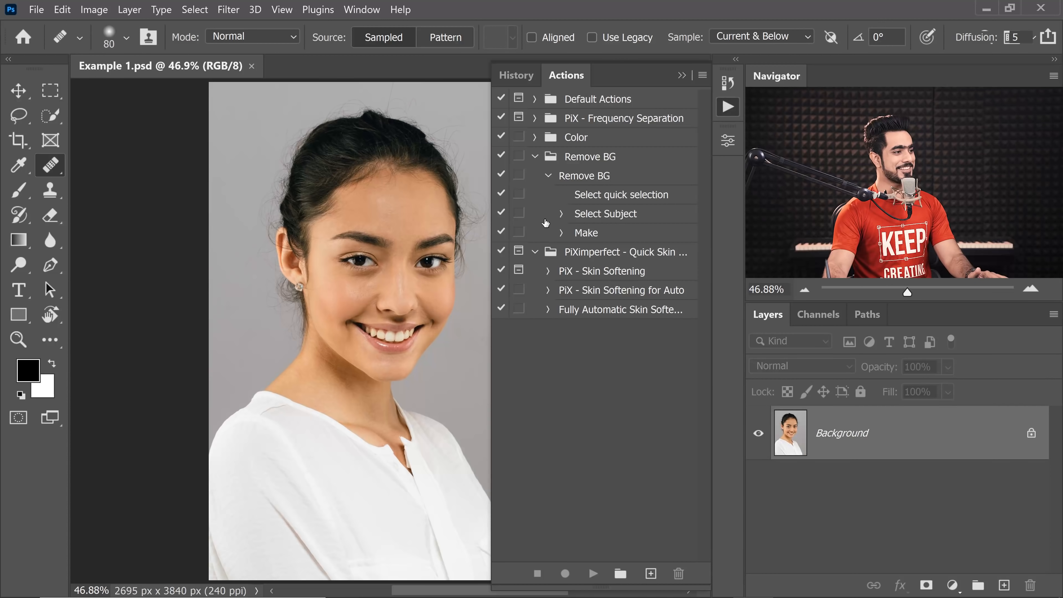
Step: Assign the F5 function key to the Fully Automatic Skin Softening action and accept the shortcut override
click(535, 157)
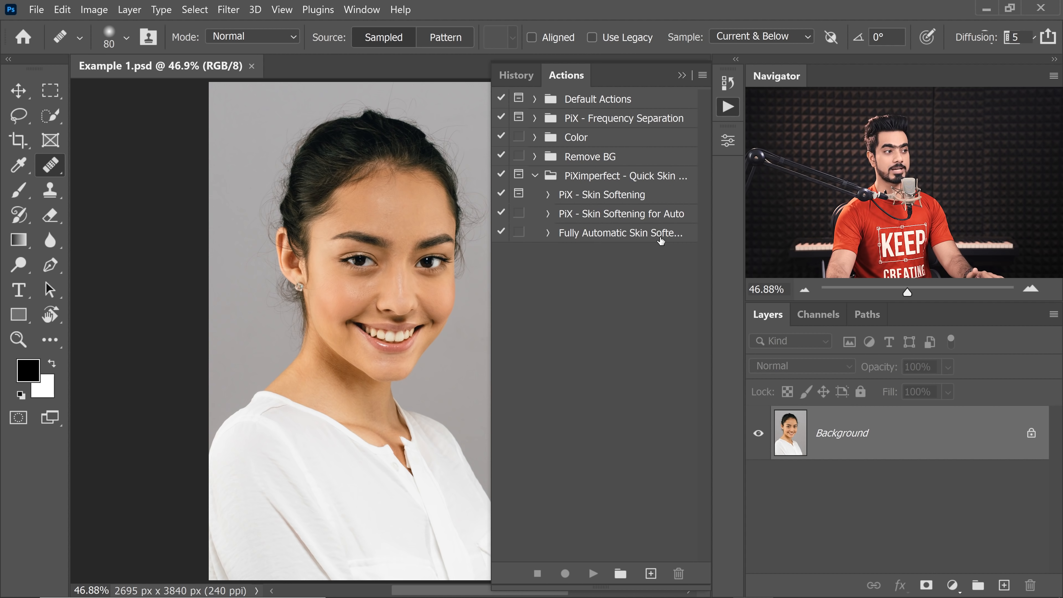
drag(486, 271, 426, 278)
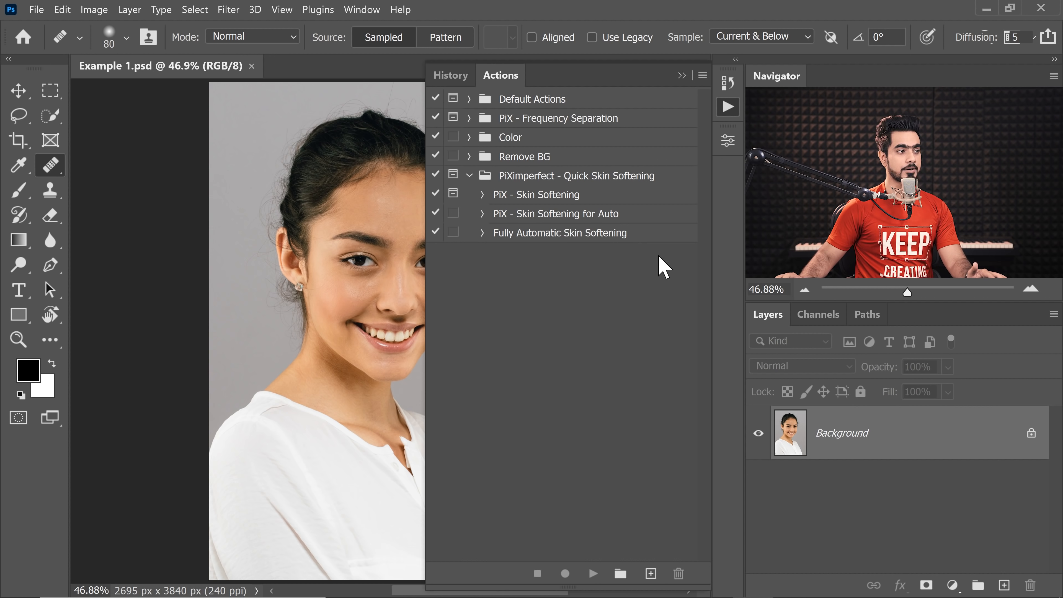
double_click(658, 237)
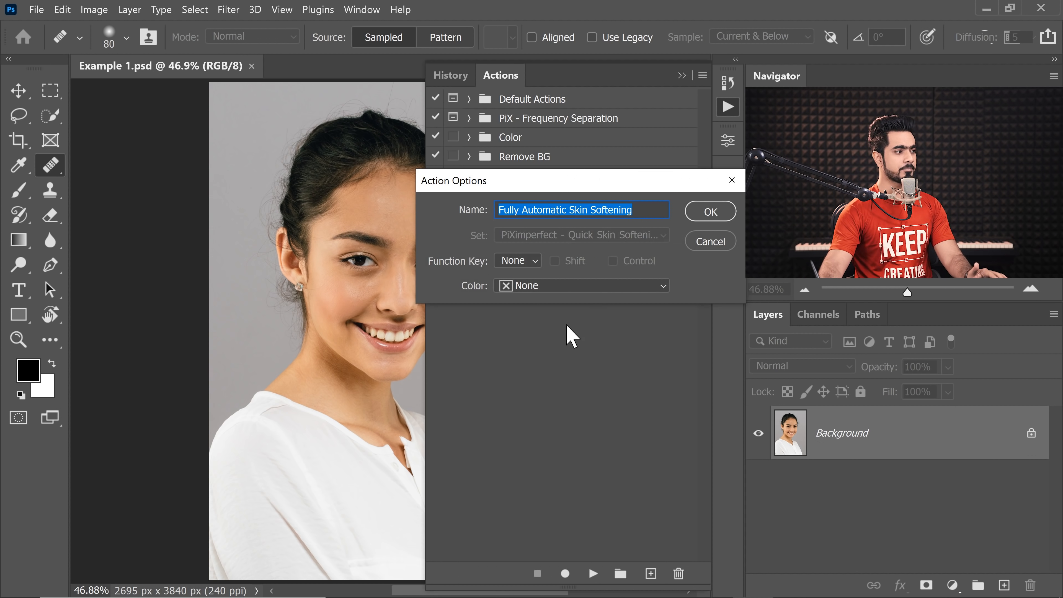
click(528, 259)
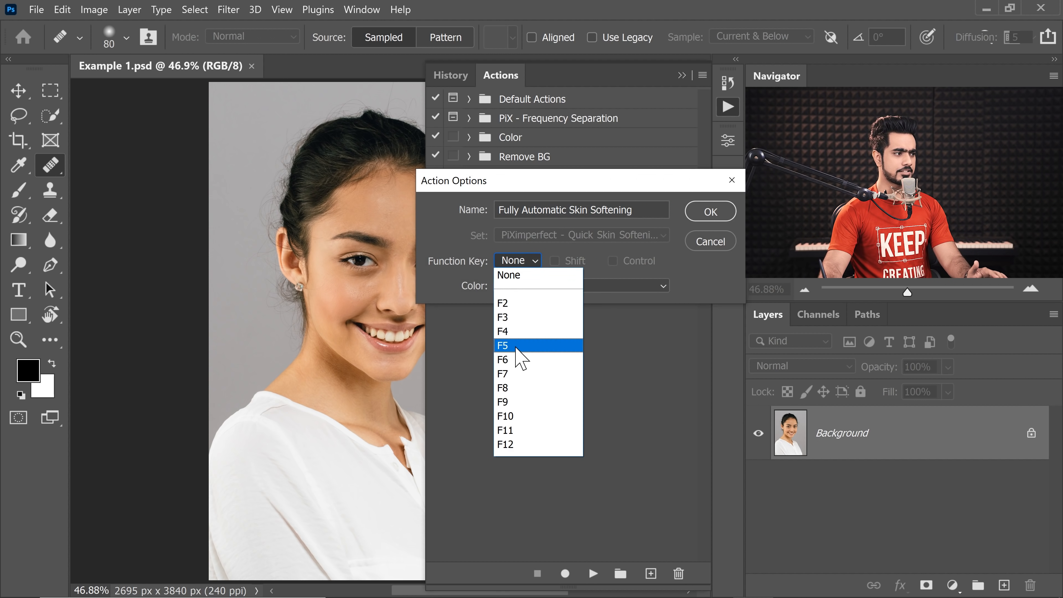
click(517, 363)
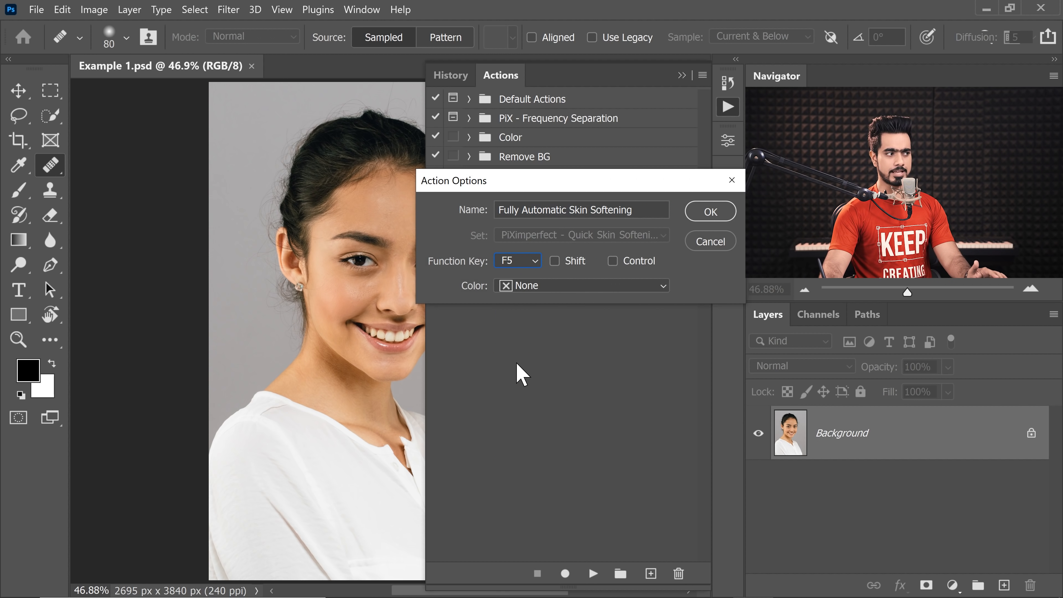
click(711, 212)
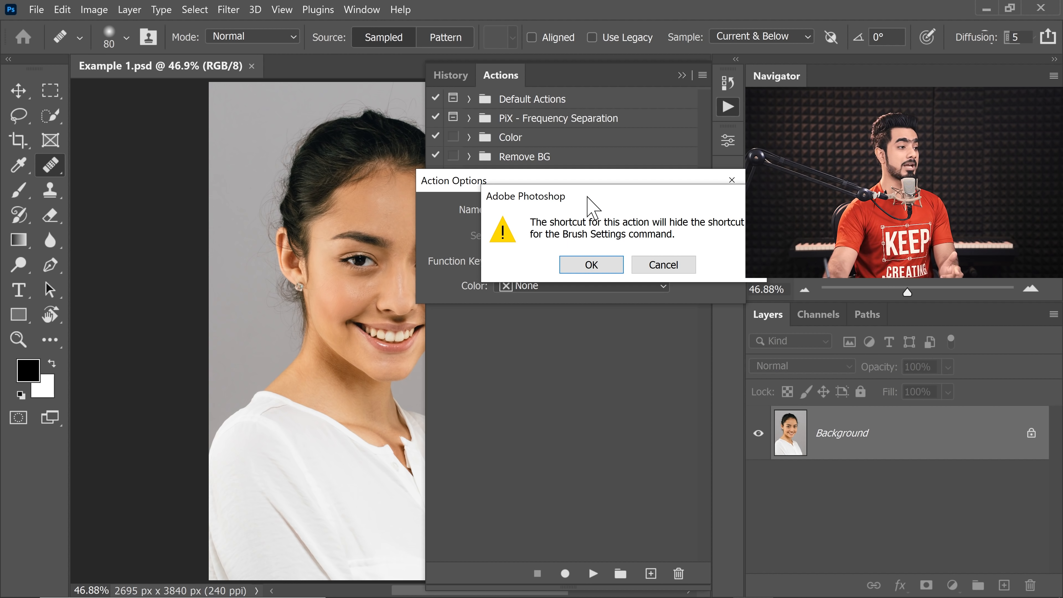
click(598, 268)
click(682, 75)
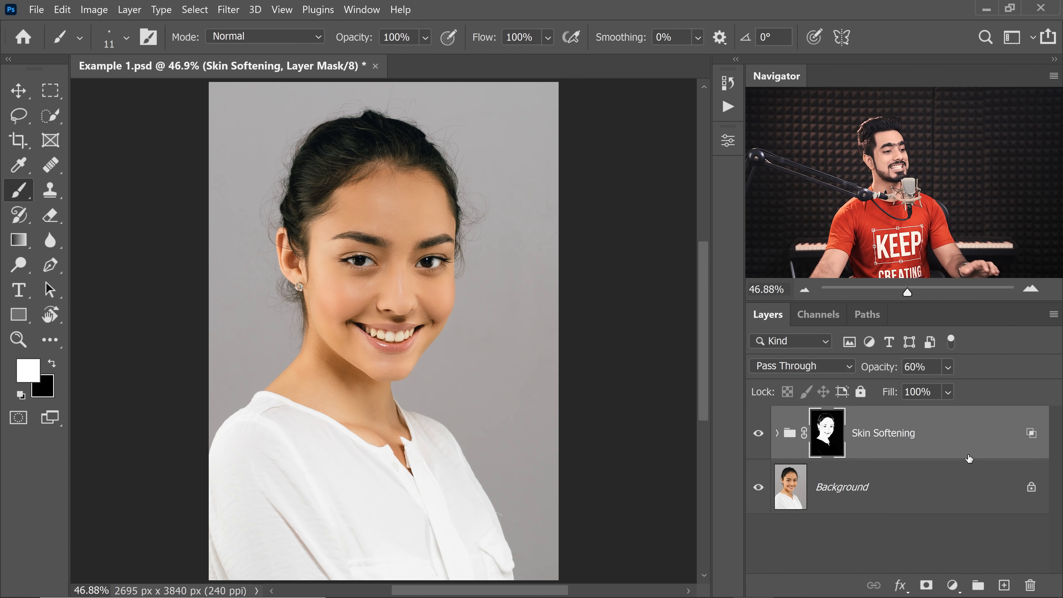
Step: Delete the Skin Softening group from Example 1.psd and assign the F4 function key to the Remove BG action
drag(789, 421, 1029, 585)
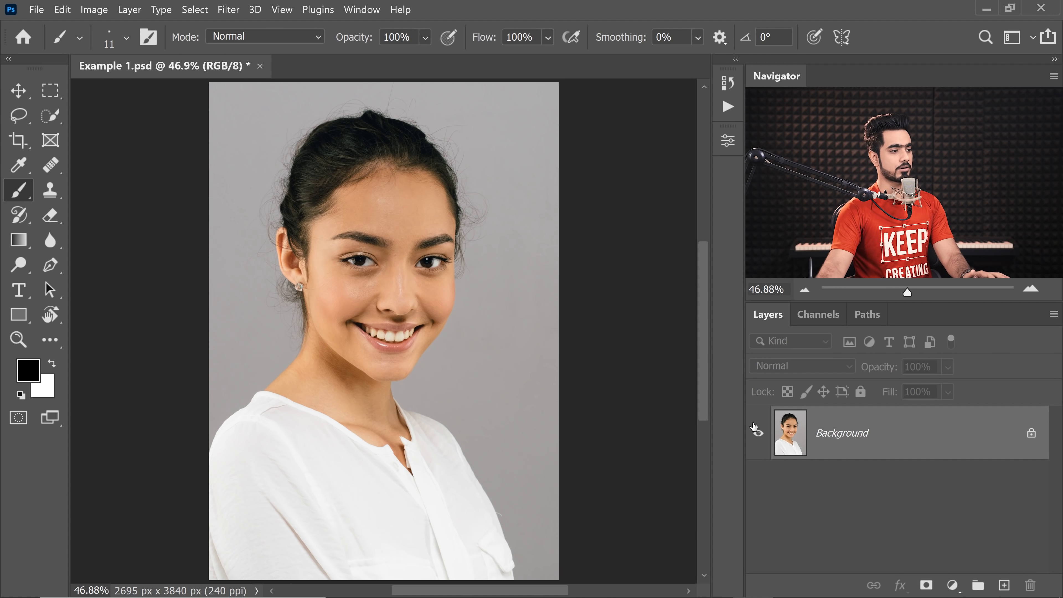
click(728, 106)
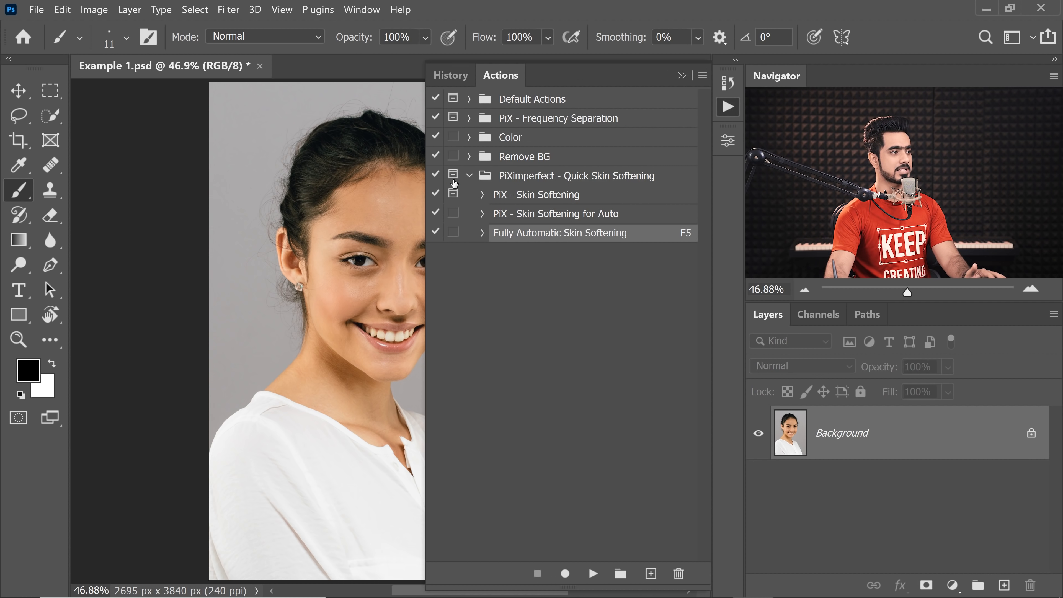
click(469, 175)
click(469, 156)
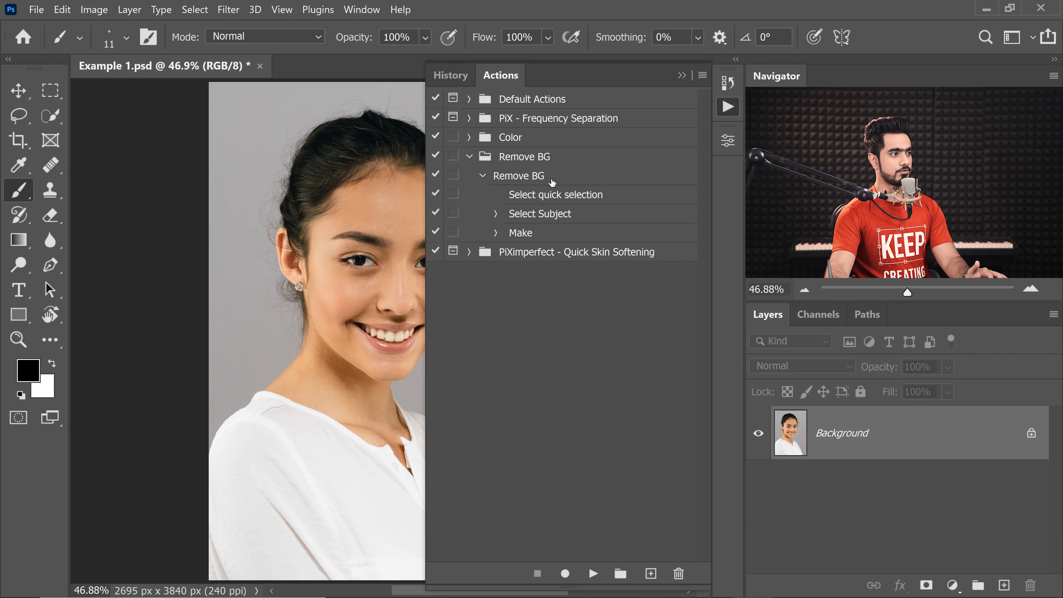
click(515, 182)
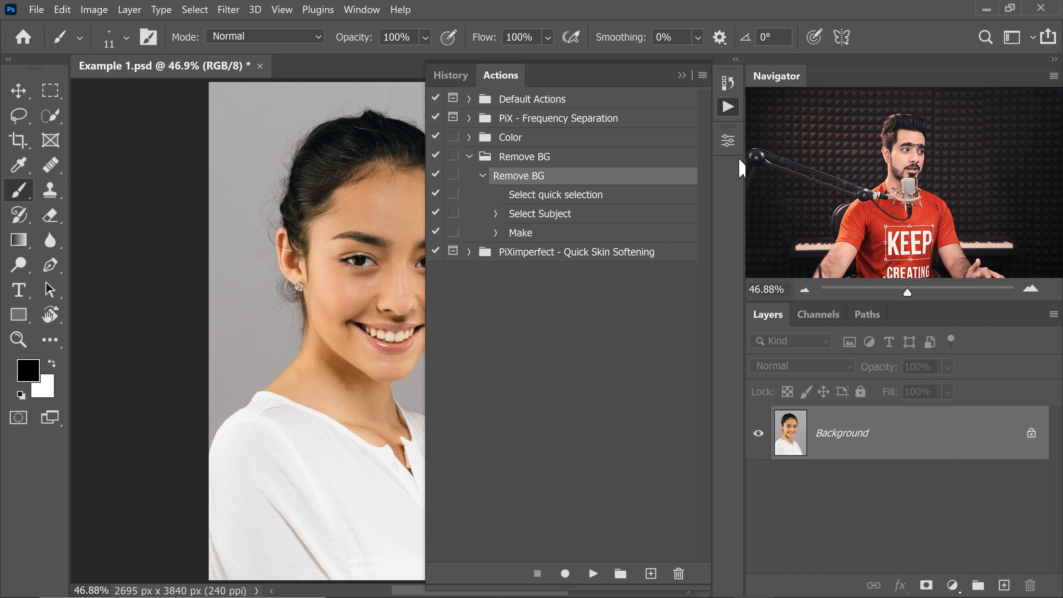
double_click(669, 179)
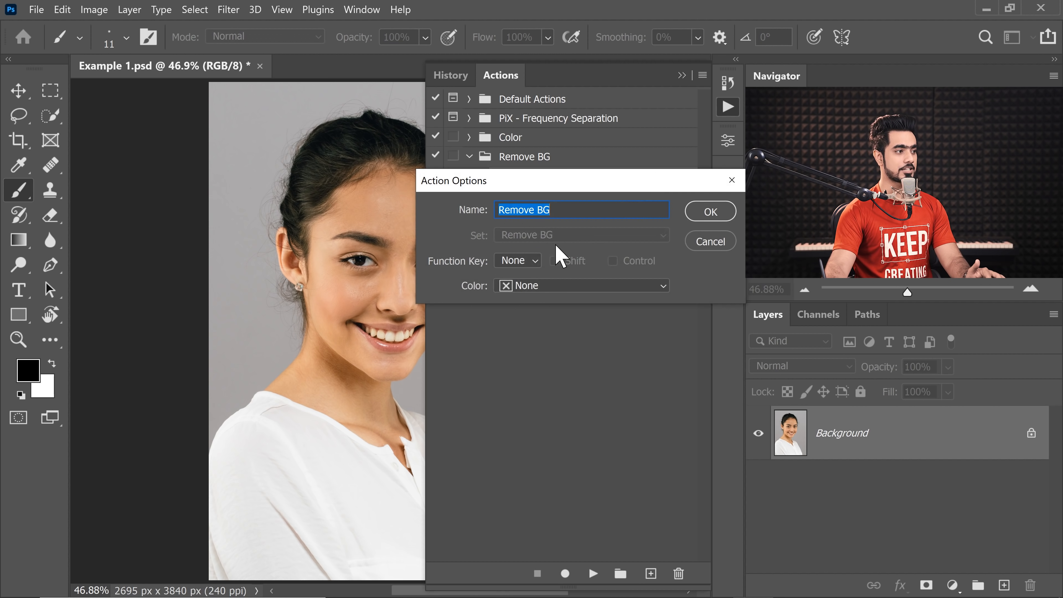
click(522, 259)
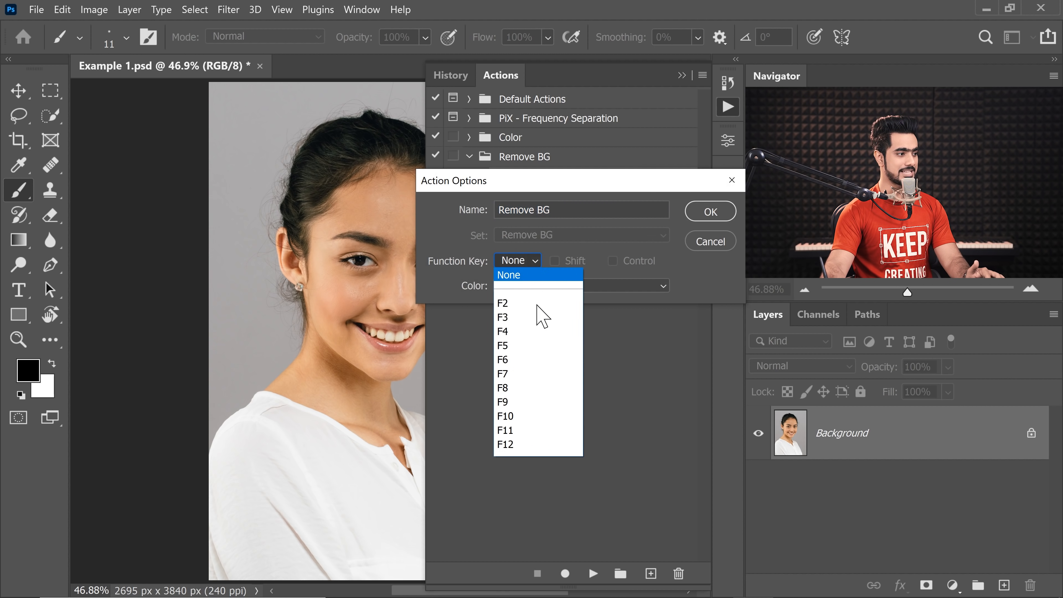
click(519, 346)
click(704, 214)
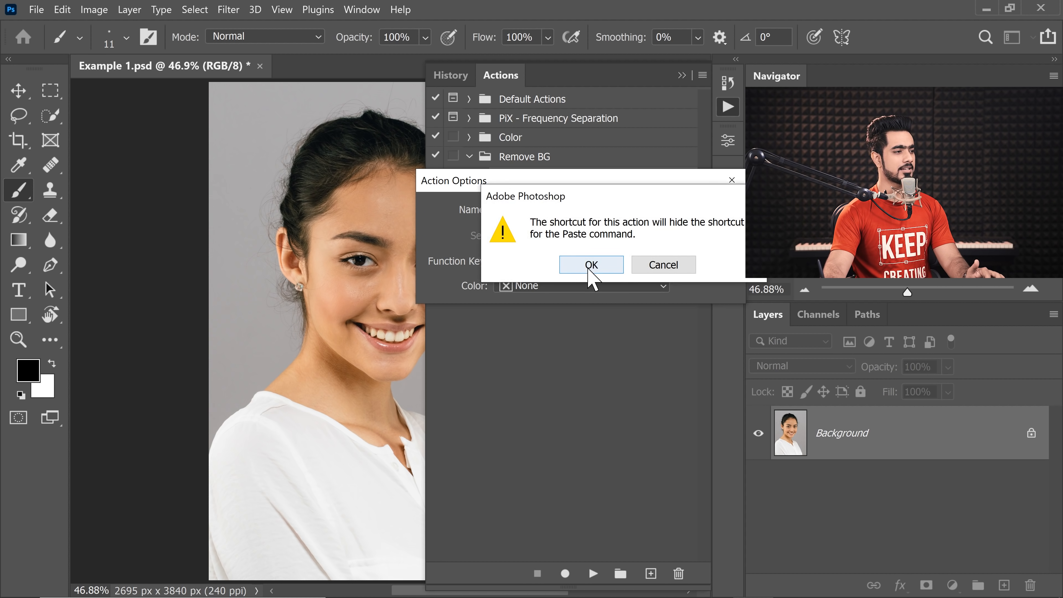
click(587, 268)
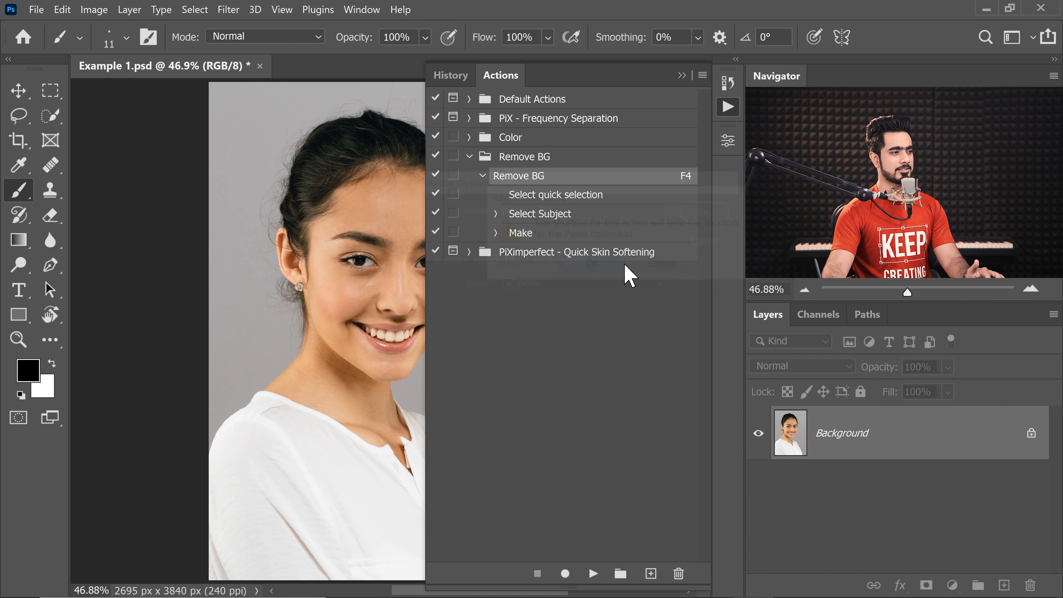
click(681, 76)
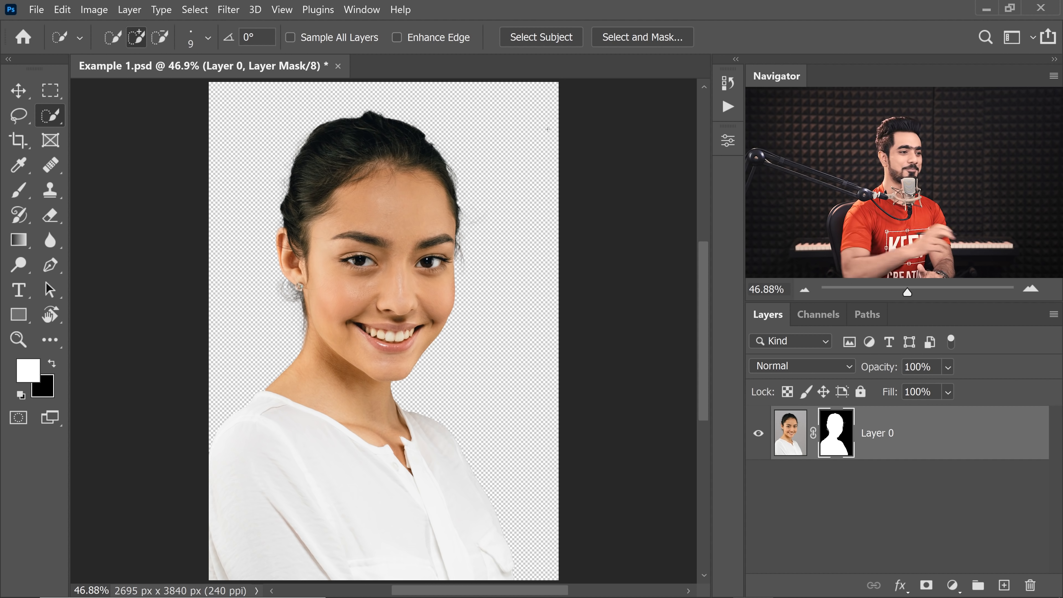
Step: Add a white (ffffff) Solid Color fill layer and place it below the masked Layer 0
click(952, 585)
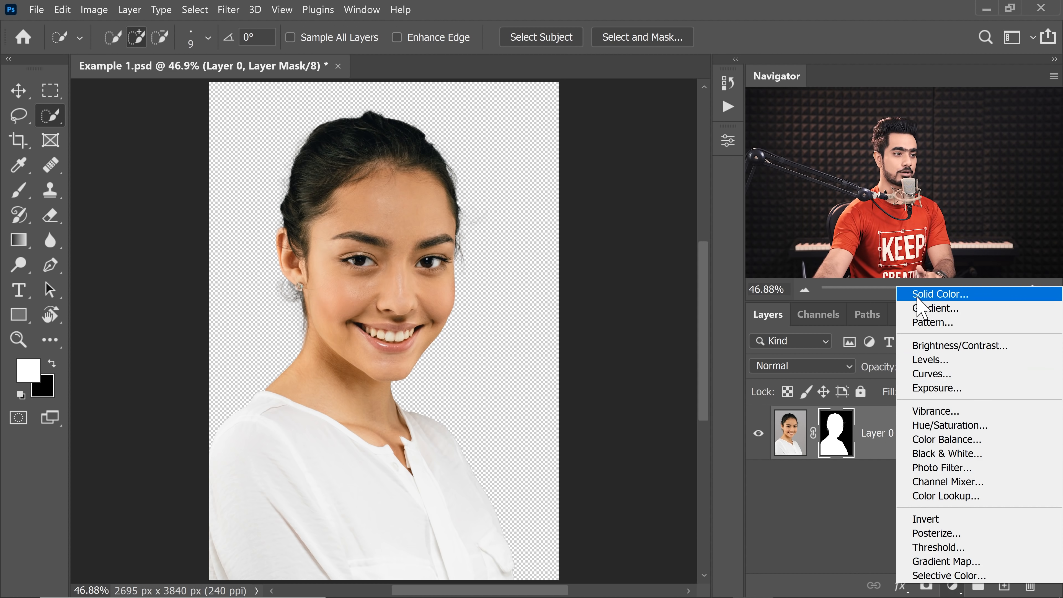
click(933, 294)
text(ffffff)
key(Return)
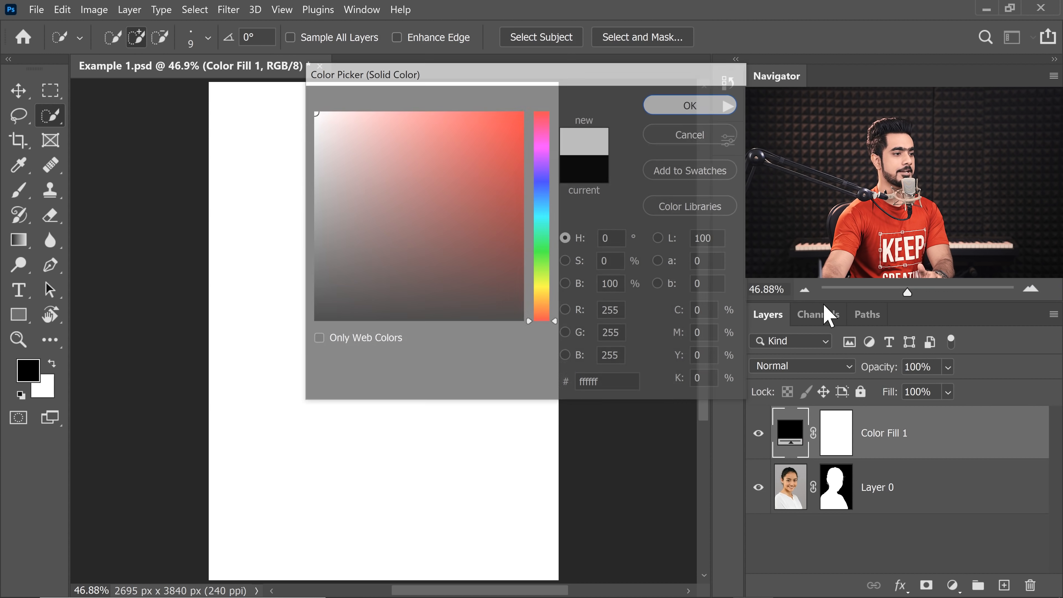
drag(936, 423, 894, 514)
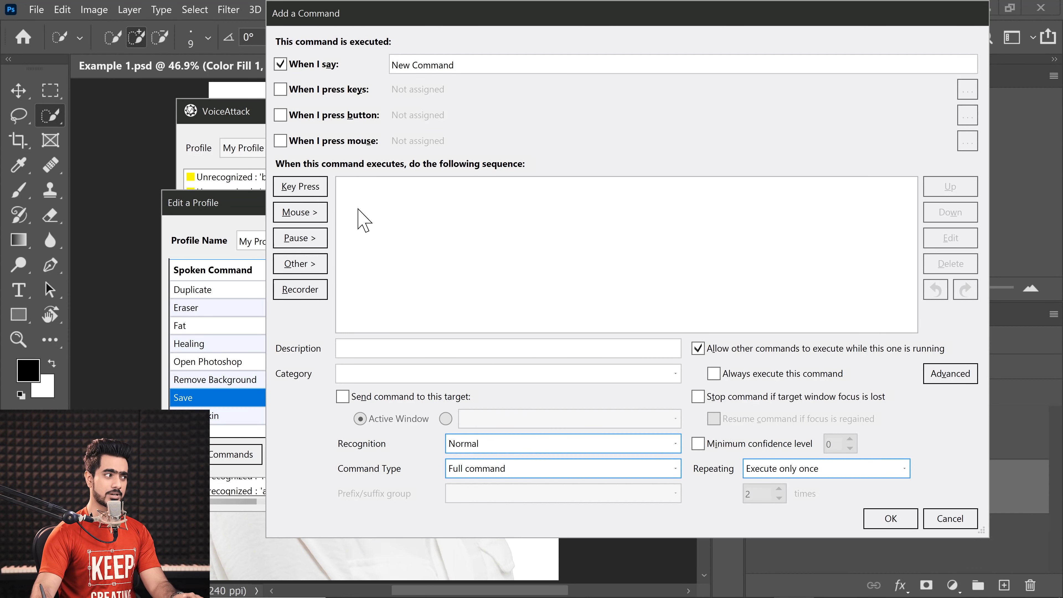
click(300, 263)
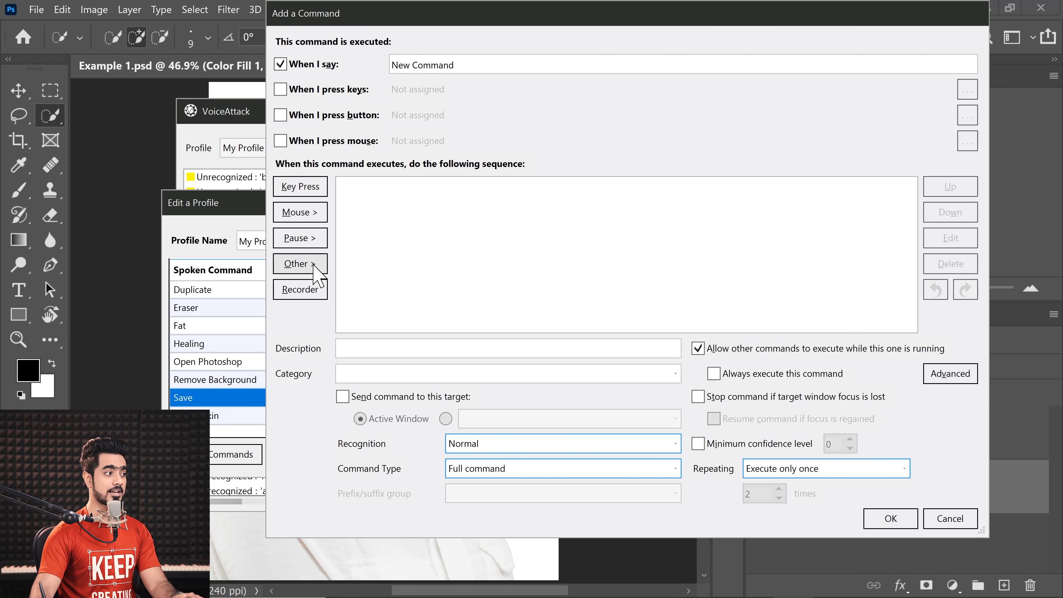
mouse_move(360, 283)
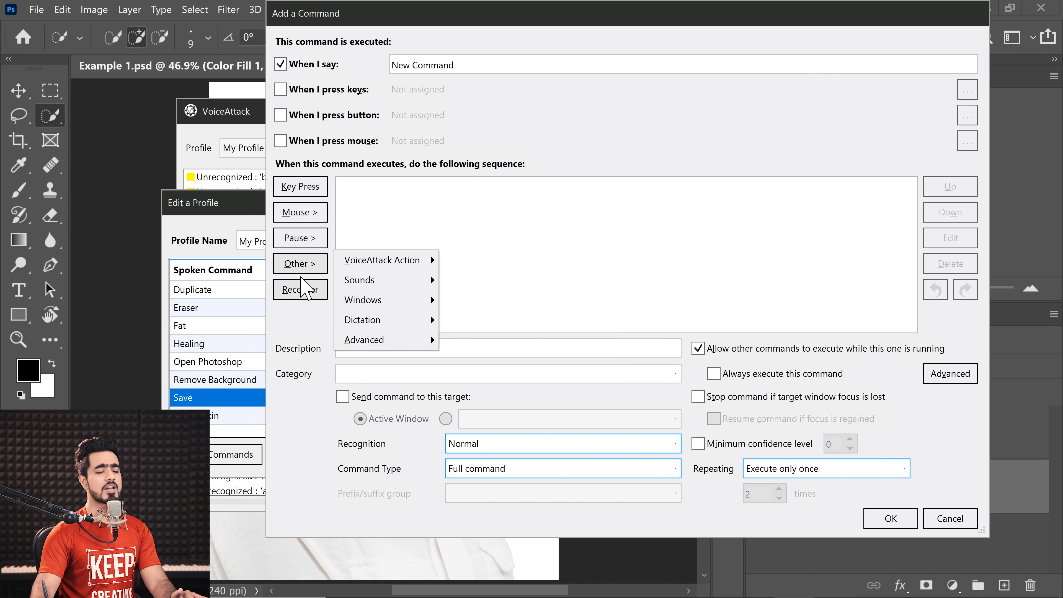
click(299, 320)
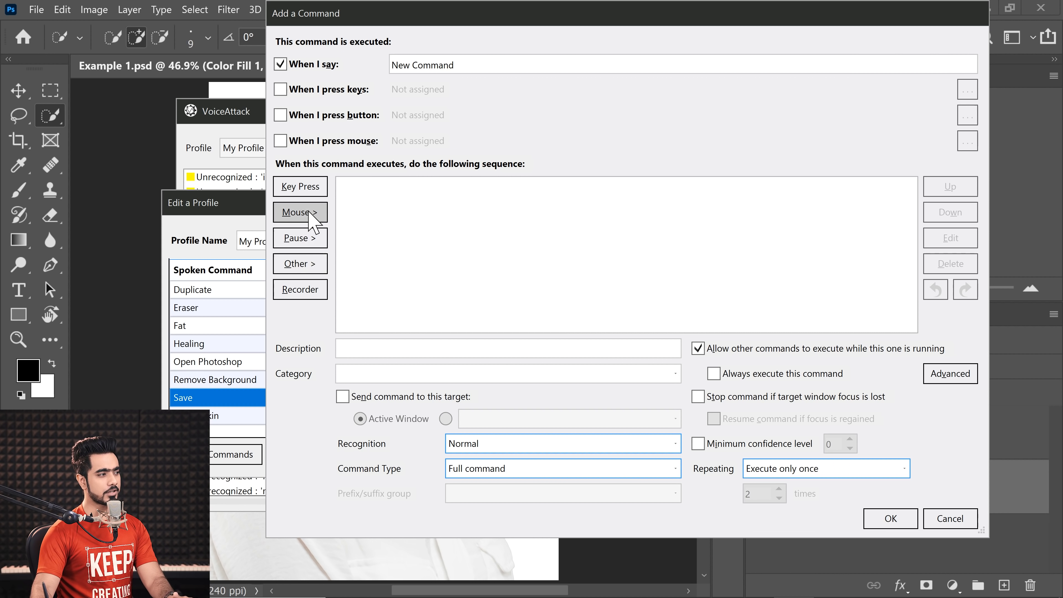
Step: Add a mouse move action to the new voice command that moves the cursor 100 pixels left from its current position
click(311, 219)
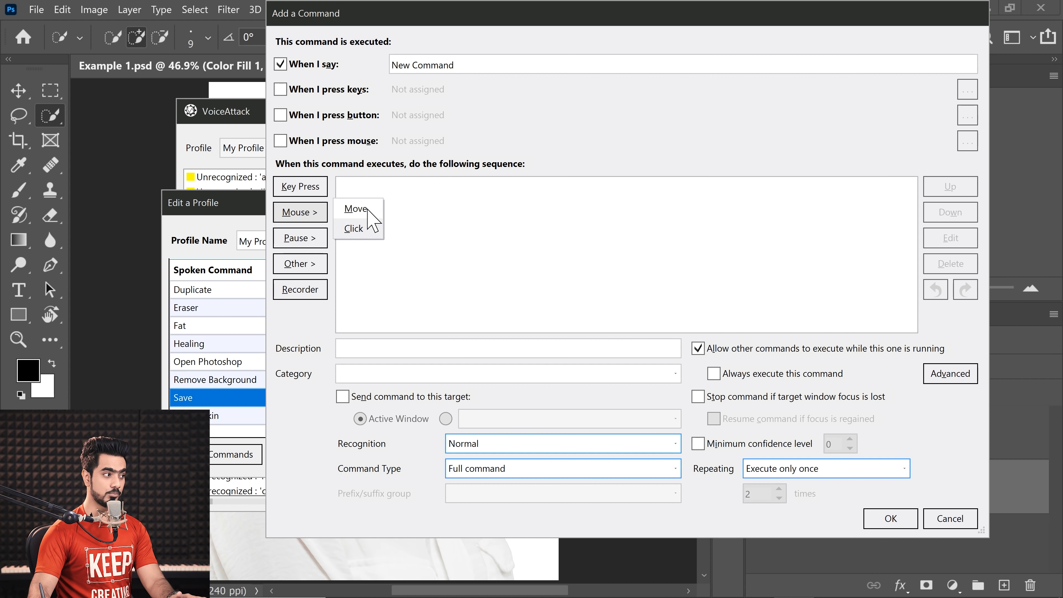
click(362, 209)
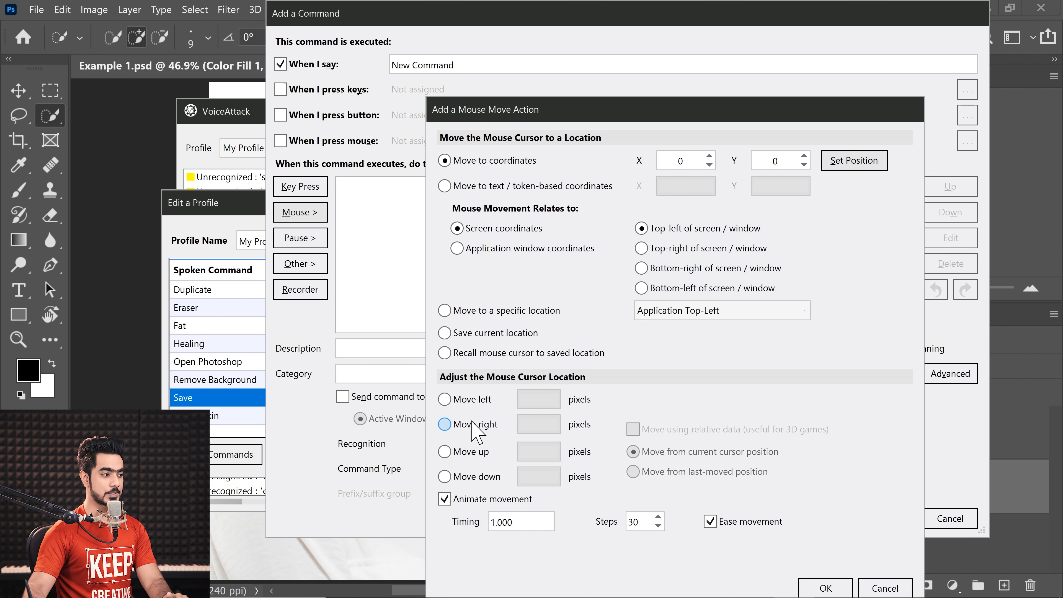
click(445, 400)
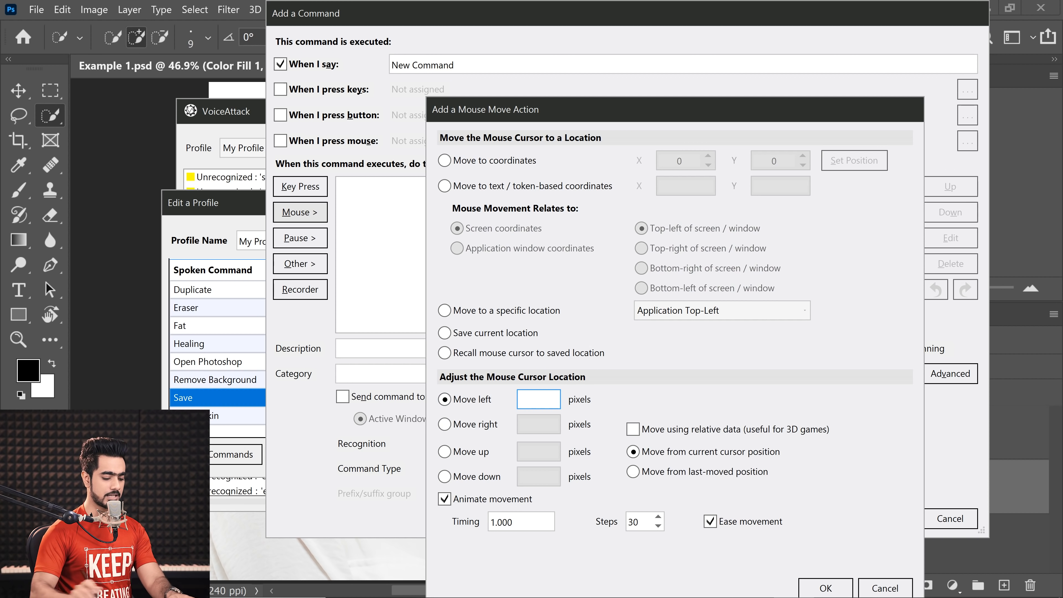
text(100)
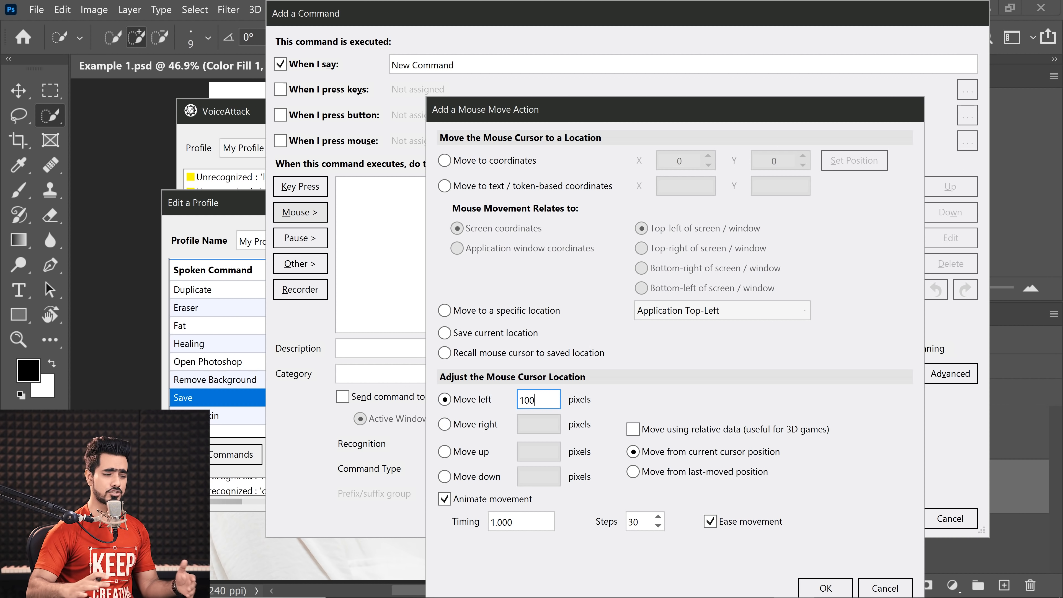
click(821, 587)
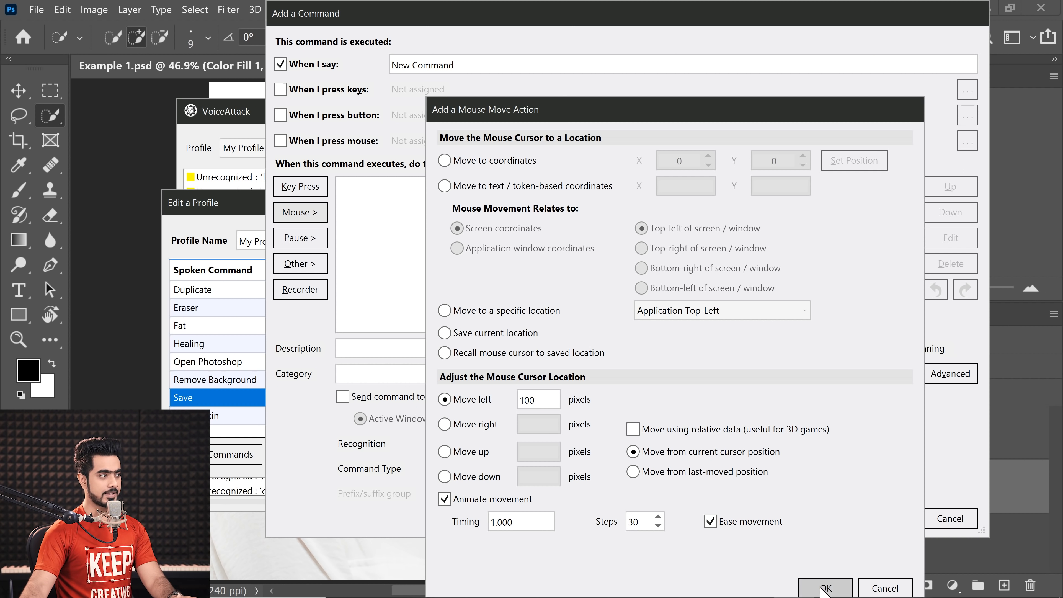
Step: Set the spoken phrase of the mouse move command to "Mouse left" and save the profile
drag(477, 65, 318, 72)
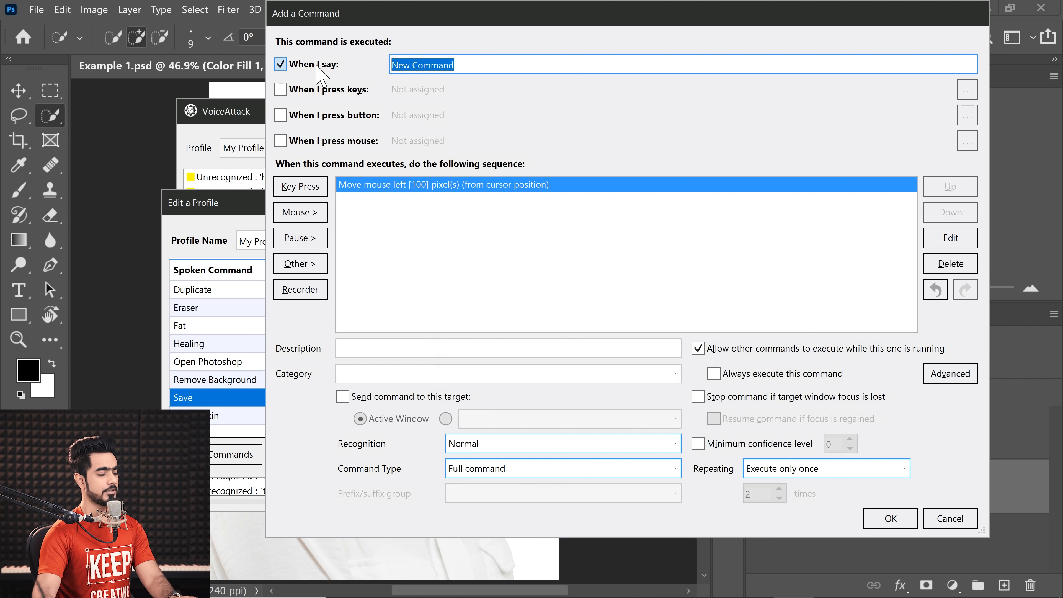
text(Mouse left)
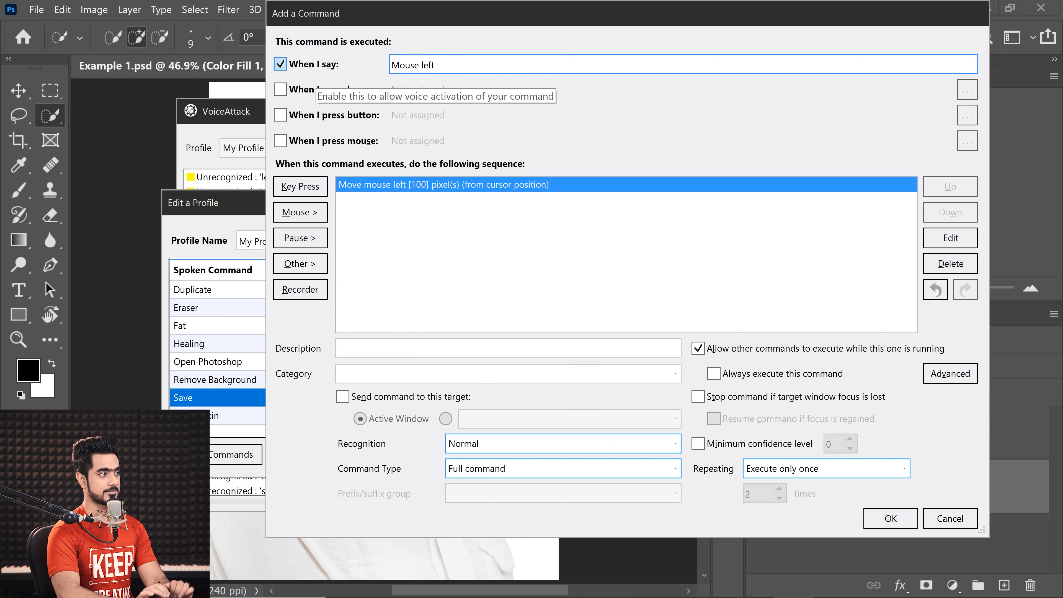
click(891, 521)
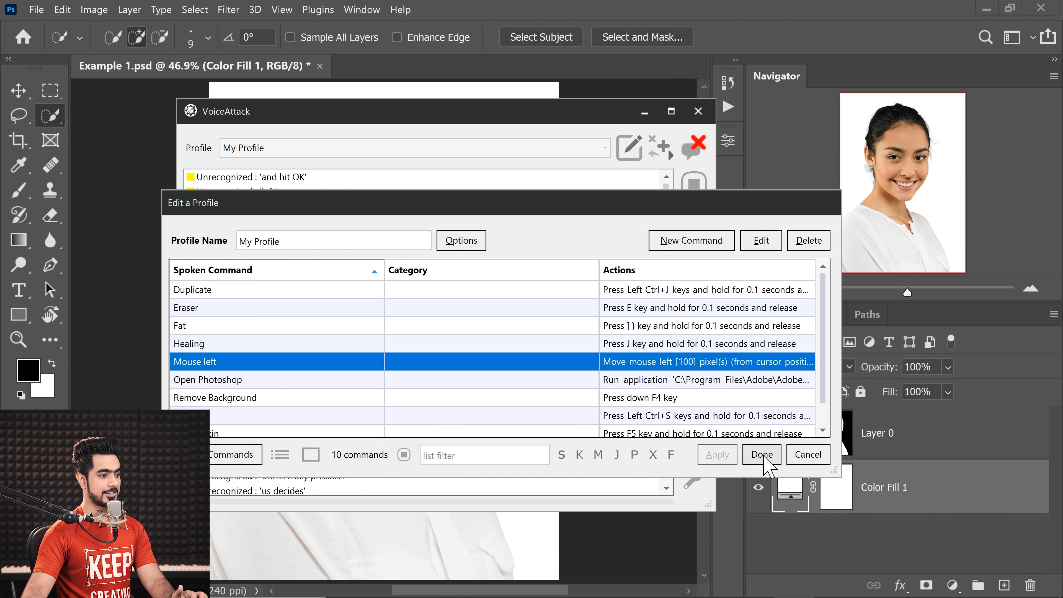
click(760, 459)
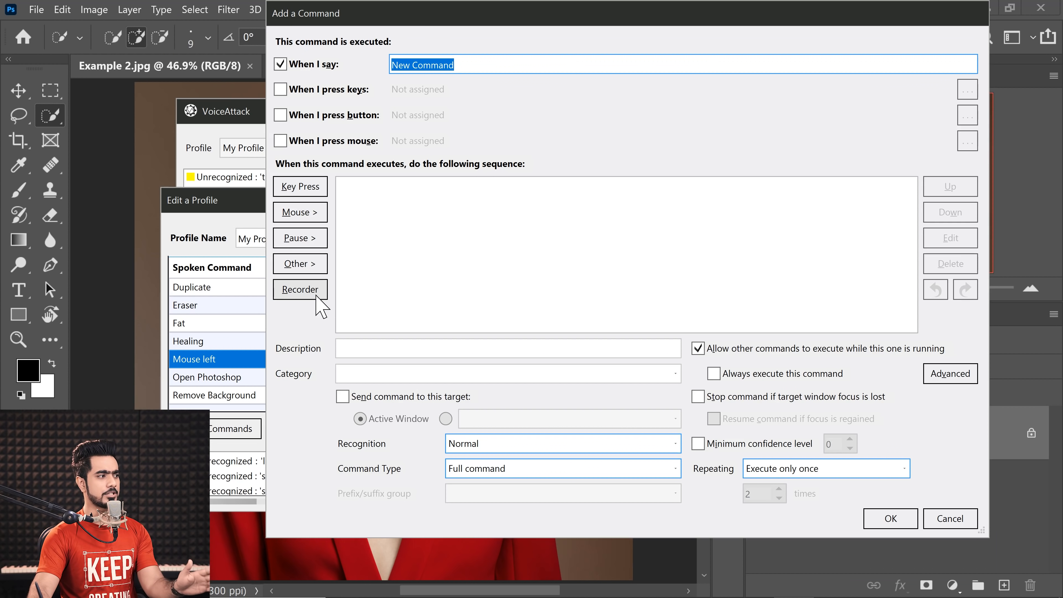
Step: Record the key presses for the sentence "This is a copyright image." as the new voice command's sequence
click(310, 296)
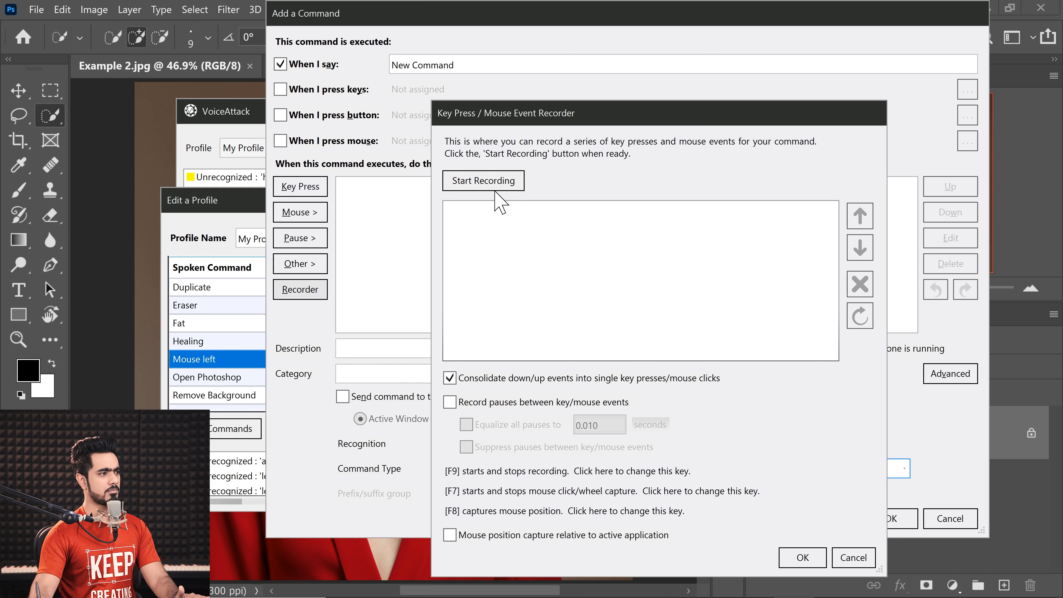
click(488, 184)
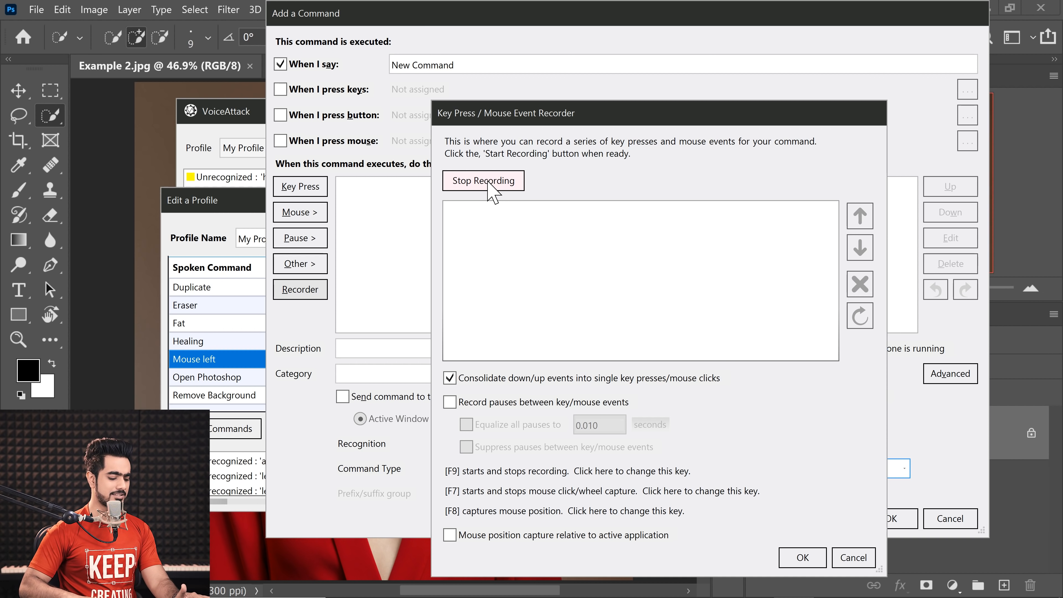
text(This is )
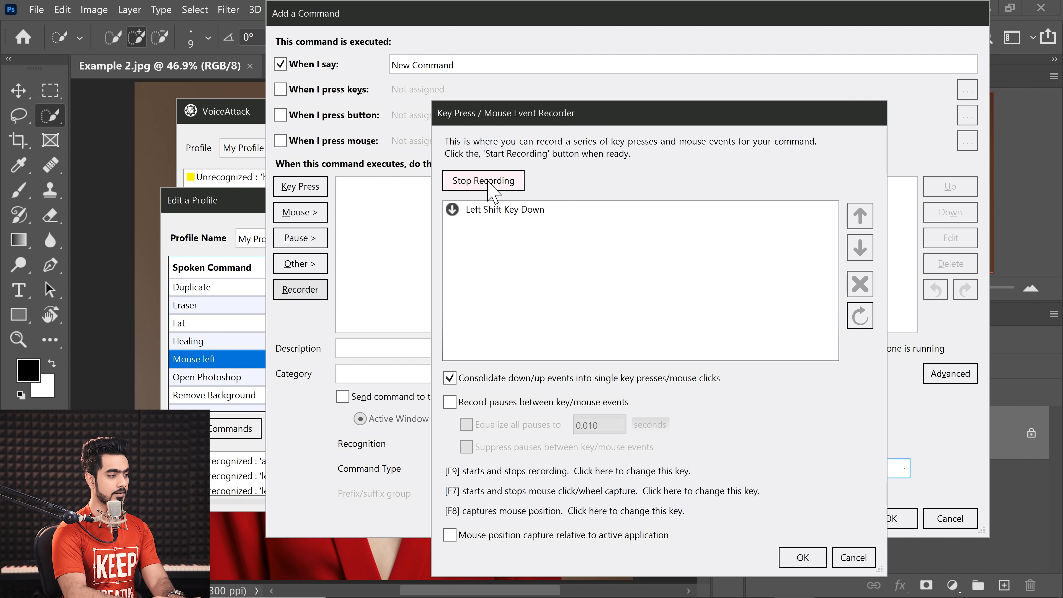
text(a copy)
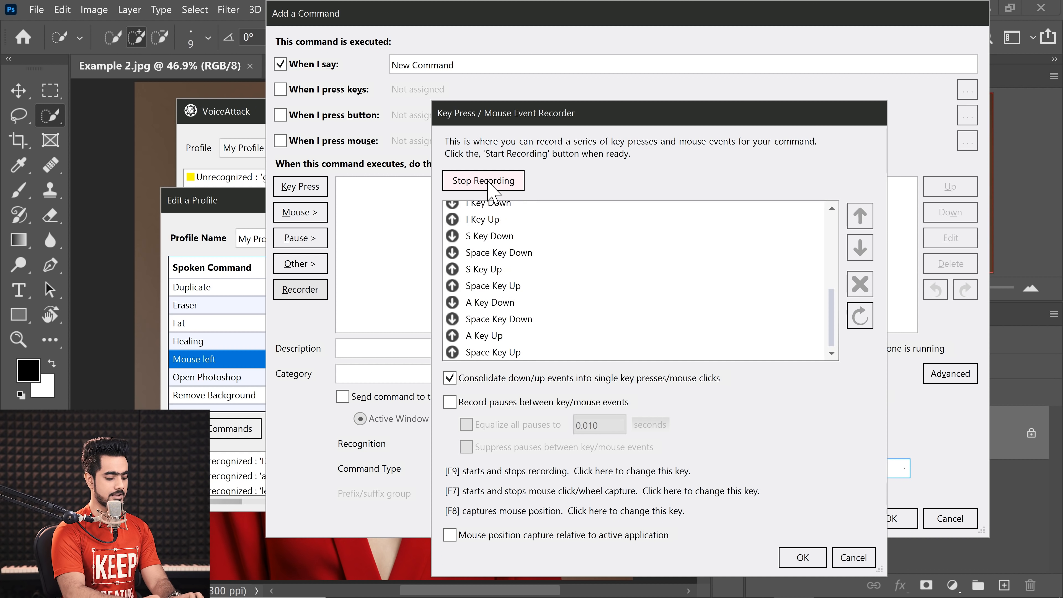
text( of image)
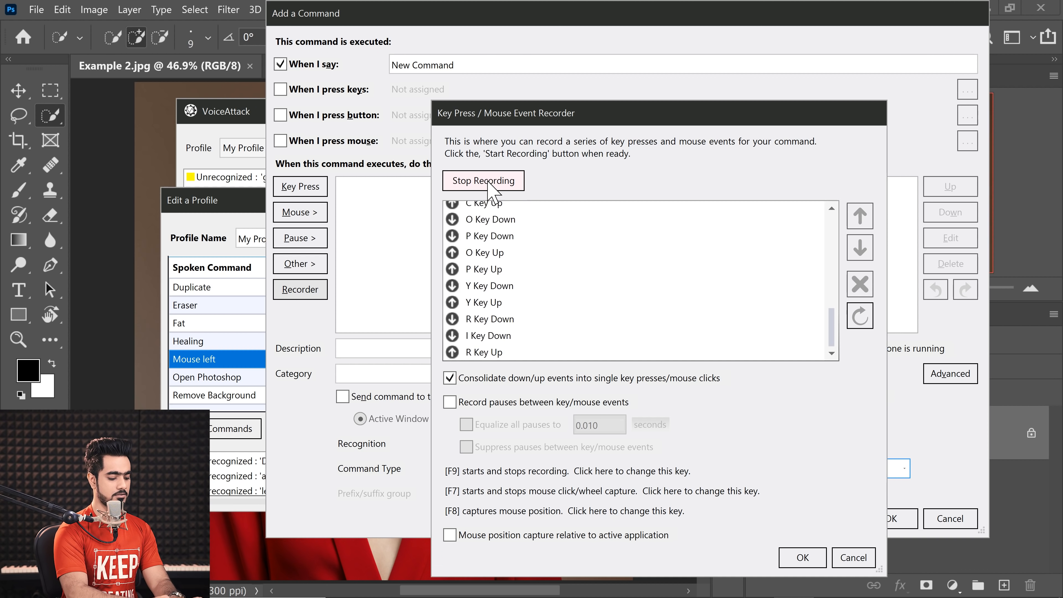
text(.)
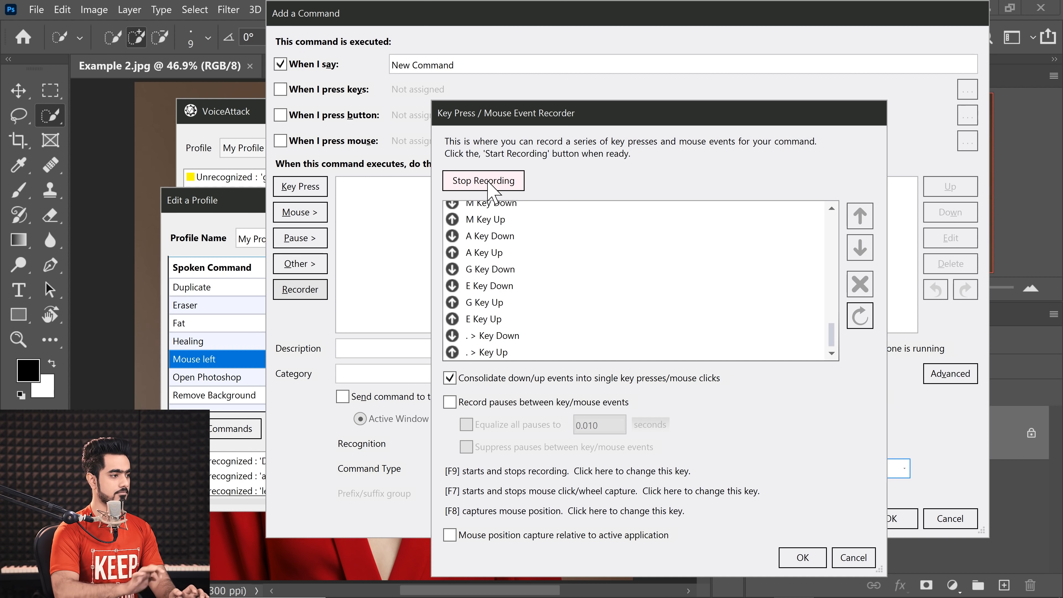
click(802, 557)
Step: Set the spoken phrase of the recorded key sequence to "Long form copyright" and save the profile
text(Lo)
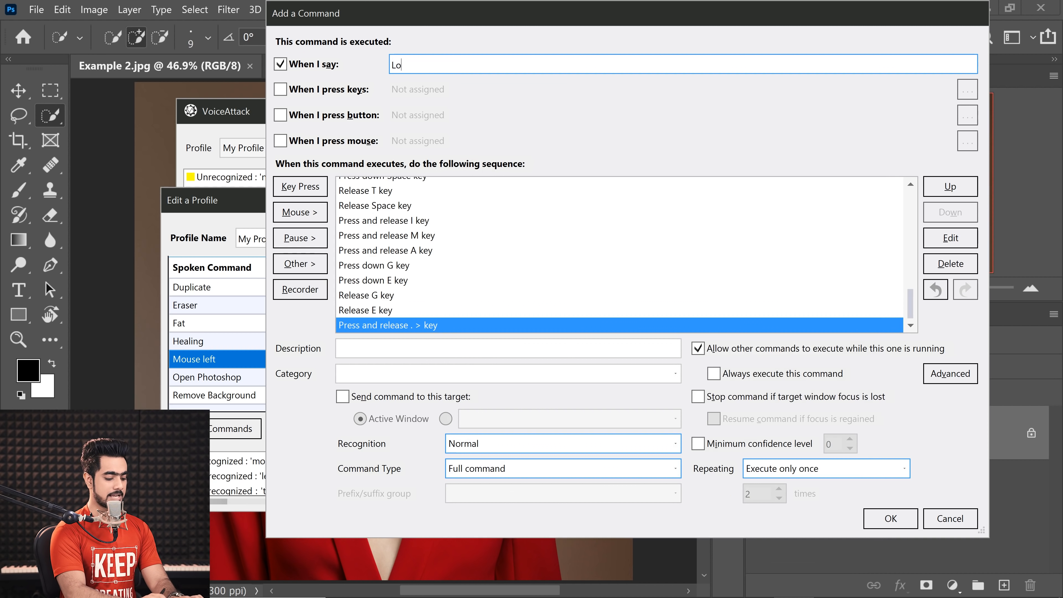
text(ng form)
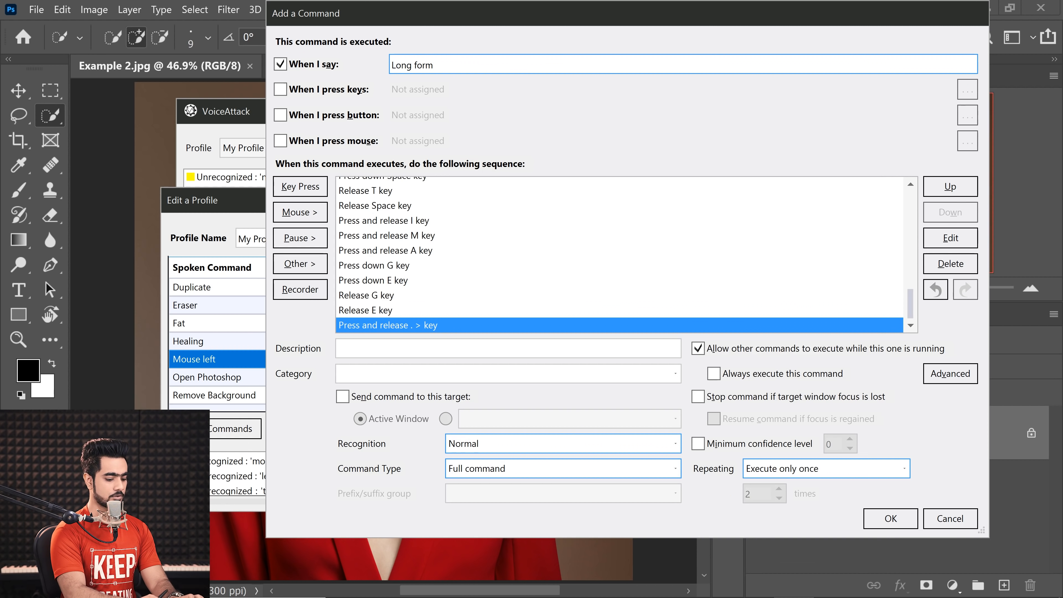
text( copyright)
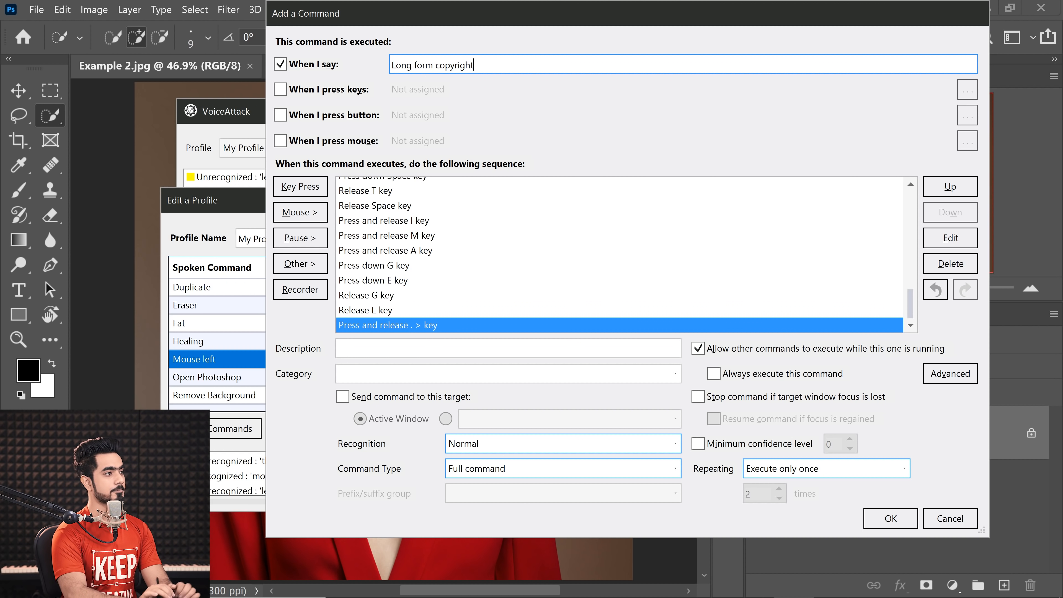
key(Return)
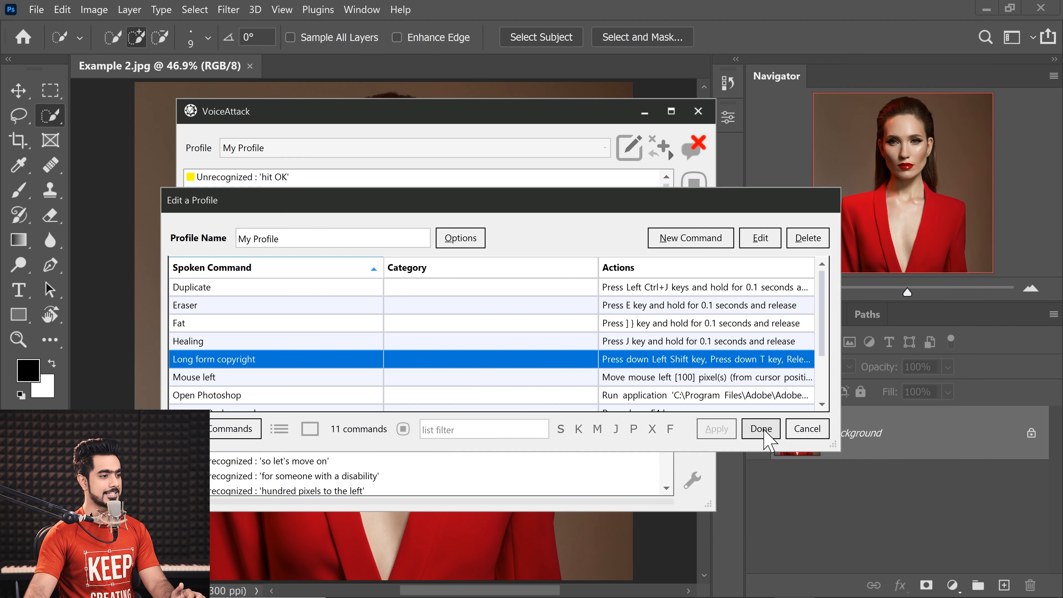
click(760, 429)
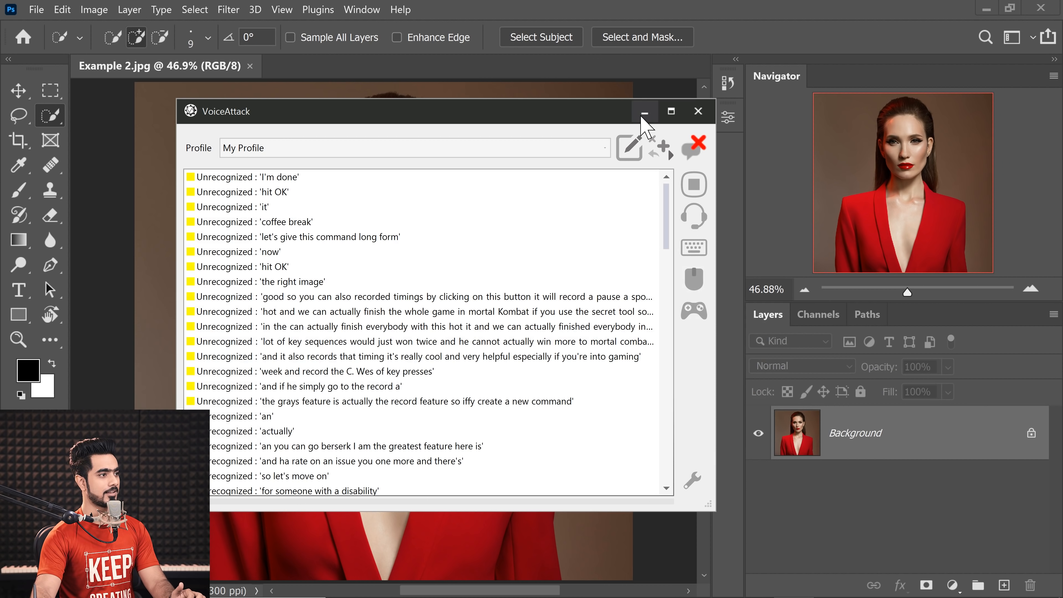
Step: Switch to Photoshop, add the horizontal text "This is a copyright image." to Example 2.jpg, and move it down onto the red jacket
click(644, 112)
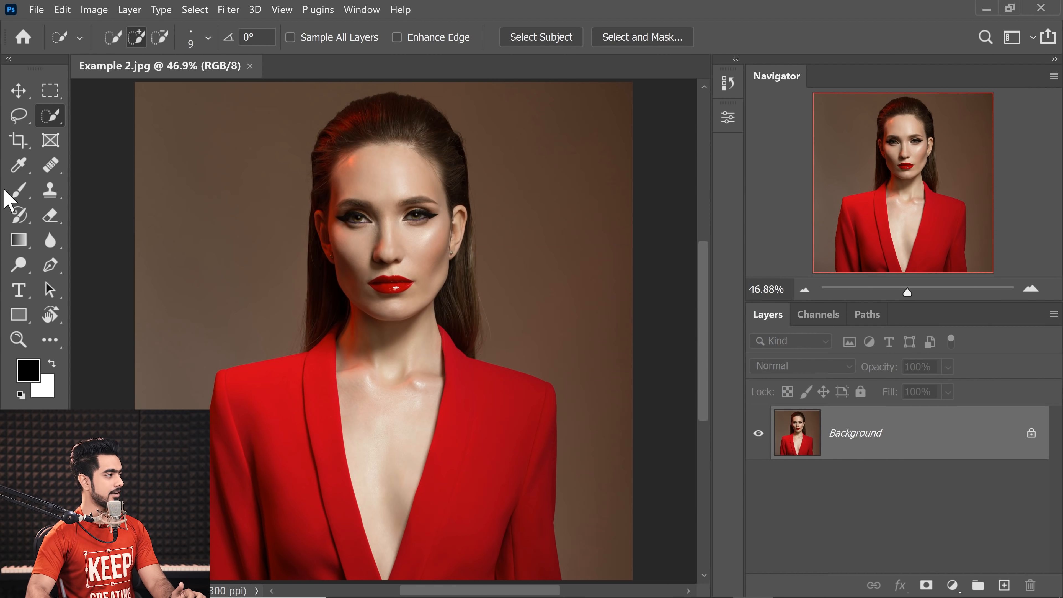
click(19, 290)
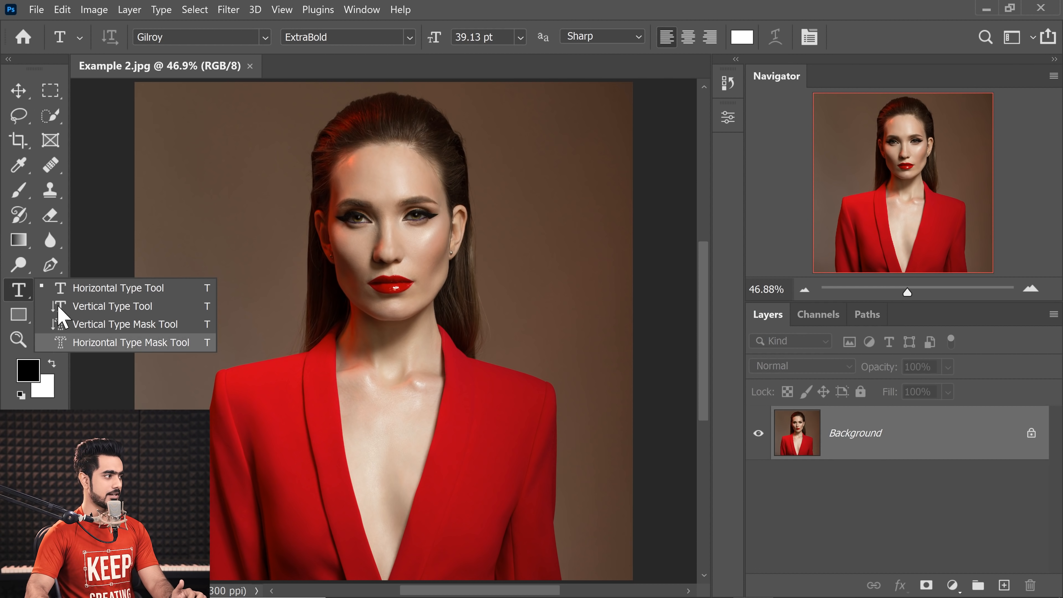
click(79, 296)
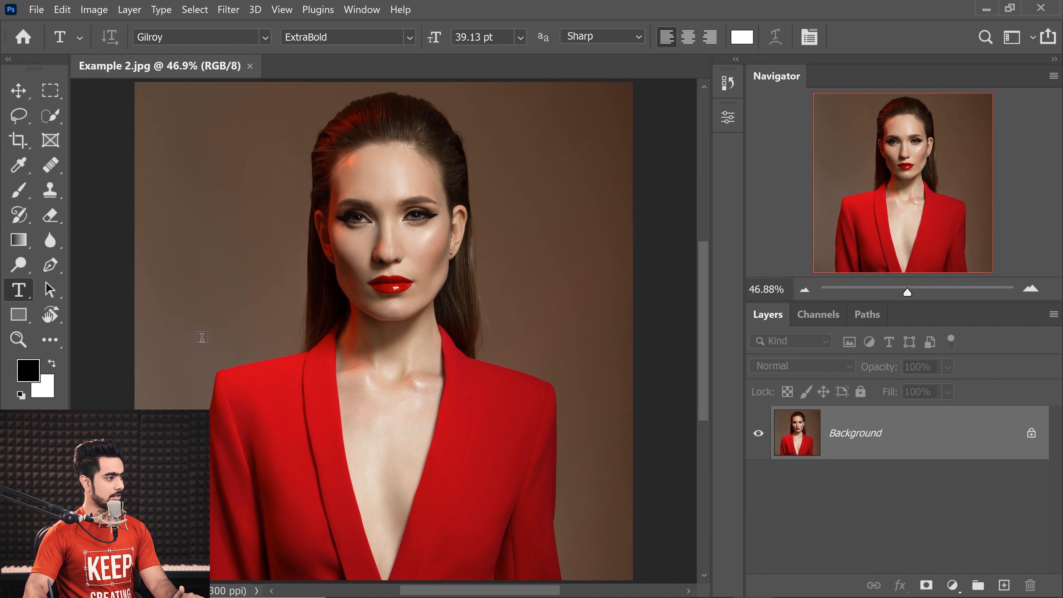
click(189, 333)
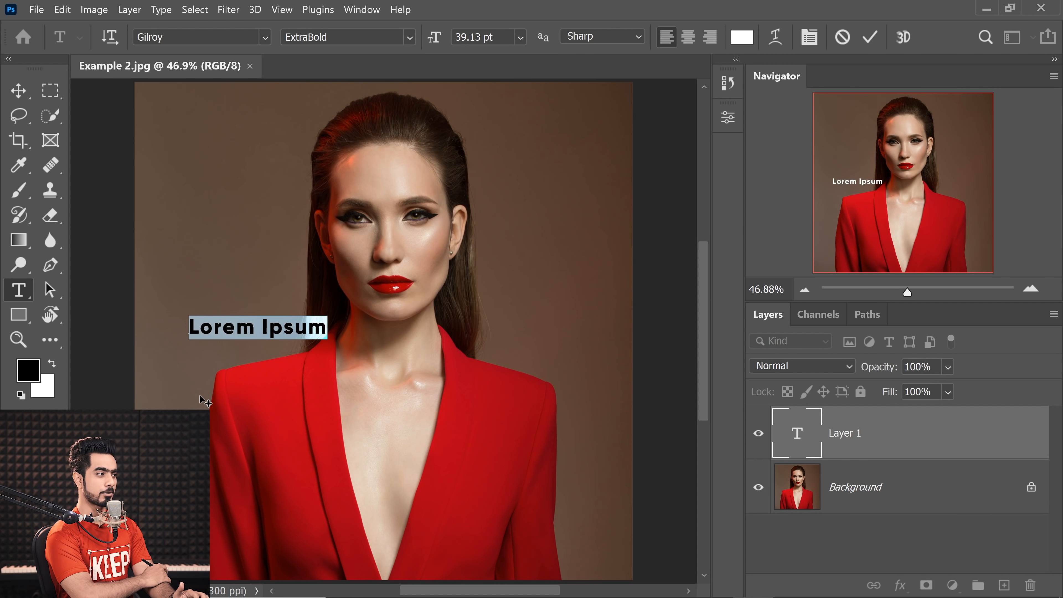
text(This is a copyright image.)
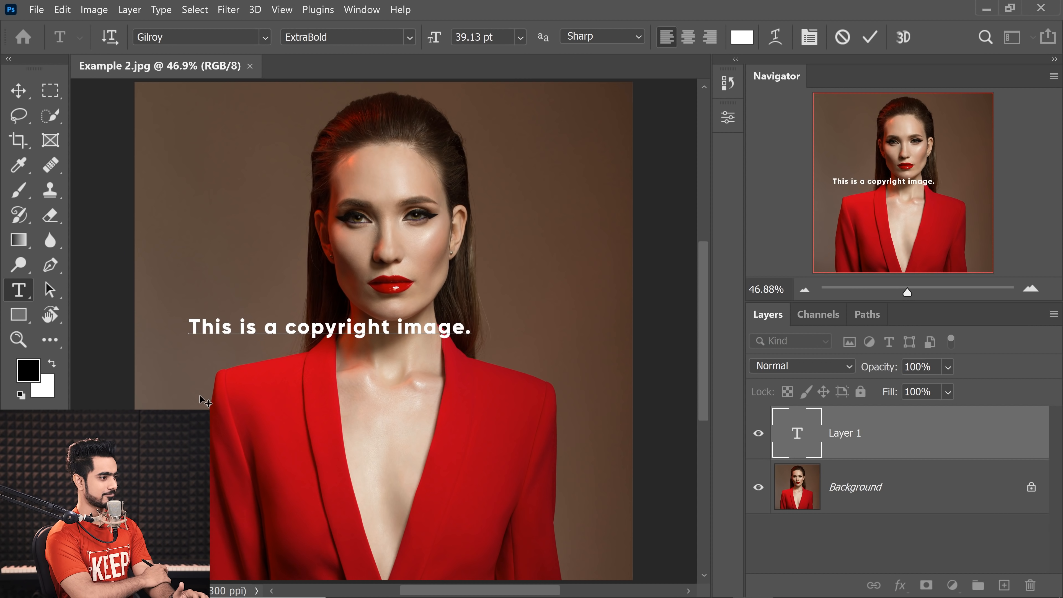
click(19, 91)
drag(369, 333, 431, 491)
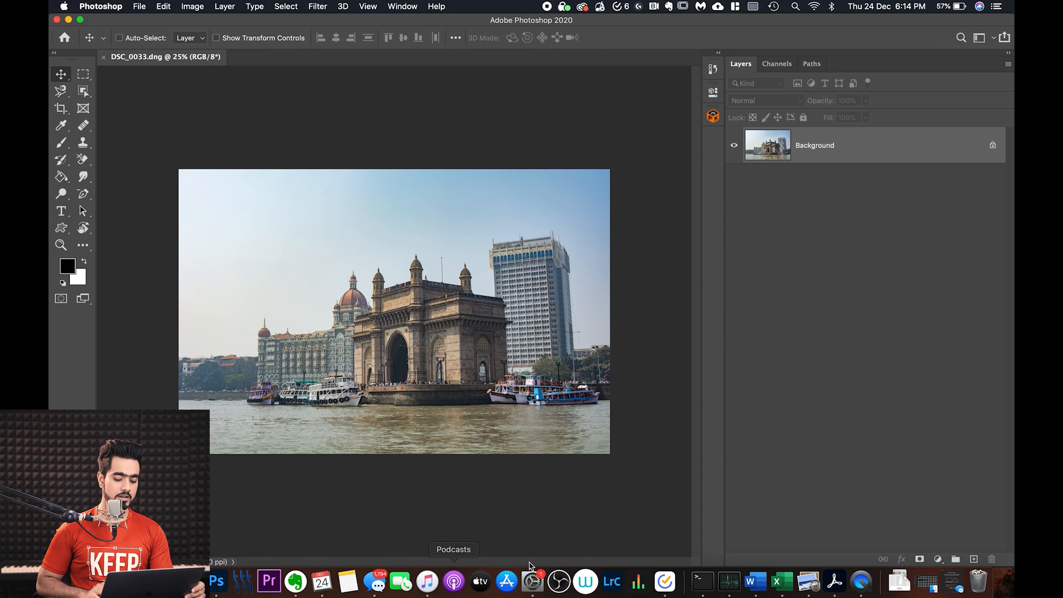
Step: Enable Voice Control in the Accessibility settings of System Preferences
click(532, 581)
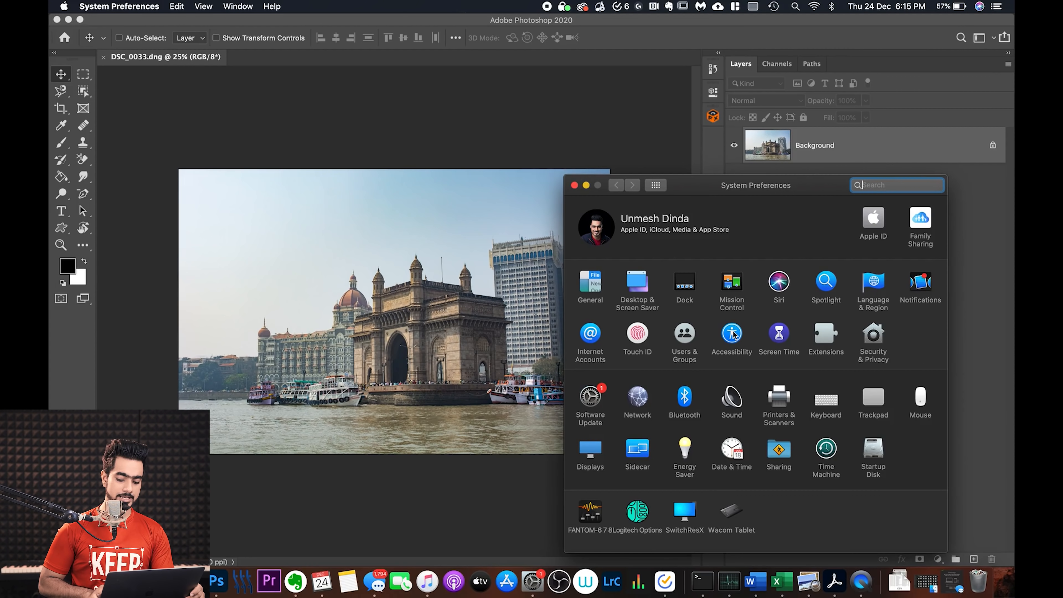
click(720, 338)
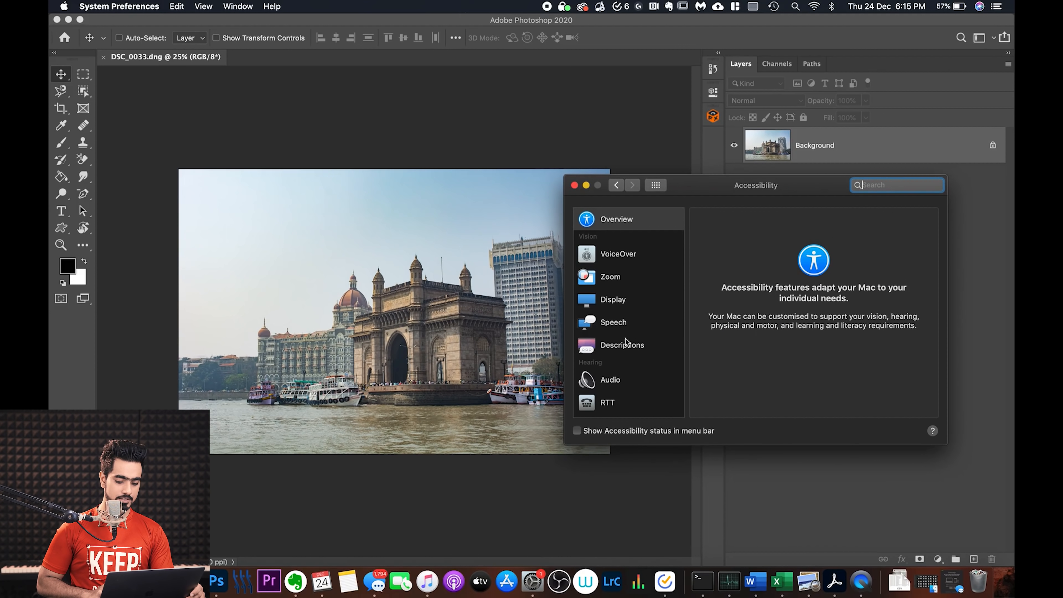
scroll(618, 348, down, 1)
scroll(618, 348, up, 1)
click(618, 257)
scroll(618, 256, down, 2)
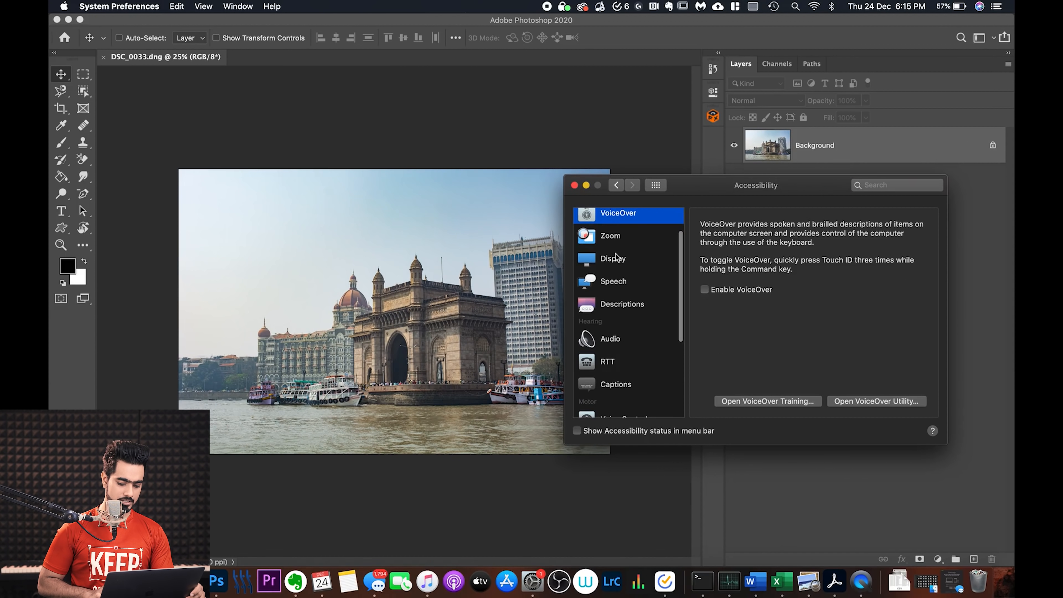
scroll(616, 256, down, 4)
click(619, 318)
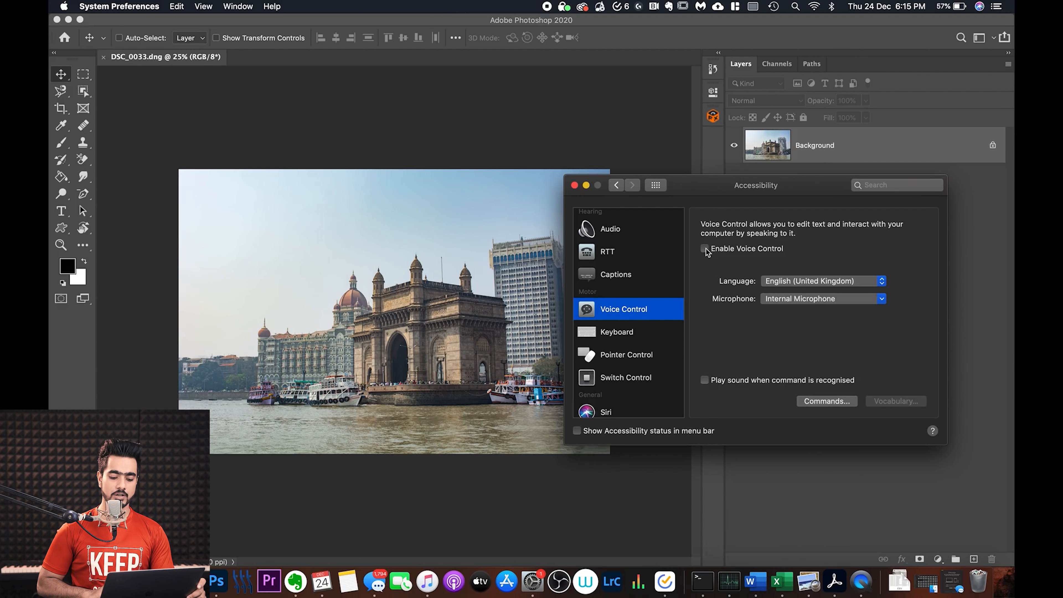
click(705, 250)
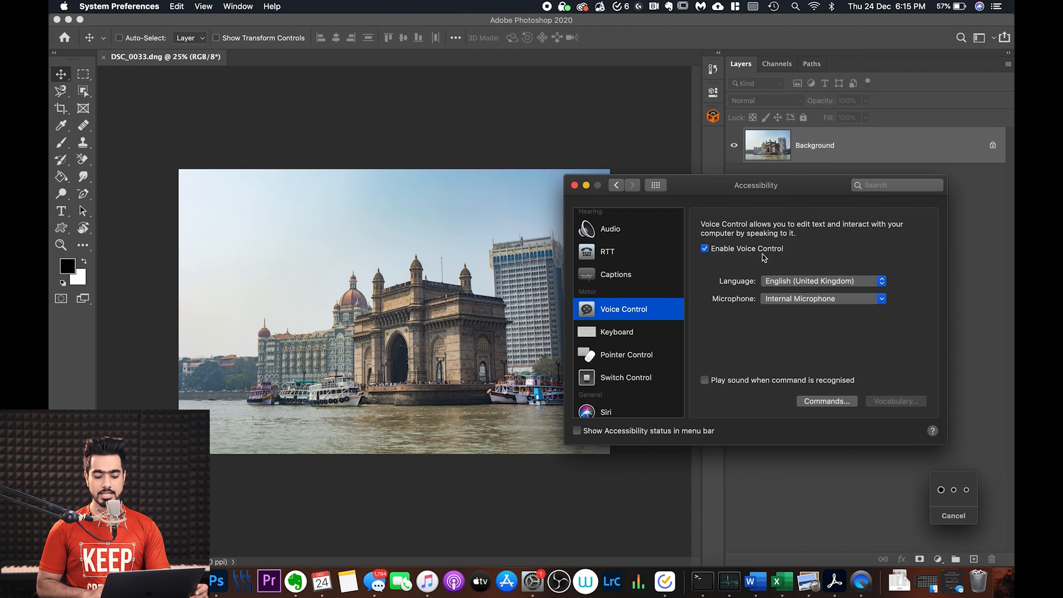
Step: Check the language and microphone choices available for Voice Control
click(827, 282)
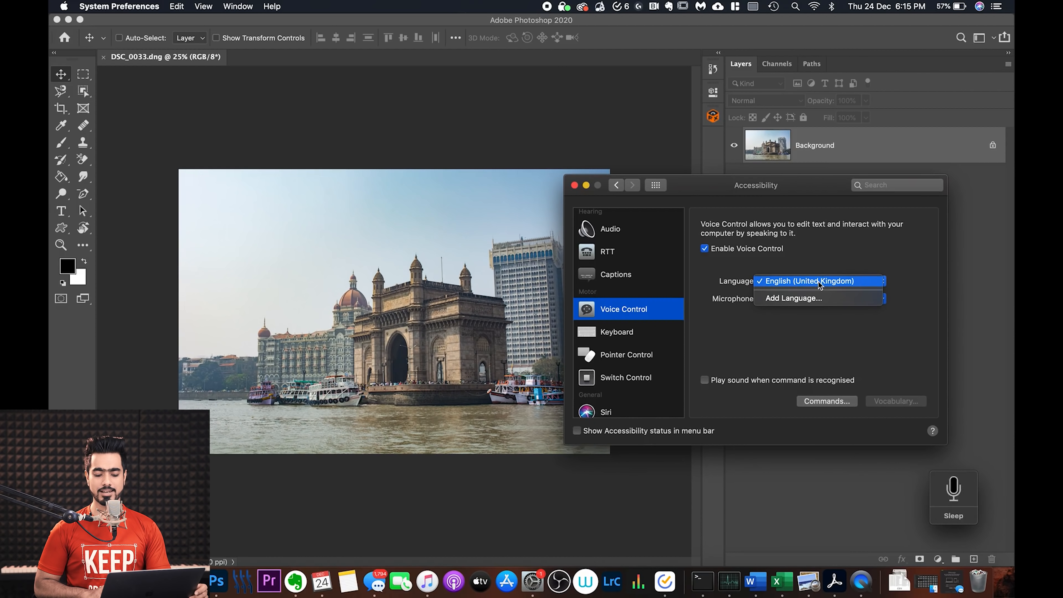
click(825, 244)
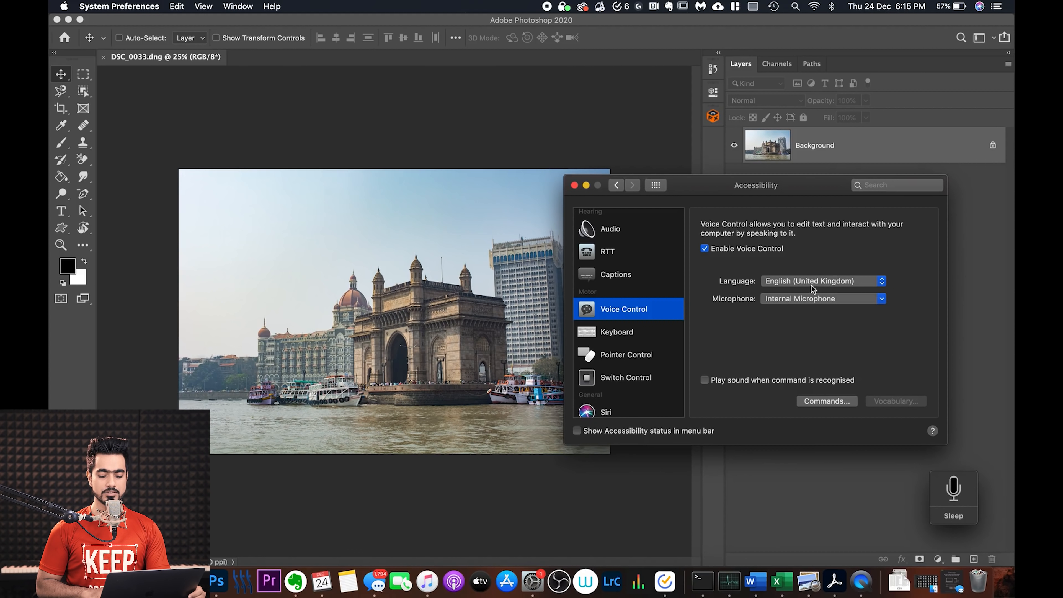
click(802, 299)
click(799, 303)
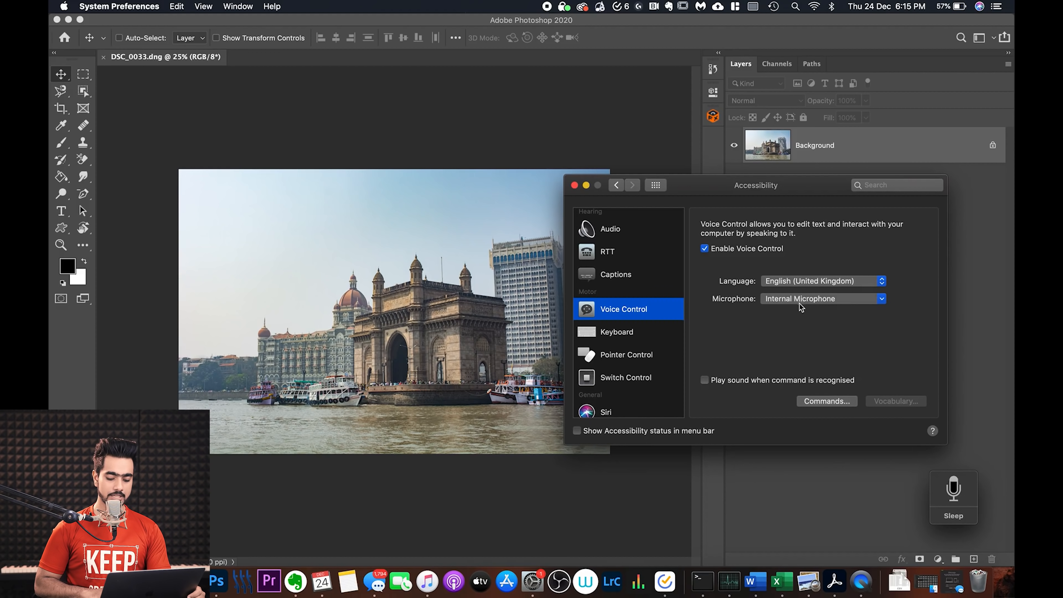
Step: Add a custom Voice Control command with the spoken phrase "Select All", limited to Adobe Photoshop 2020
click(823, 401)
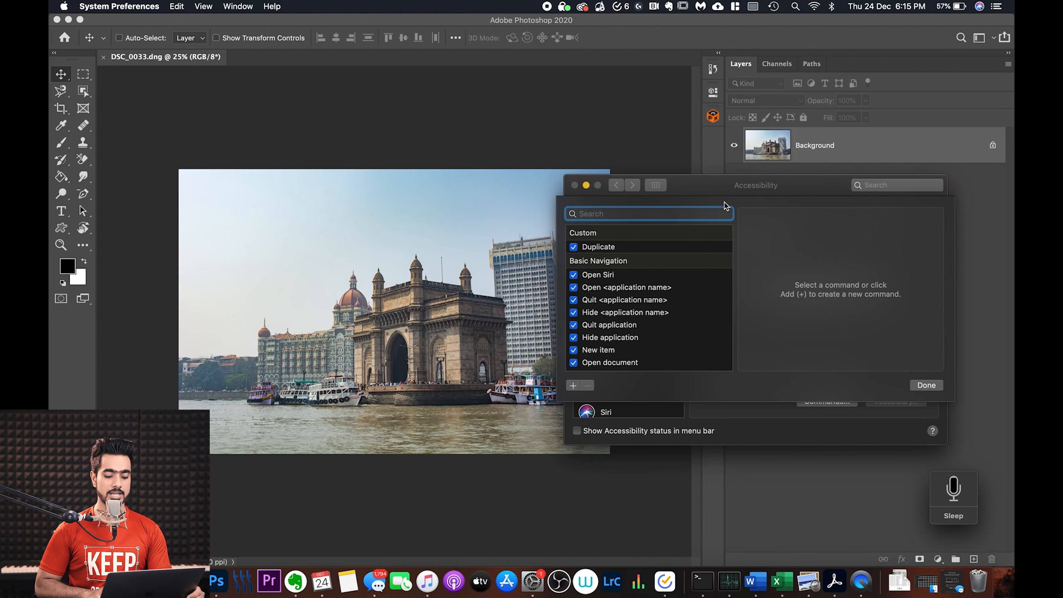
drag(716, 193, 529, 206)
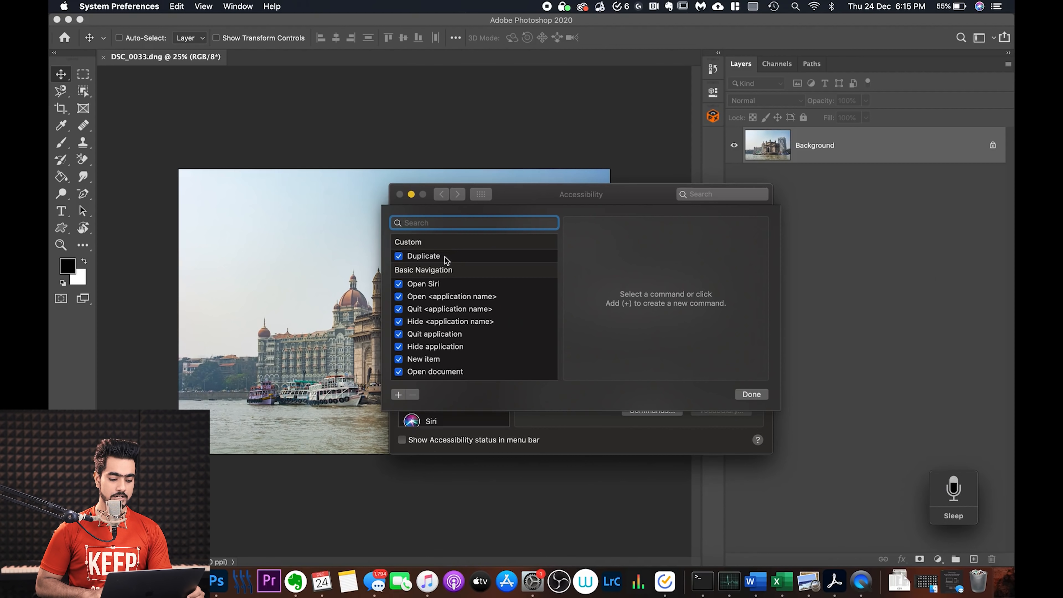
click(428, 257)
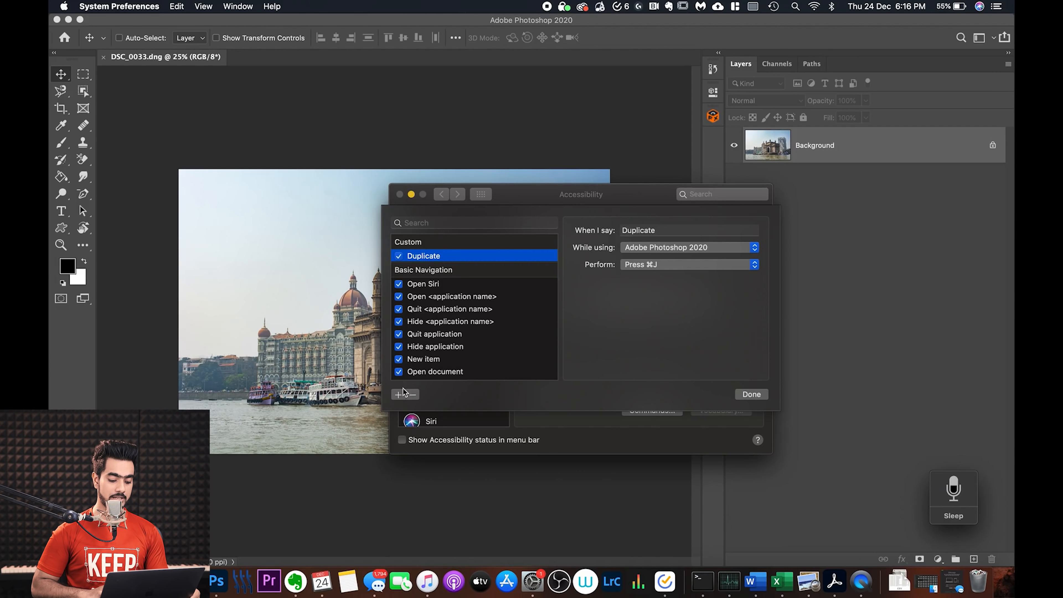
click(396, 395)
click(636, 230)
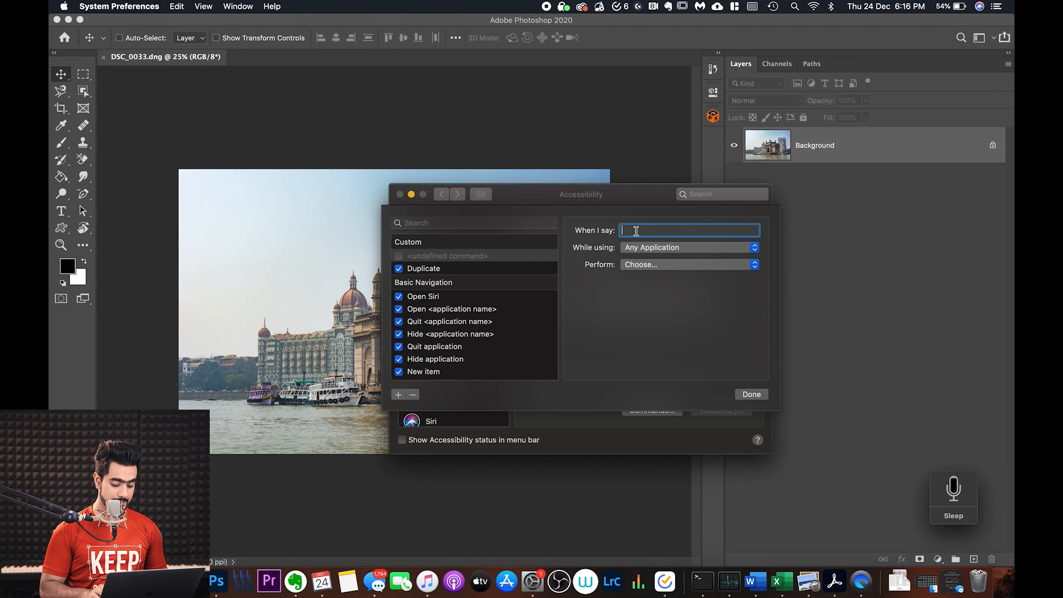
text(Select All)
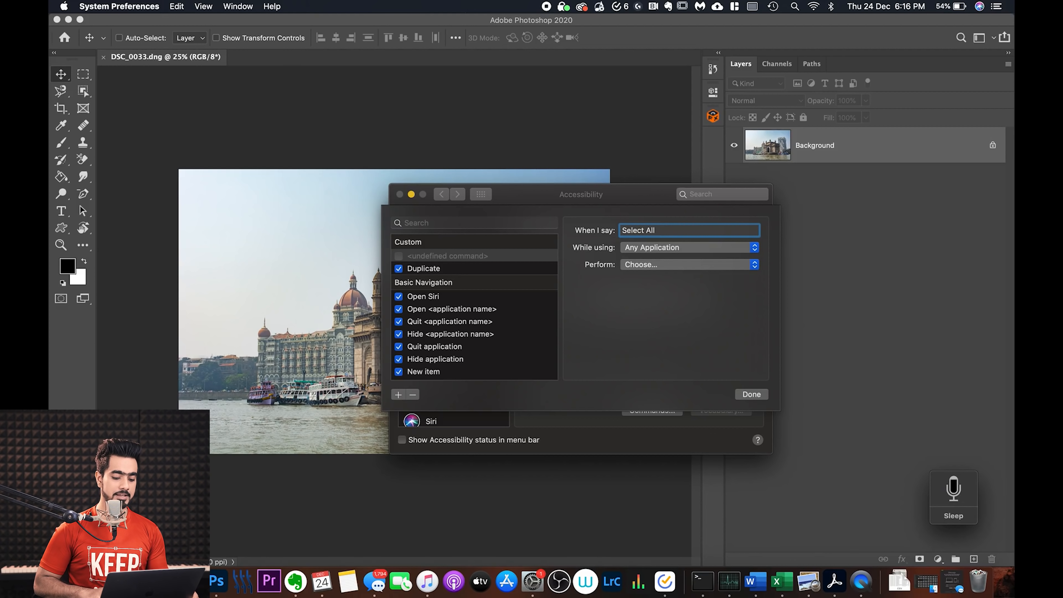
click(637, 251)
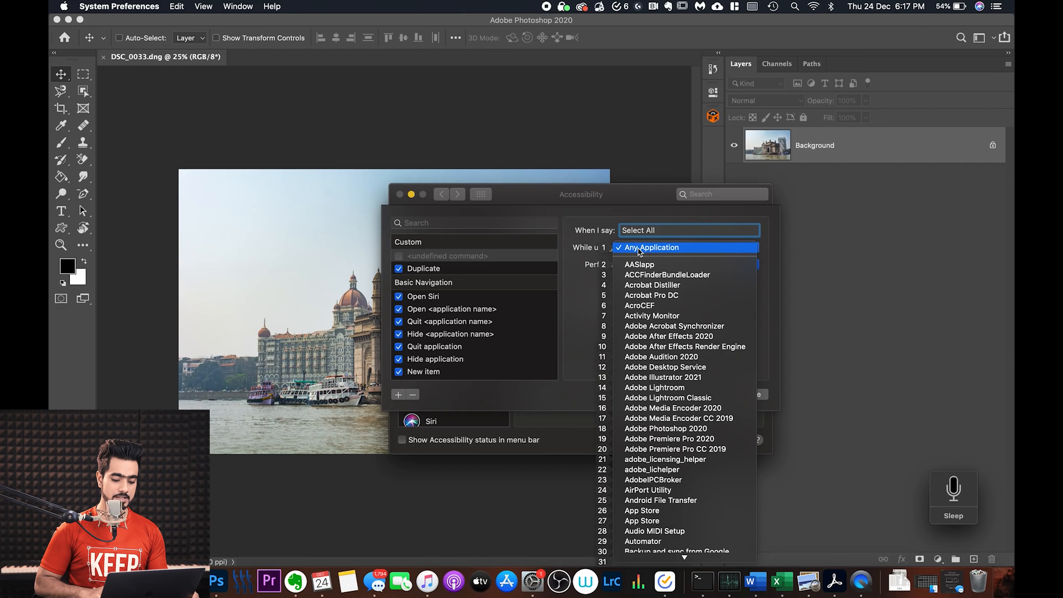
scroll(623, 411, down, 5)
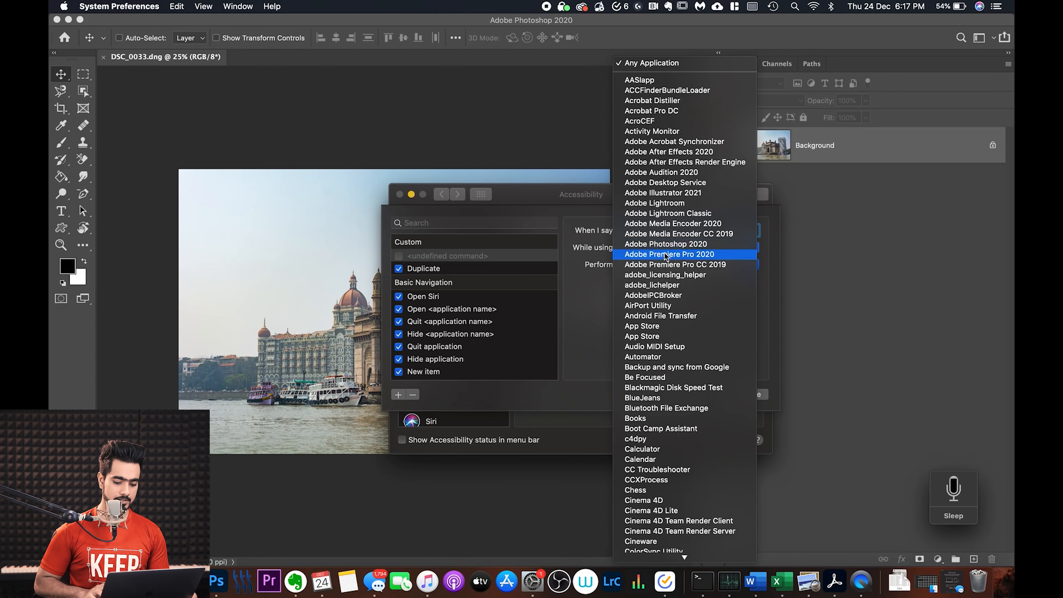
click(666, 244)
Step: Make the Select All voice command perform the keyboard shortcut ⌘A and finish editing the commands
click(680, 264)
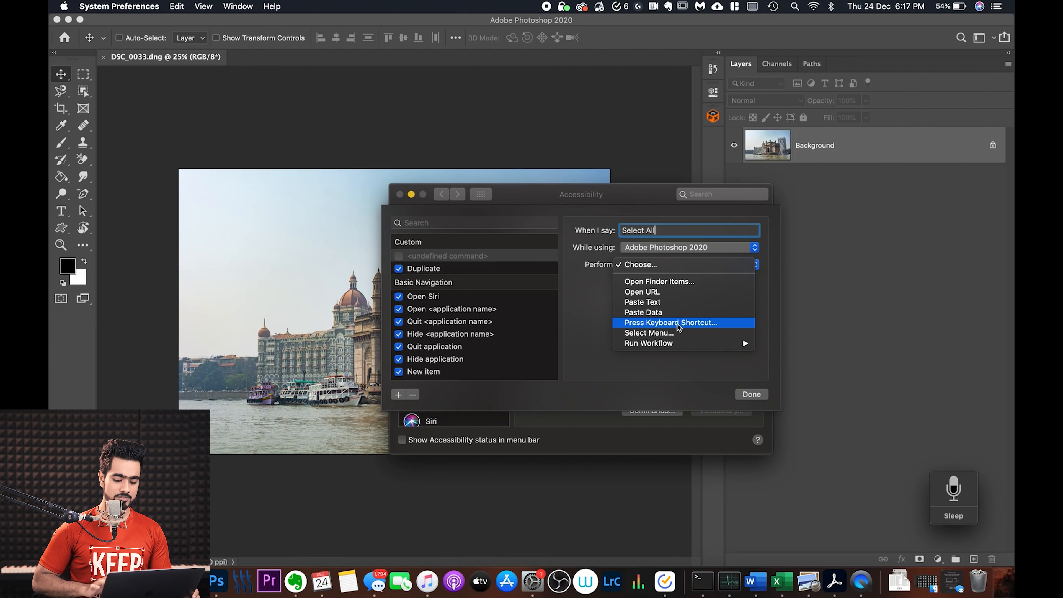
click(676, 323)
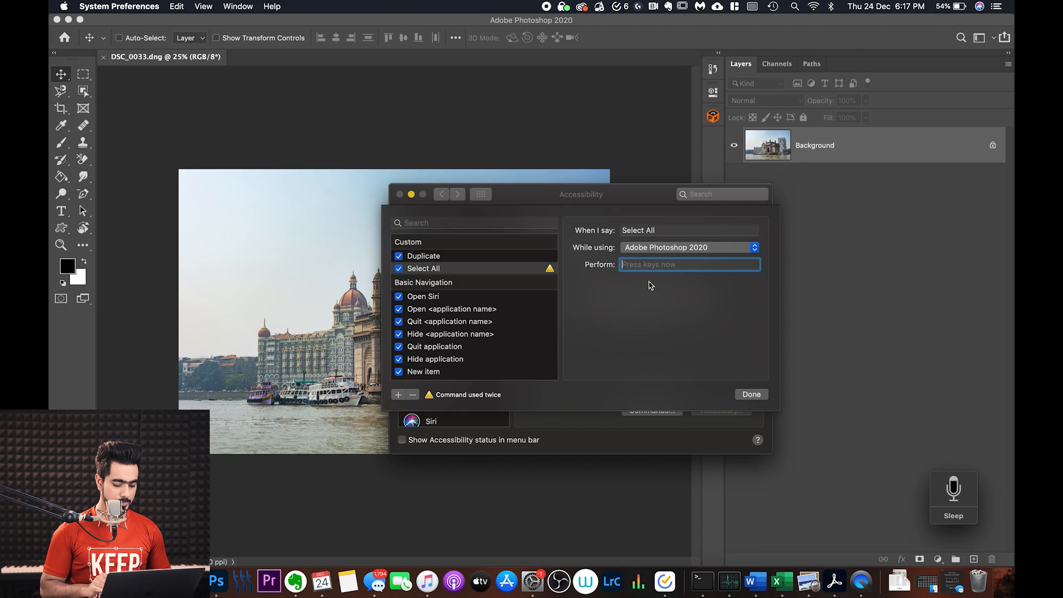
key(super+a)
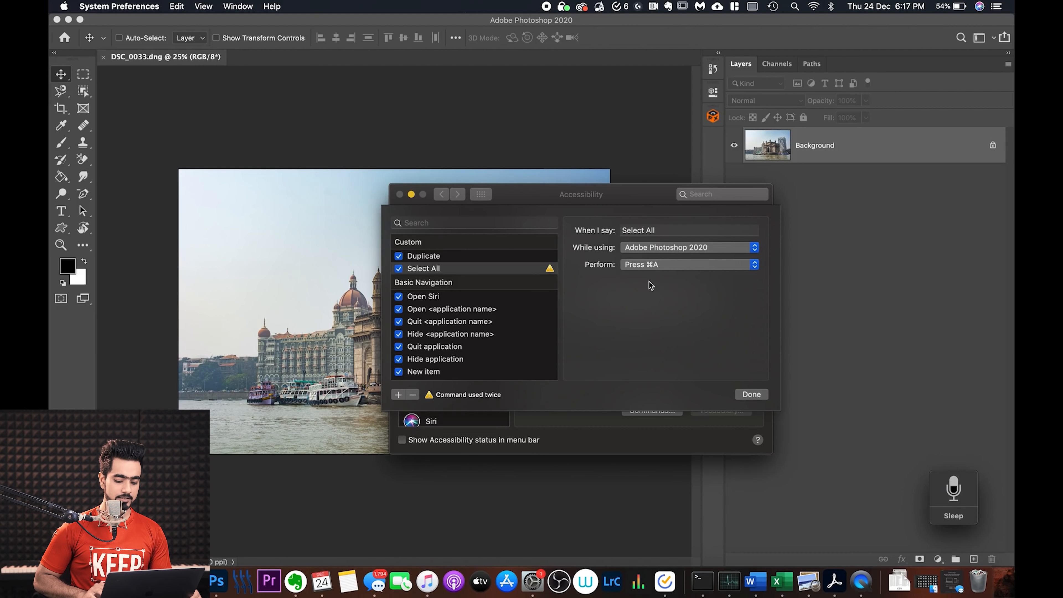
click(750, 394)
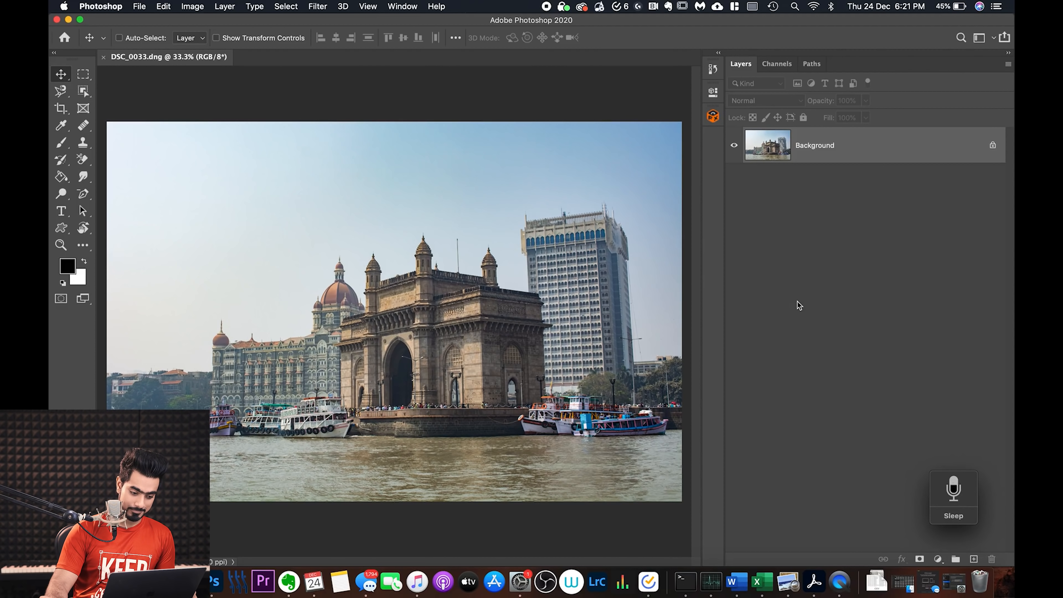
Step: Switch to Photoshop and select the entire DSC_0033.dng image
key(super+a)
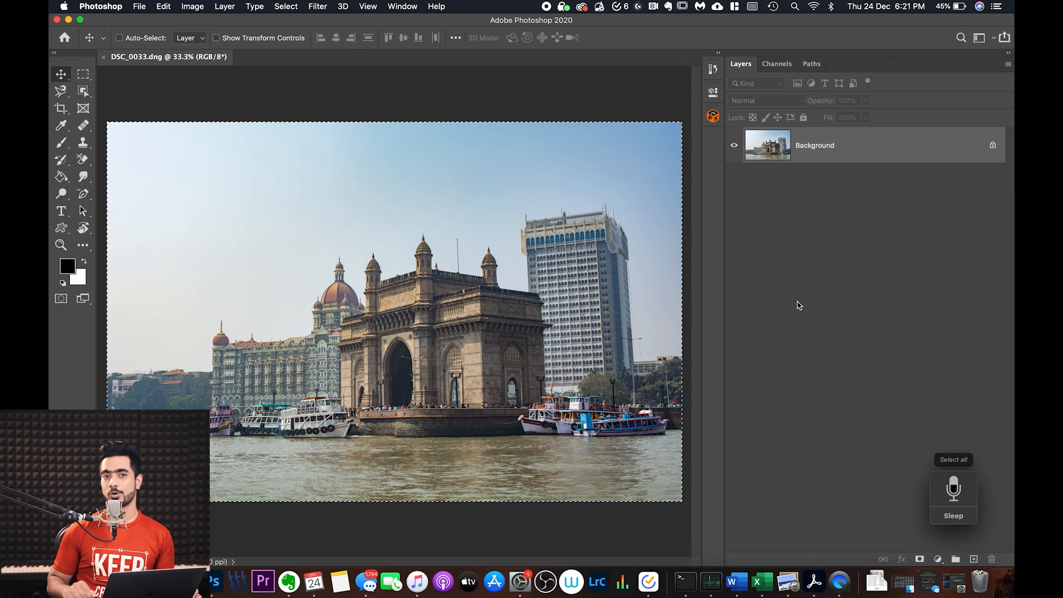